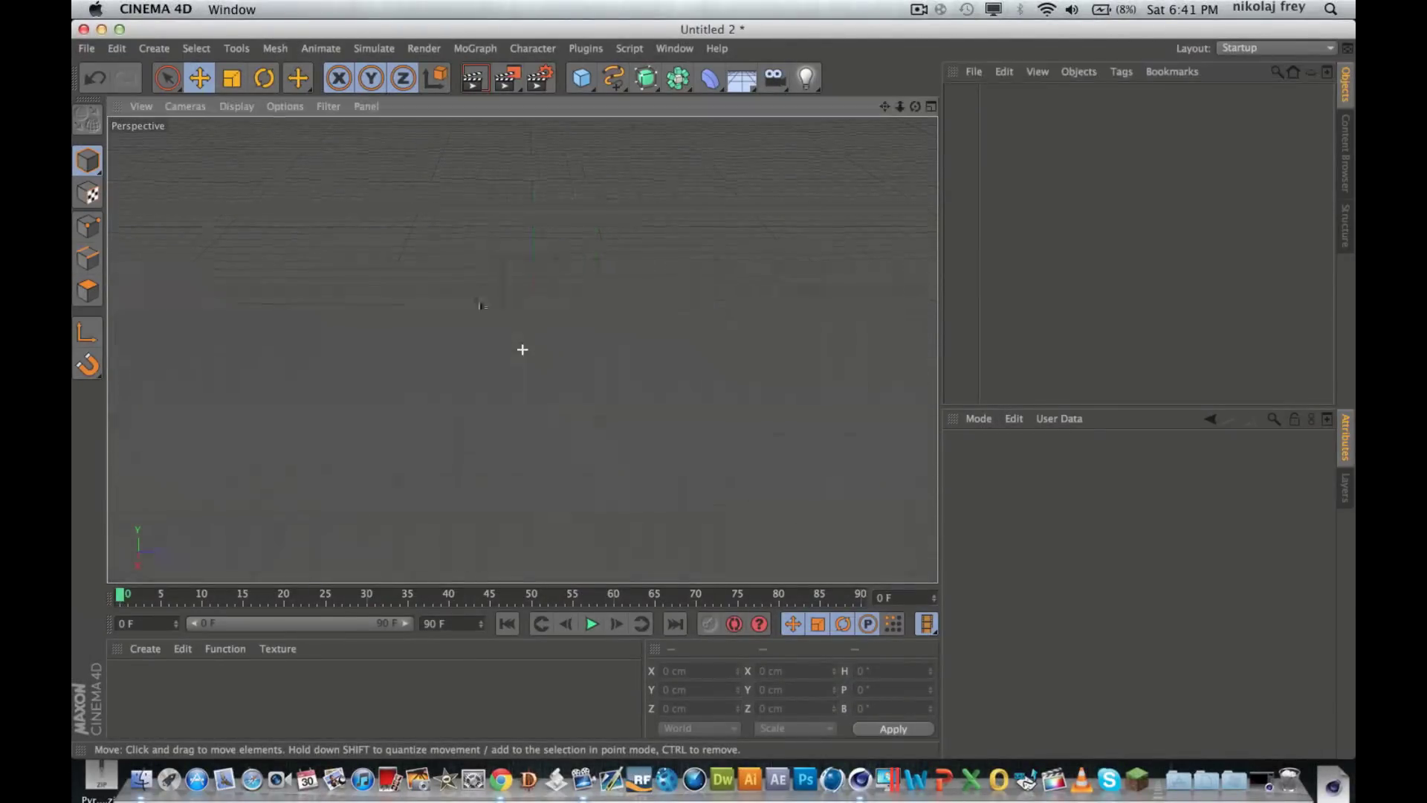
# - Add an Arc spline and set its pitch rotation to 90° so it lies flat on the ground plane
pyautogui.click(613, 77)
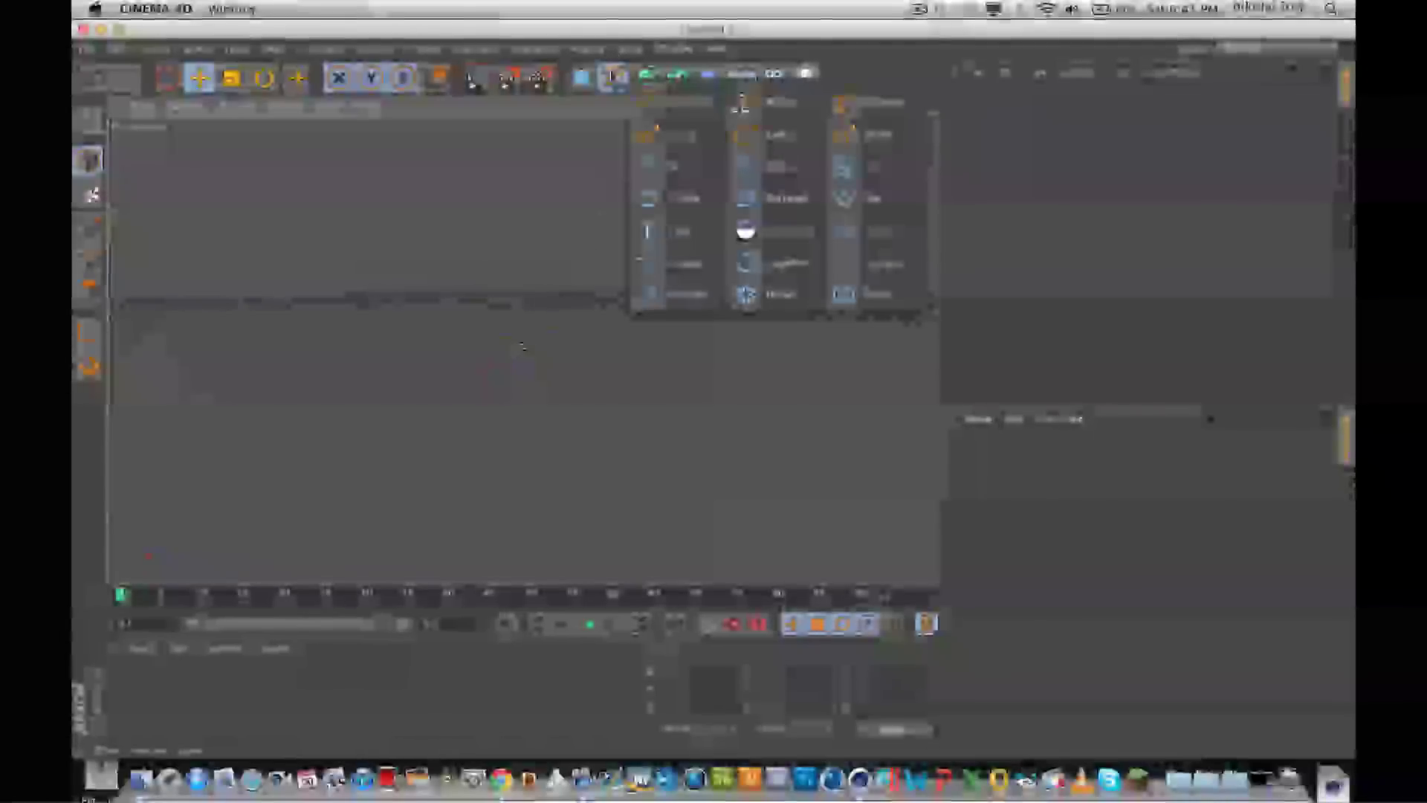
pyautogui.click(694, 167)
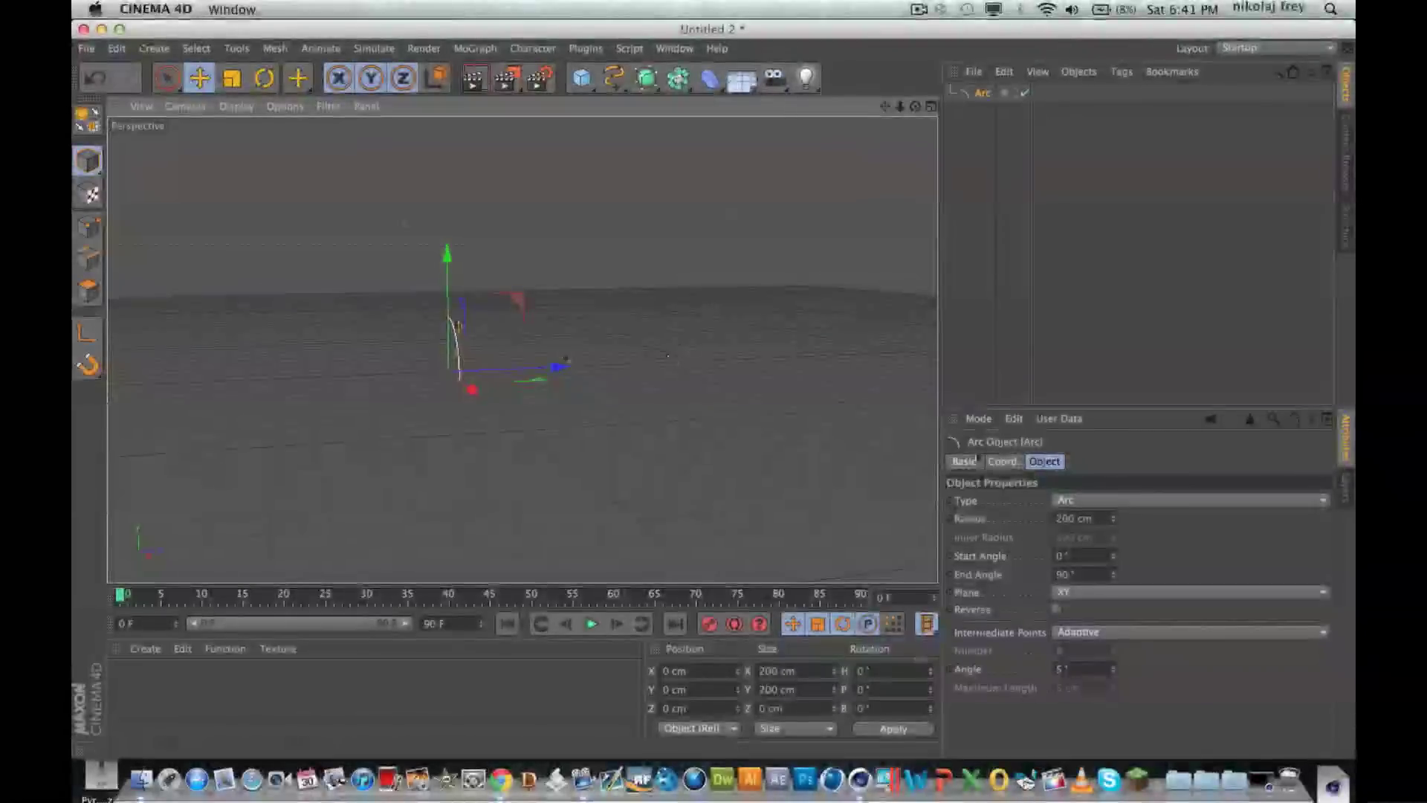
pyautogui.doubleClick(863, 690)
pyautogui.write('90')
pyautogui.press('Return')
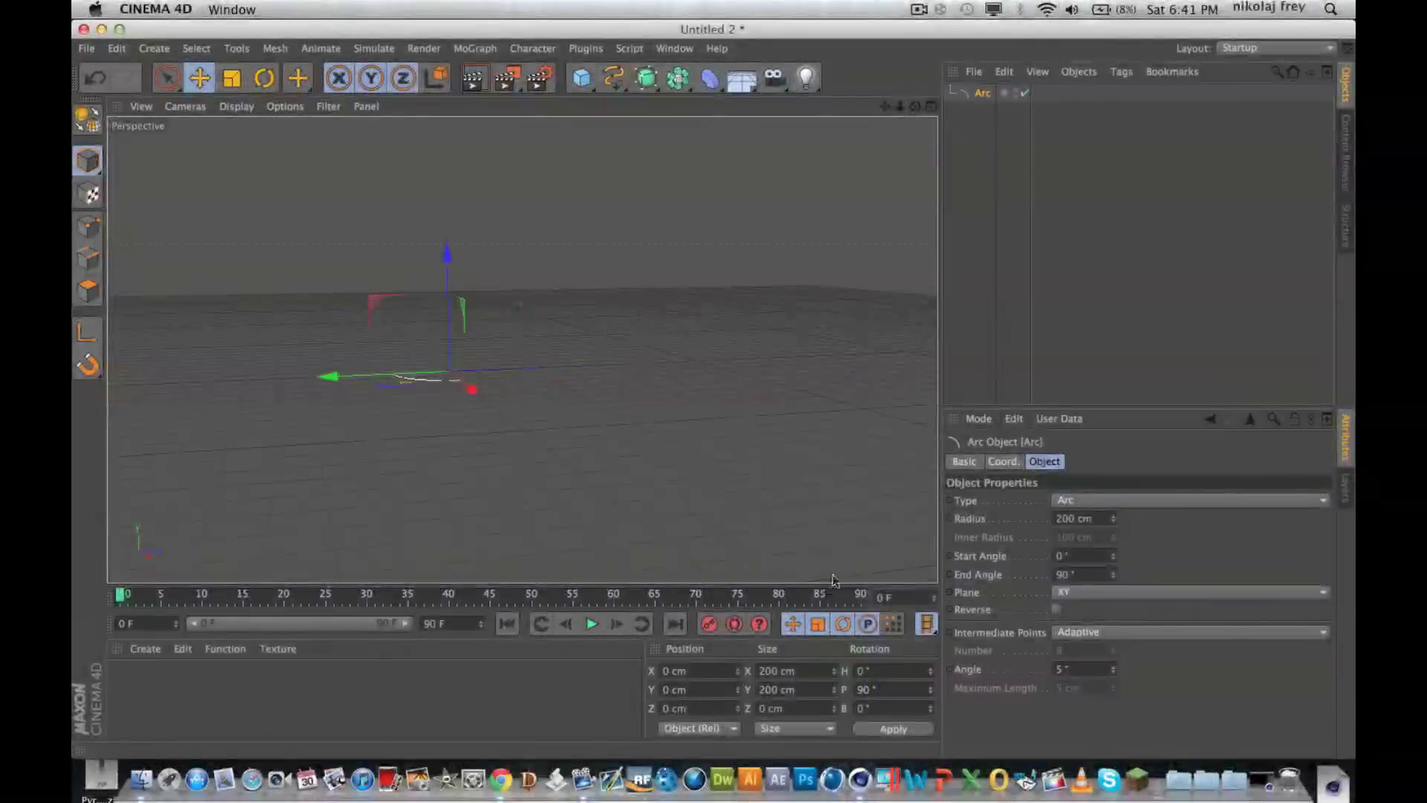
# - Scale the arc up uniformly into a wide camera path, then deselect it
pyautogui.keyDown('alt'); pyautogui.moveTo(465, 387); pyautogui.dragTo(471, 450); pyautogui.keyUp('alt')
pyautogui.moveTo(454, 218); pyautogui.dragTo(457, 142)
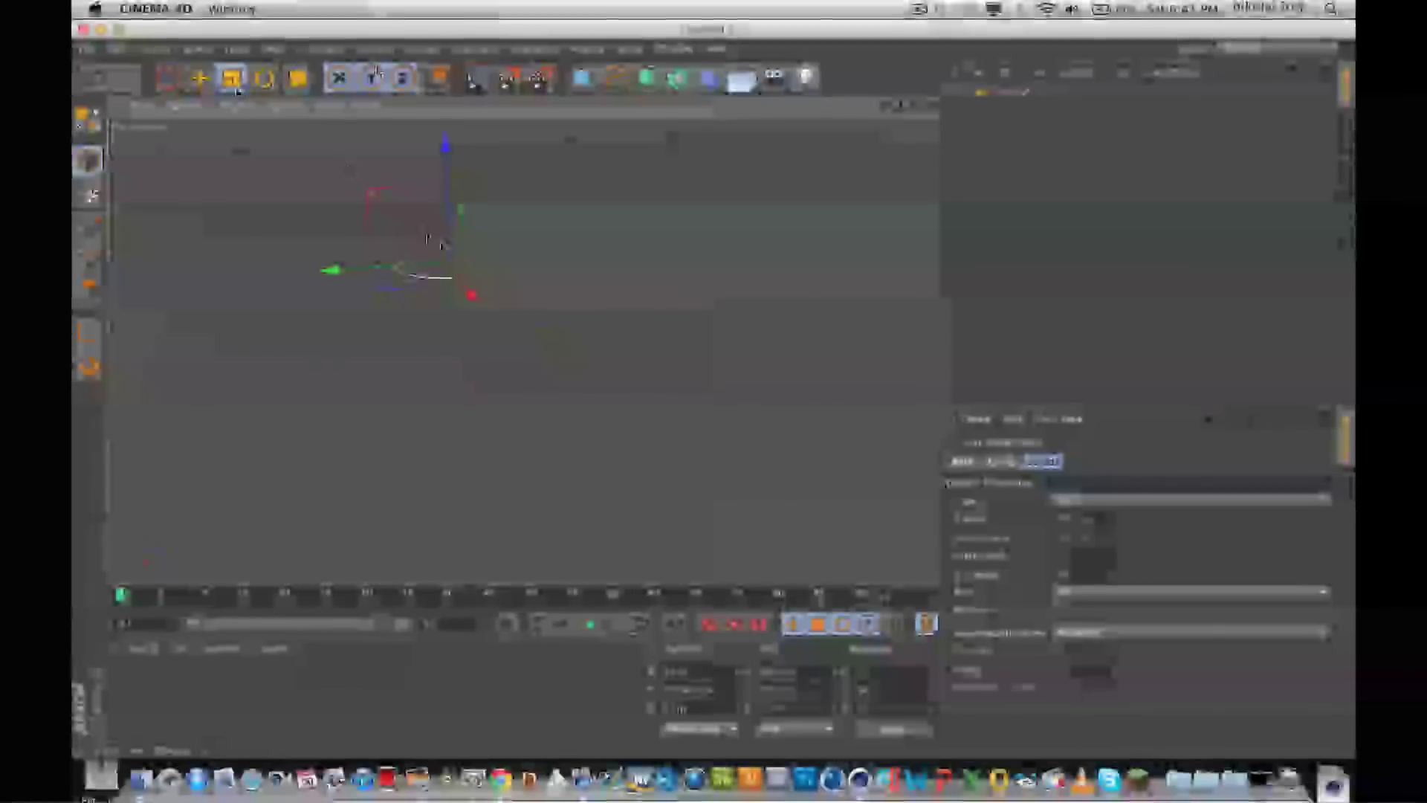
pyautogui.moveTo(542, 324); pyautogui.dragTo(777, 327)
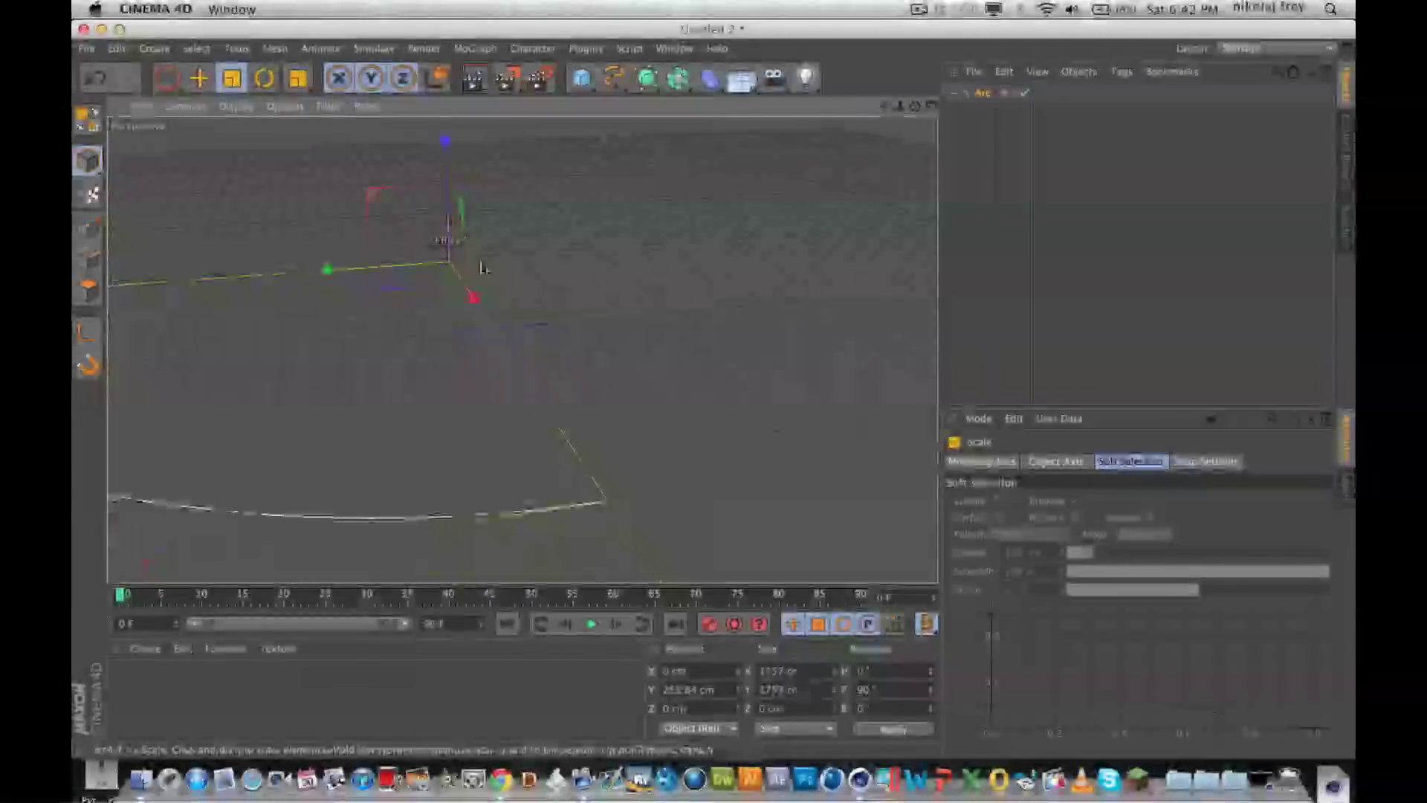
pyautogui.click(985, 139)
# - Add a MoText object and set its text to "Hello"
pyautogui.click(480, 50)
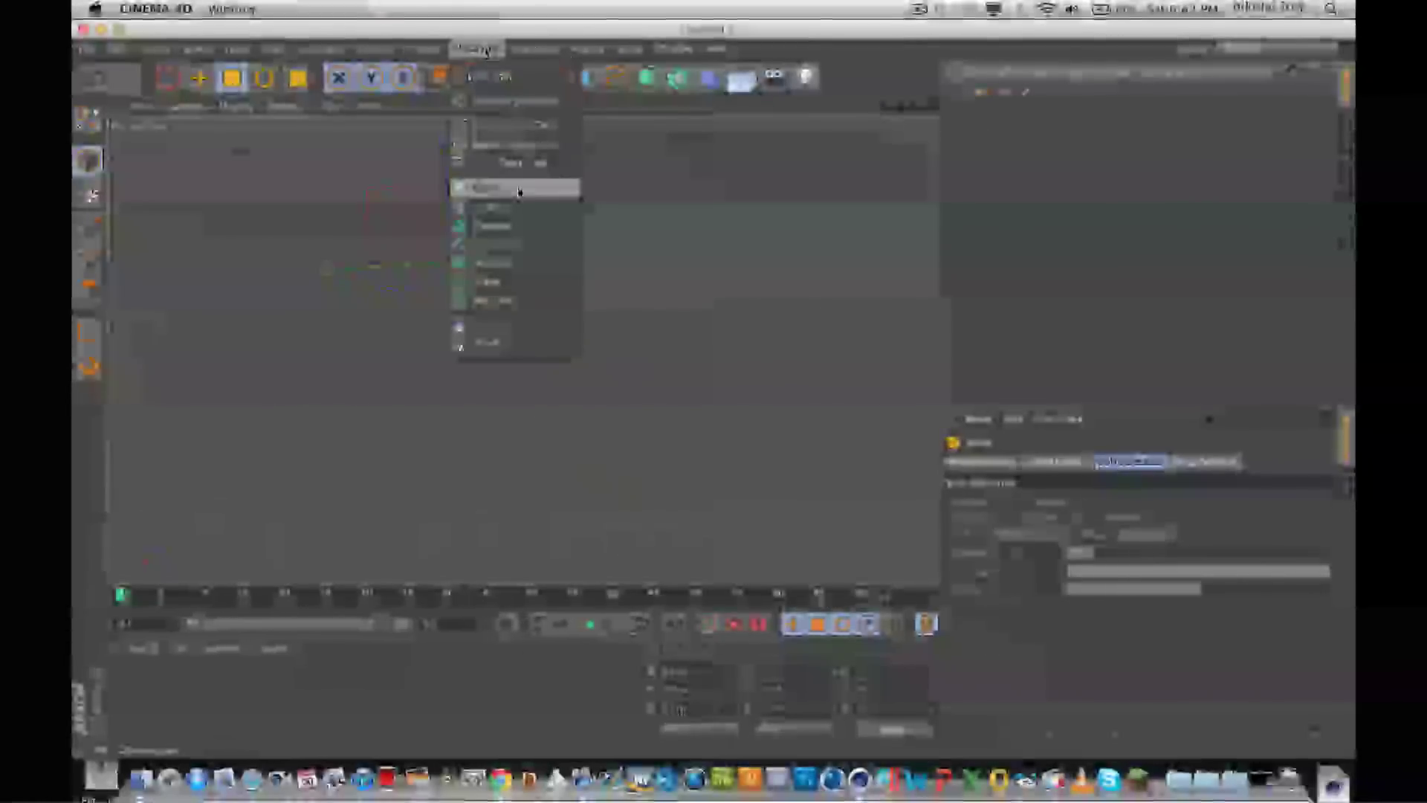
pyautogui.moveTo(505, 80)
pyautogui.click(513, 281)
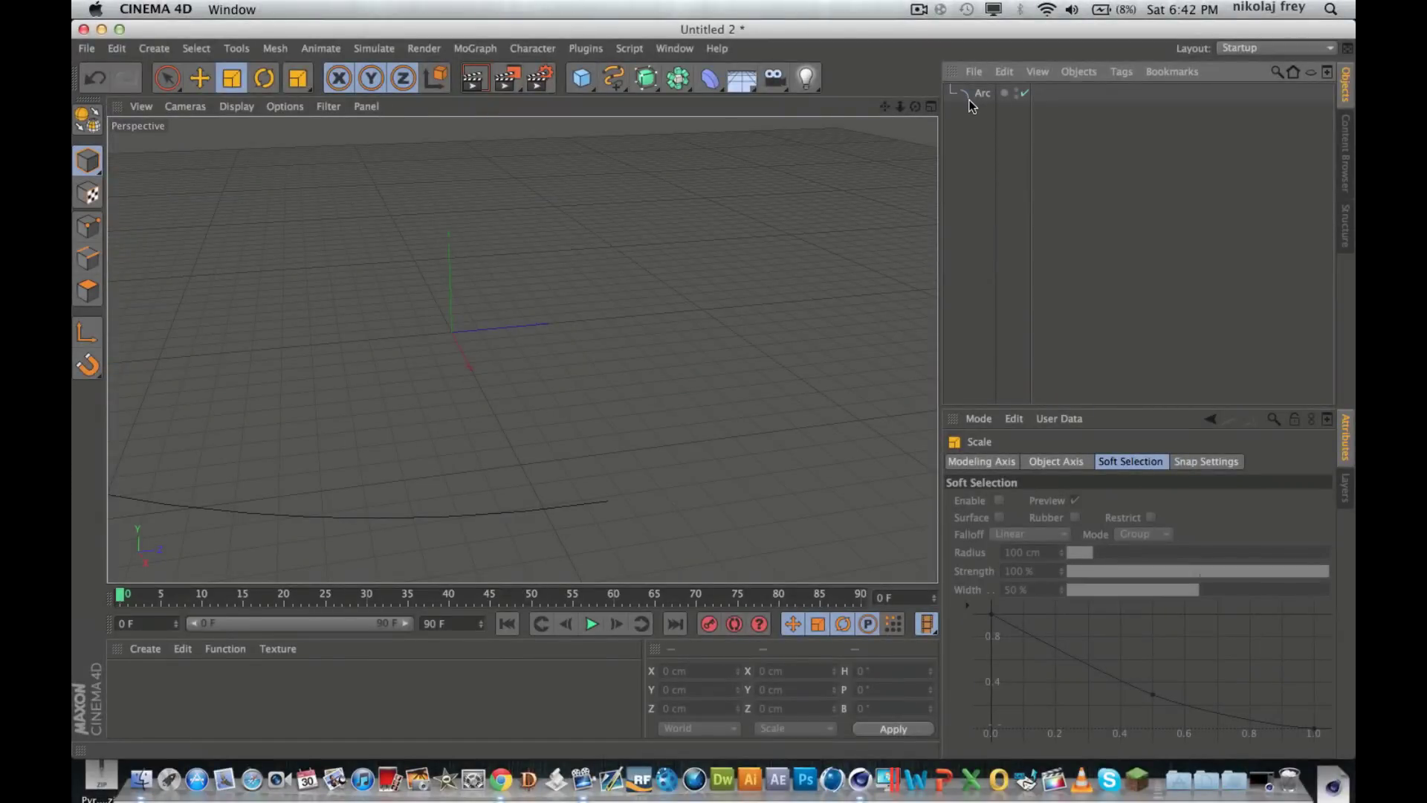
pyautogui.press('super+z')
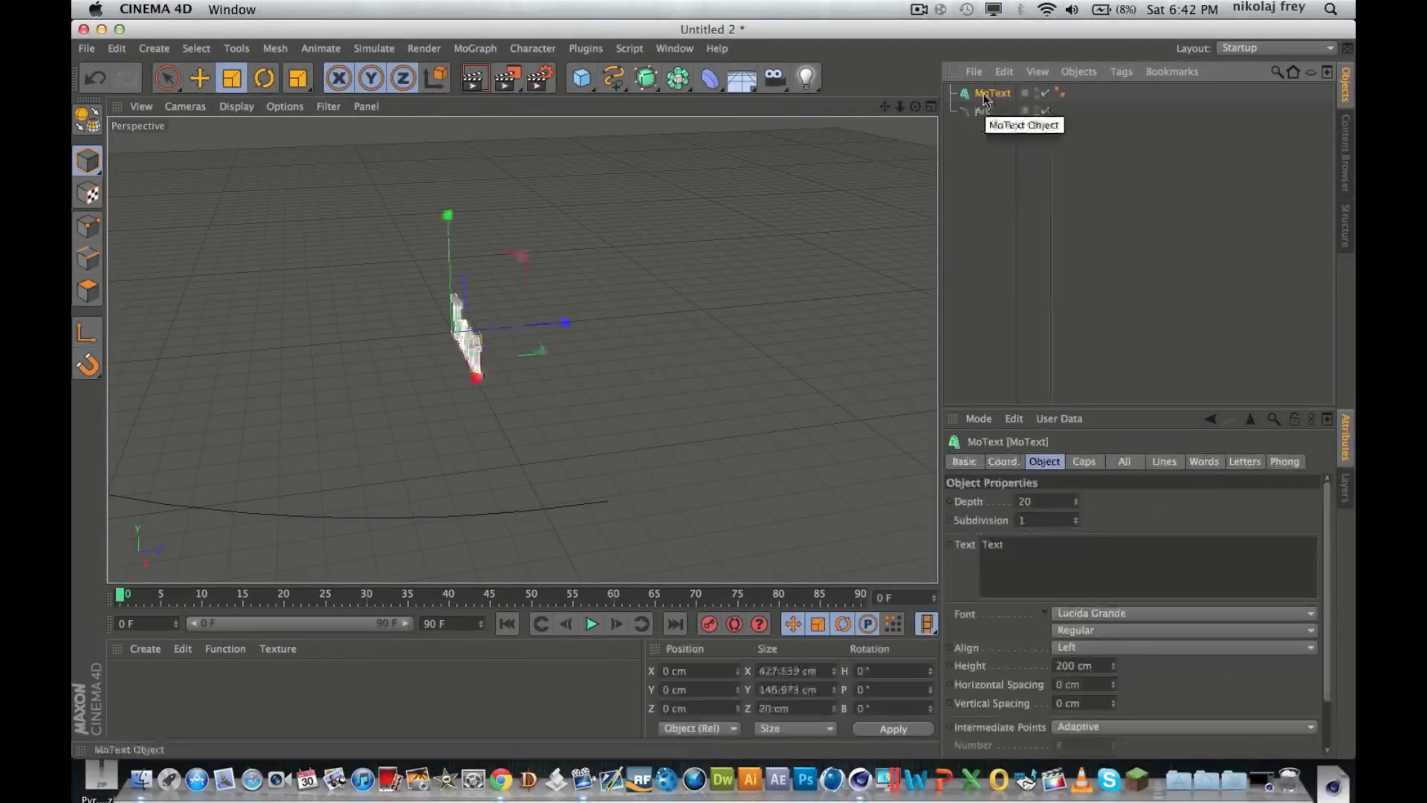
pyautogui.moveTo(1020, 552); pyautogui.dragTo(834, 507)
pyautogui.write('Hello')
pyautogui.press('Return')
pyautogui.click(972, 191)
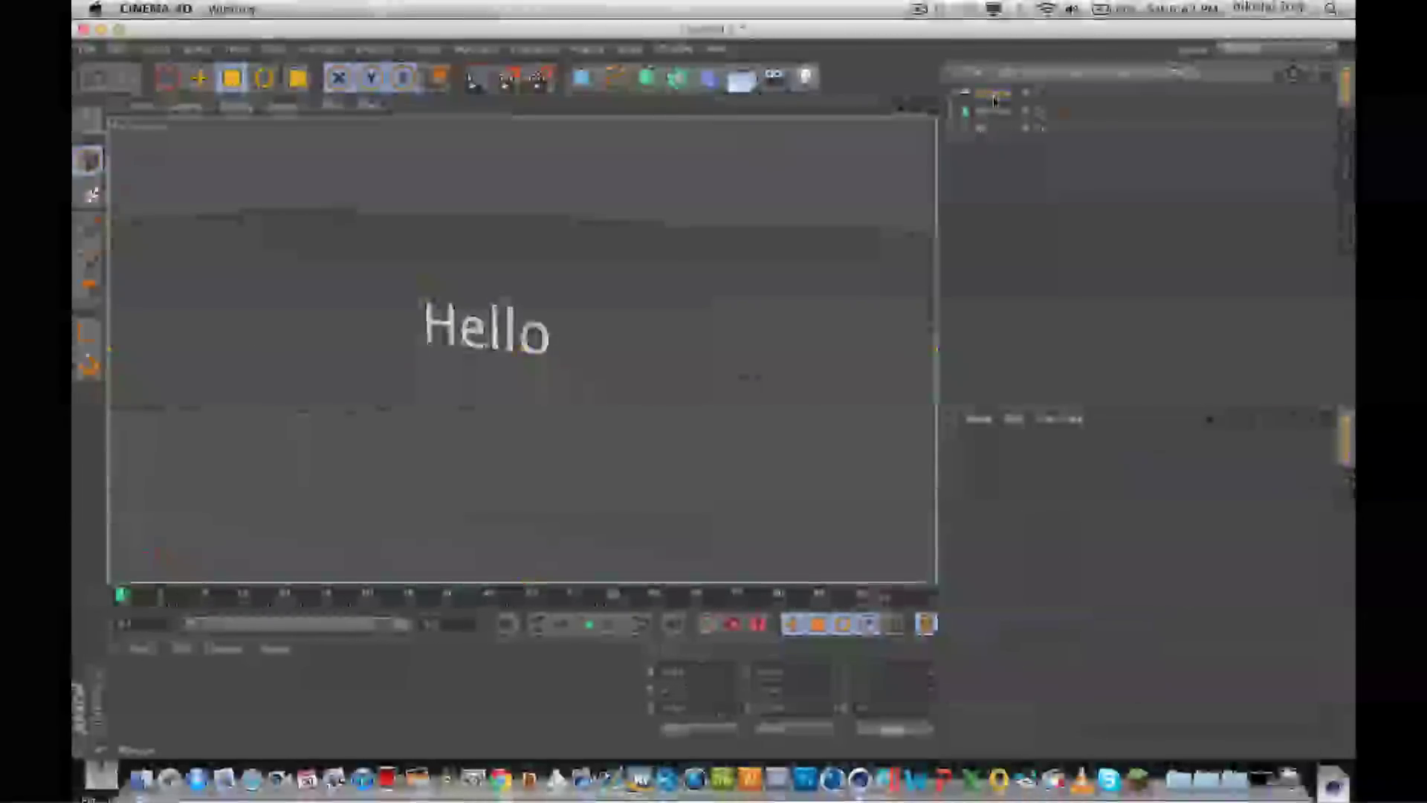
# - Add an Align to Spline tag and a Target tag to the camera
pyautogui.rightClick(994, 97)
pyautogui.moveTo(1093, 107)
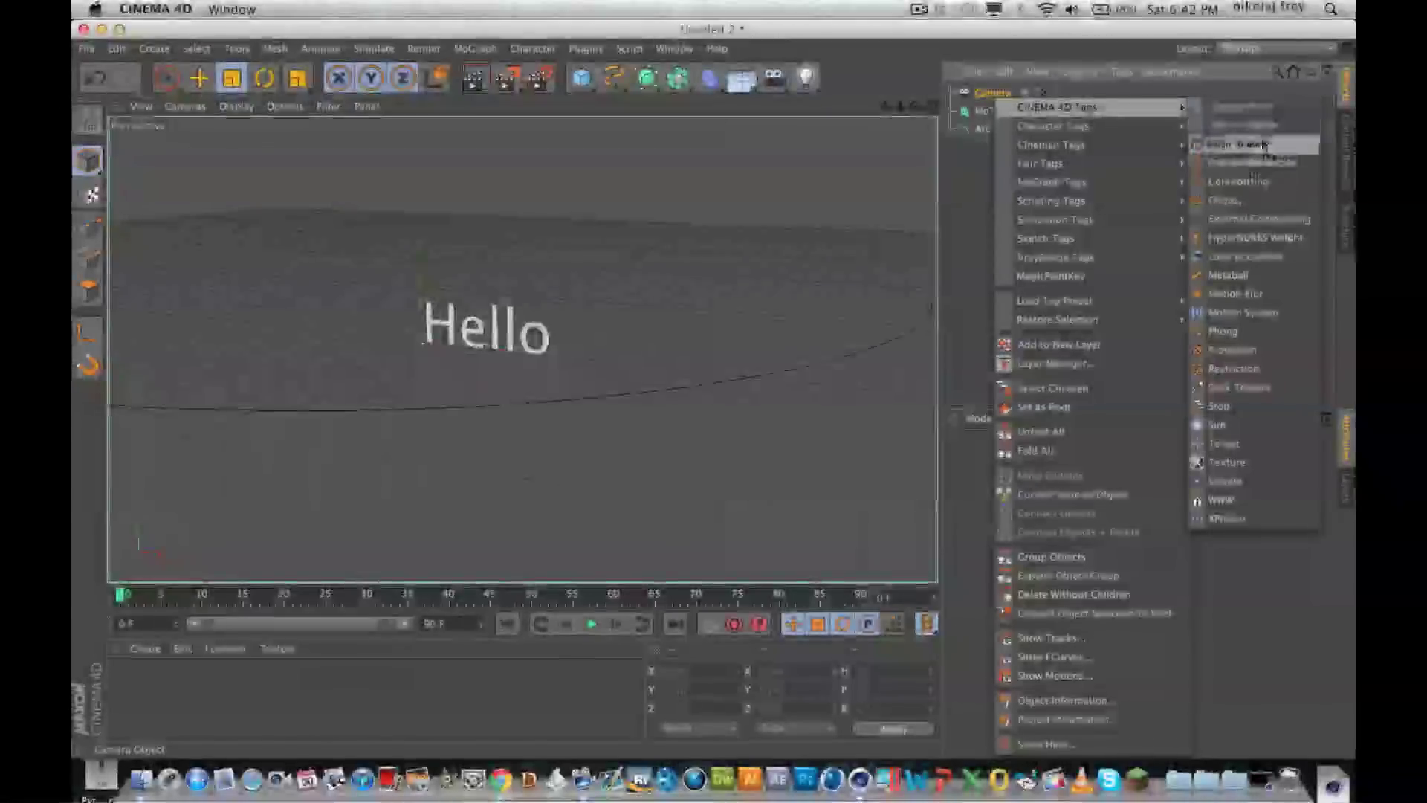
pyautogui.click(1264, 145)
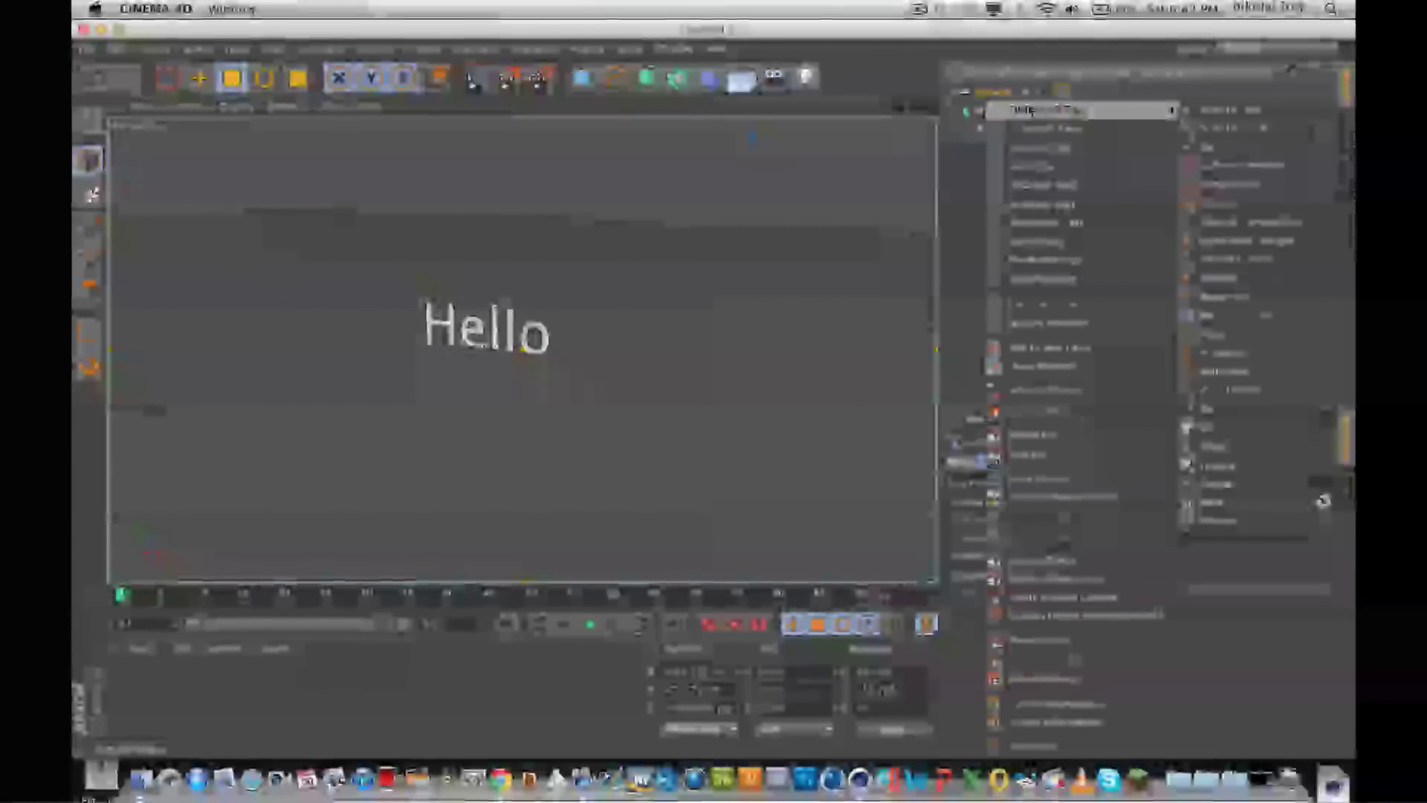
pyautogui.click(1223, 446)
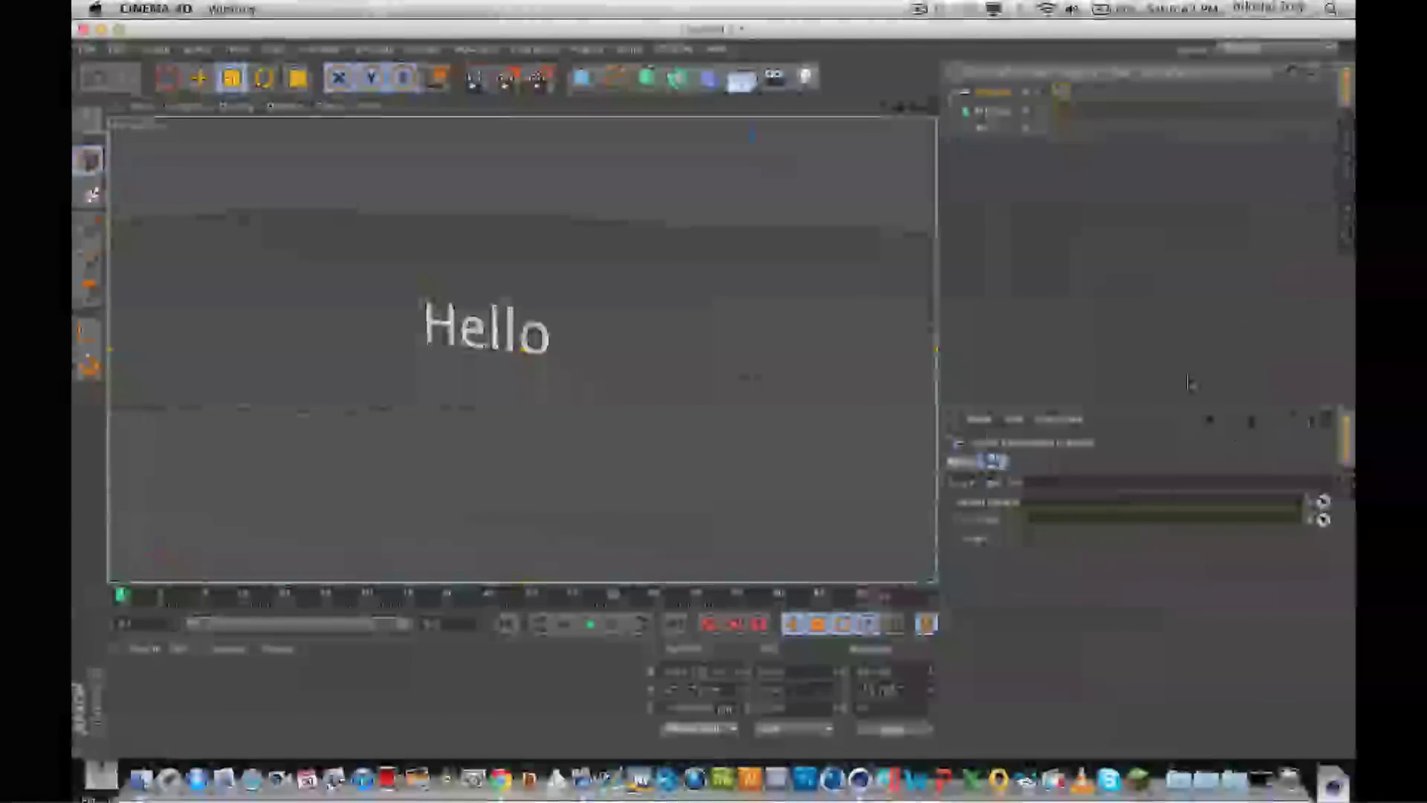
# - Add a cube with X, Y and Z sizes of 0 cm and render the view to check its visibility
pyautogui.click(583, 77)
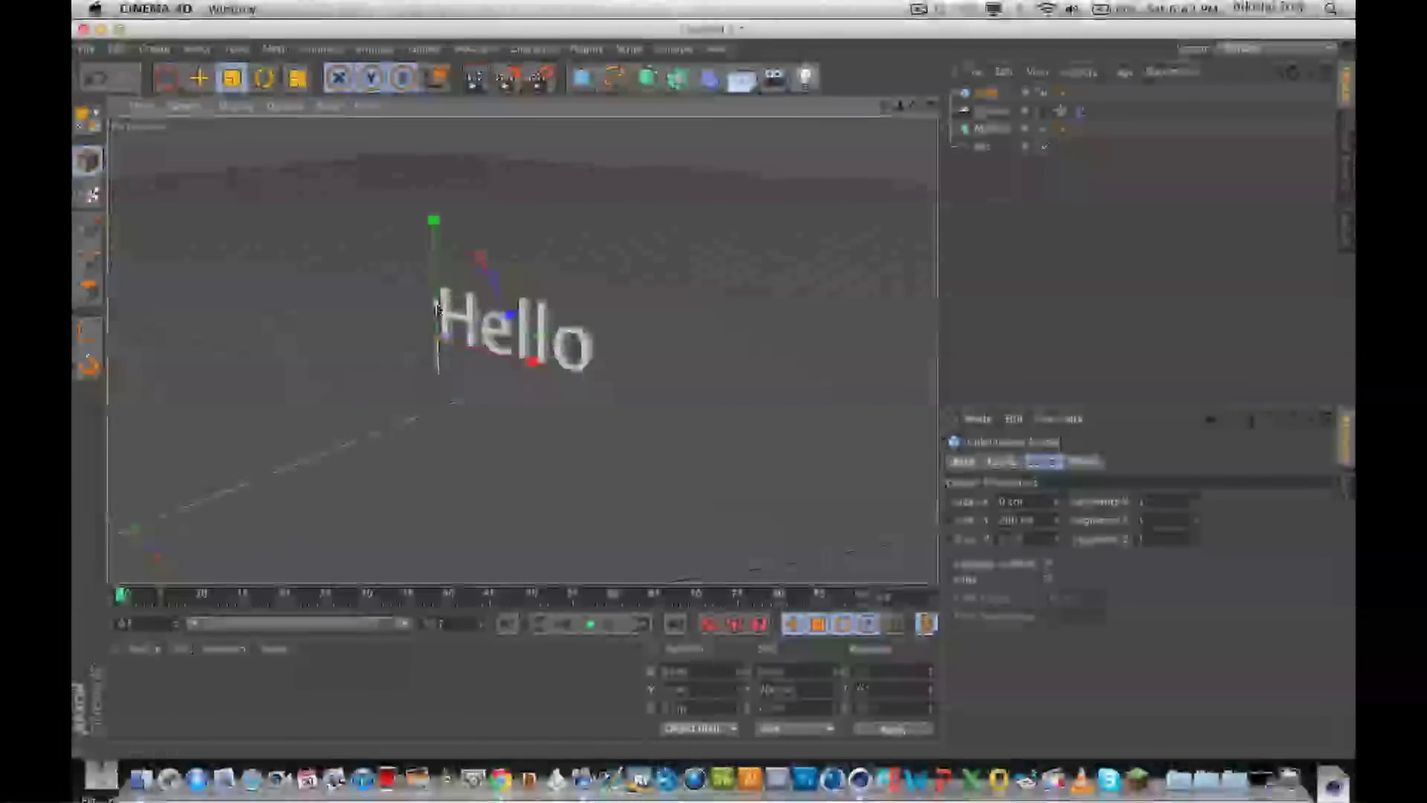
pyautogui.scroll(10, 441, 339)
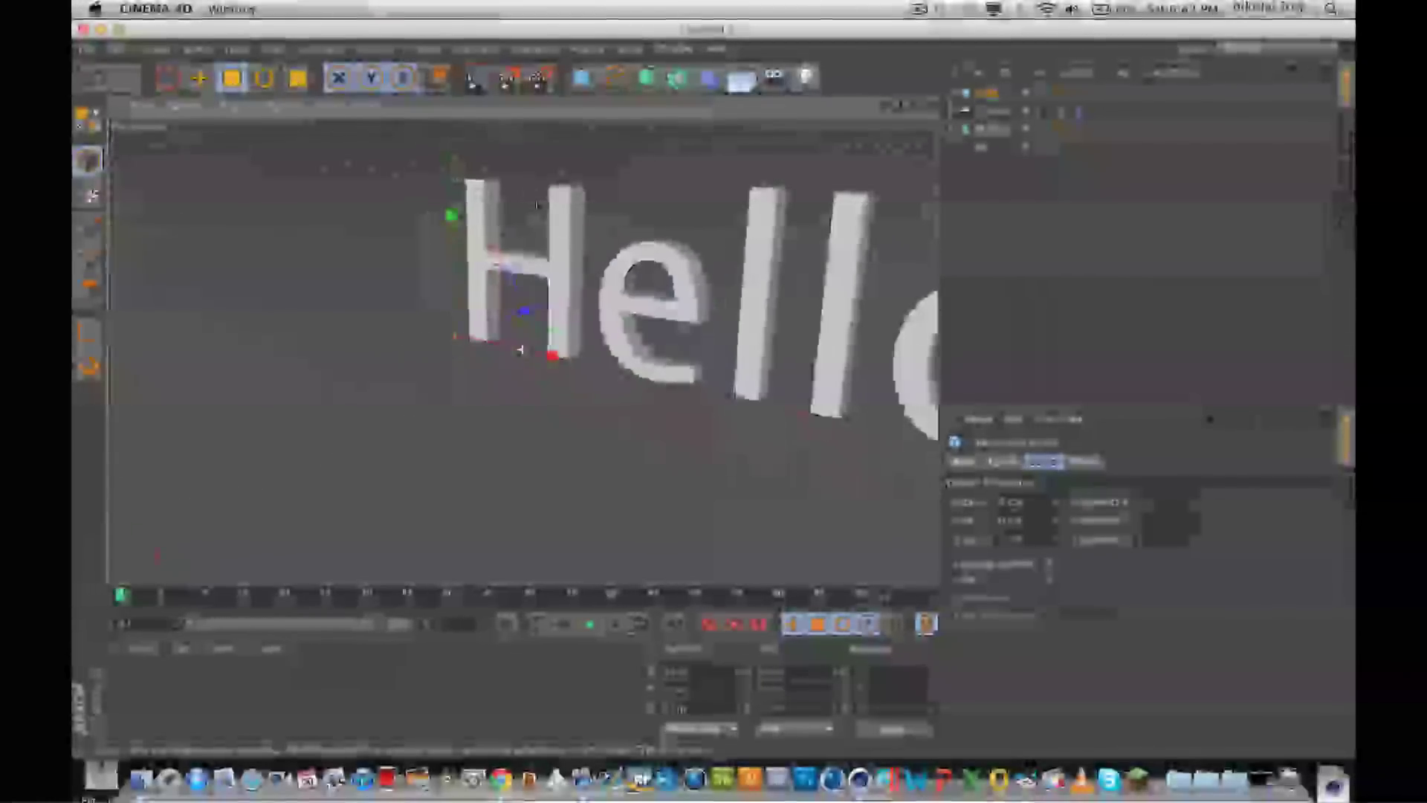
pyautogui.press('super+r')
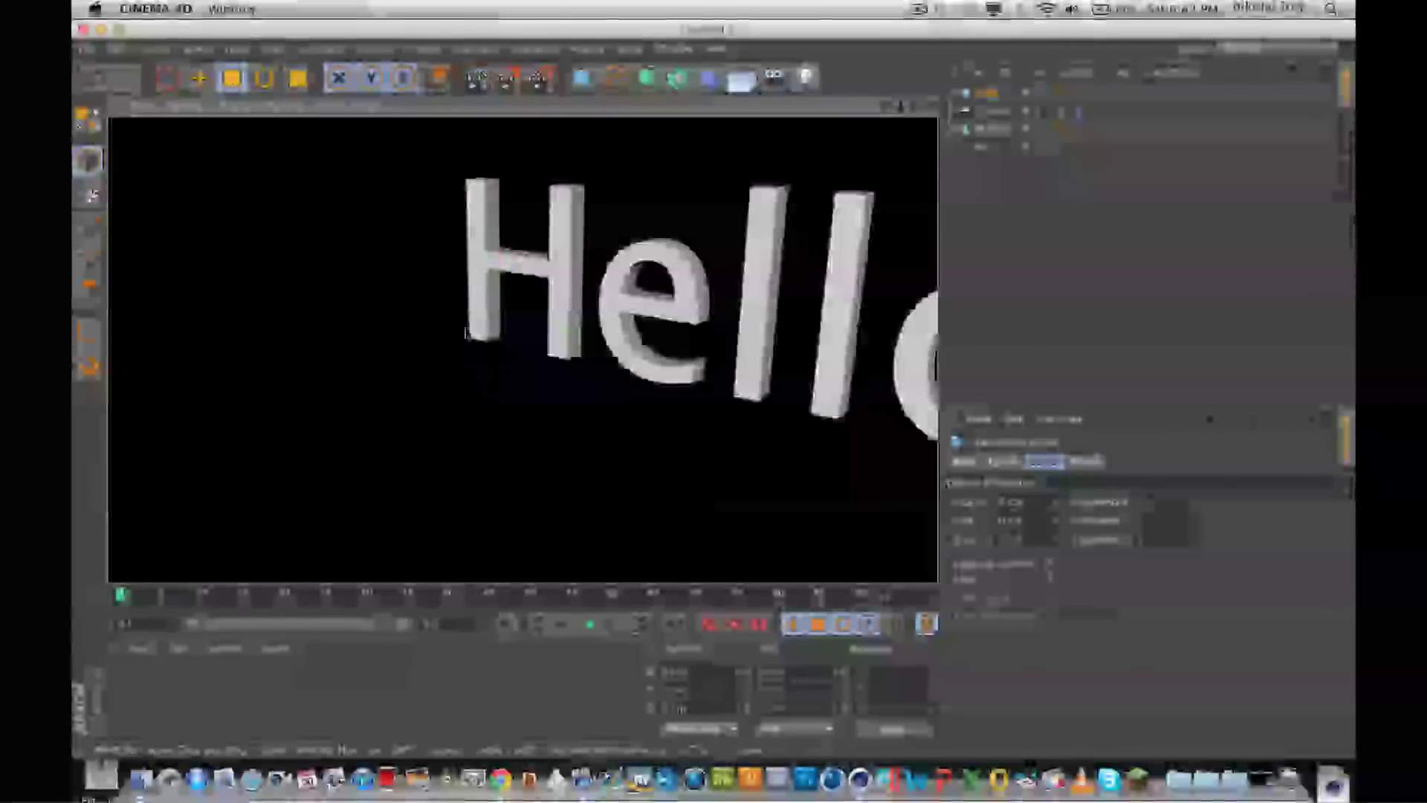
pyautogui.click(984, 233)
pyautogui.keyDown('alt'); pyautogui.moveTo(738, 320); pyautogui.dragTo(487, 329, button='middle'); pyautogui.keyUp('alt')
pyautogui.keyDown('alt'); pyautogui.moveTo(487, 329); pyautogui.dragTo(513, 328); pyautogui.keyUp('alt')
pyautogui.press('super+r')
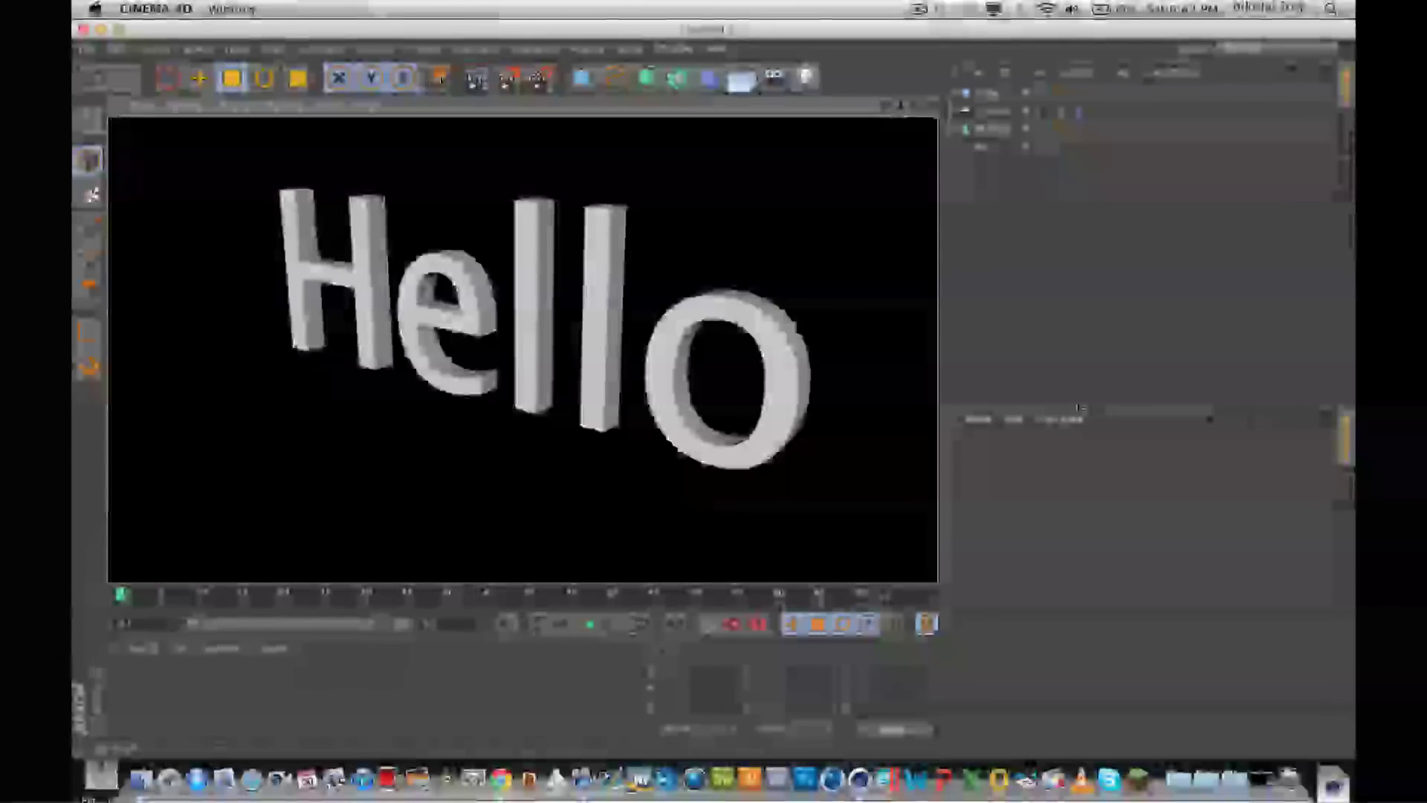
pyautogui.keyDown('alt'); pyautogui.moveTo(832, 297); pyautogui.dragTo(474, 416); pyautogui.keyUp('alt')
# - Move the zero-size cube to the centre of the Hello text, checking its placement from several angles
pyautogui.press('e')
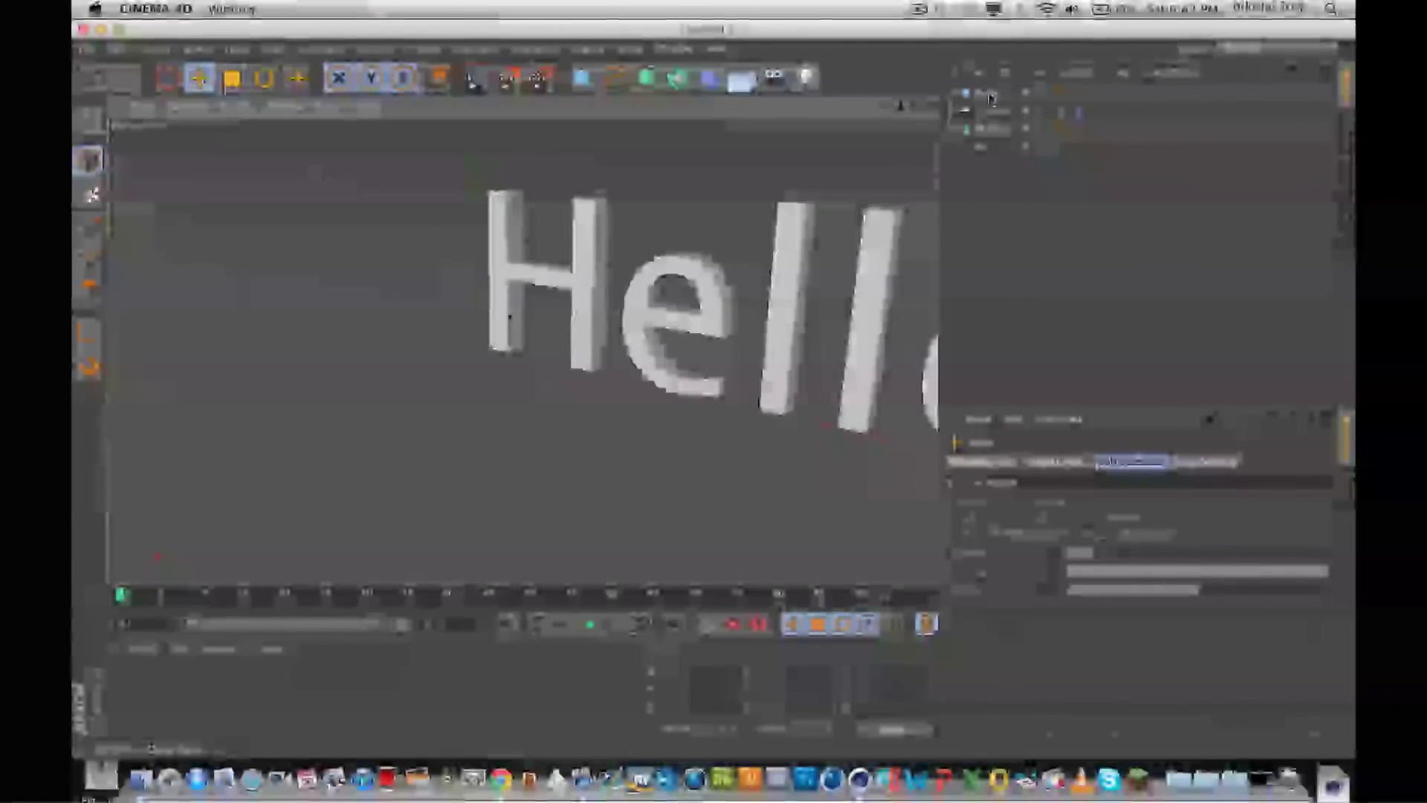
pyautogui.click(989, 95)
pyautogui.moveTo(903, 387); pyautogui.dragTo(958, 388)
pyautogui.scroll(-3, 373, 389)
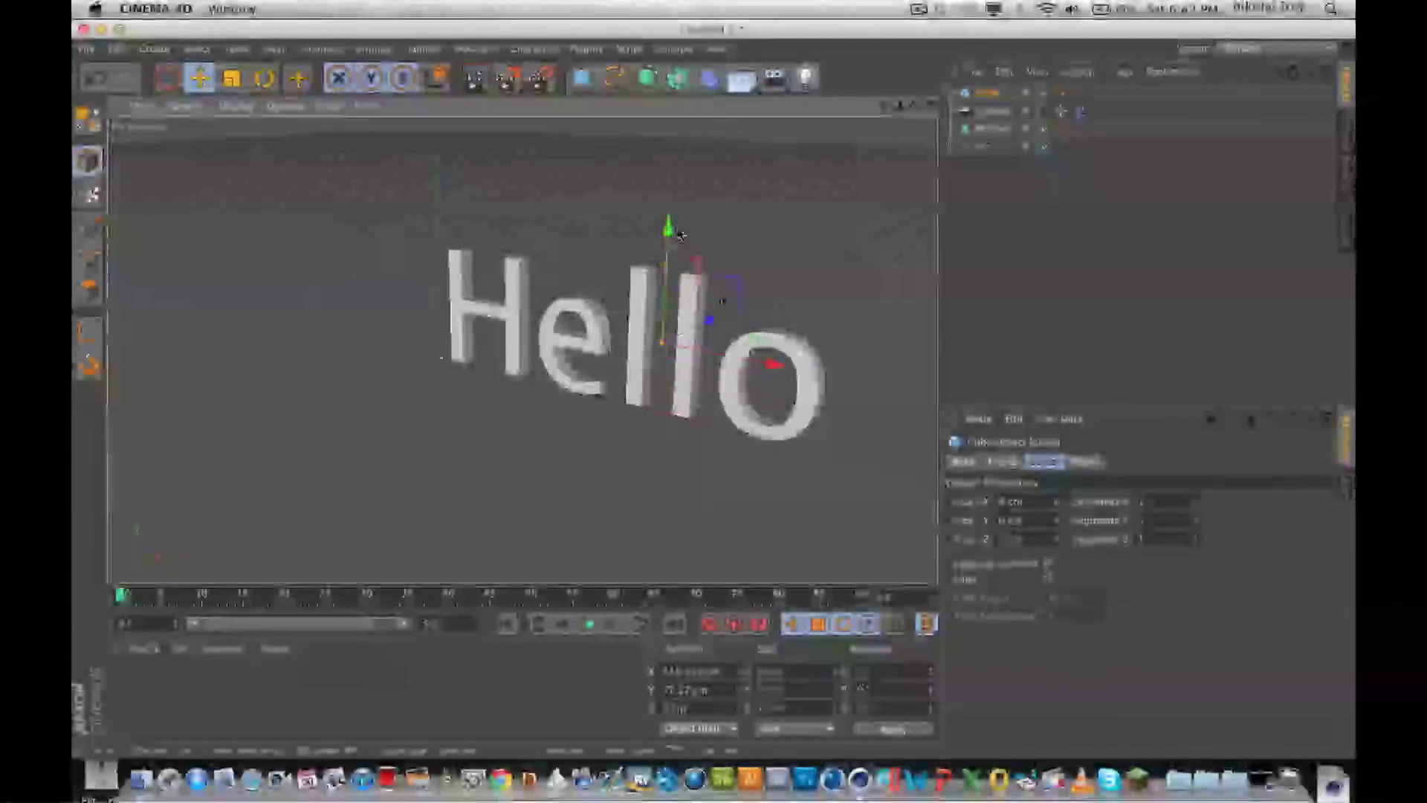
pyautogui.moveTo(768, 375); pyautogui.dragTo(732, 356)
pyautogui.moveTo(641, 230); pyautogui.dragTo(625, 229)
pyautogui.keyDown('alt'); pyautogui.moveTo(699, 538); pyautogui.dragTo(613, 506); pyautogui.keyUp('alt')
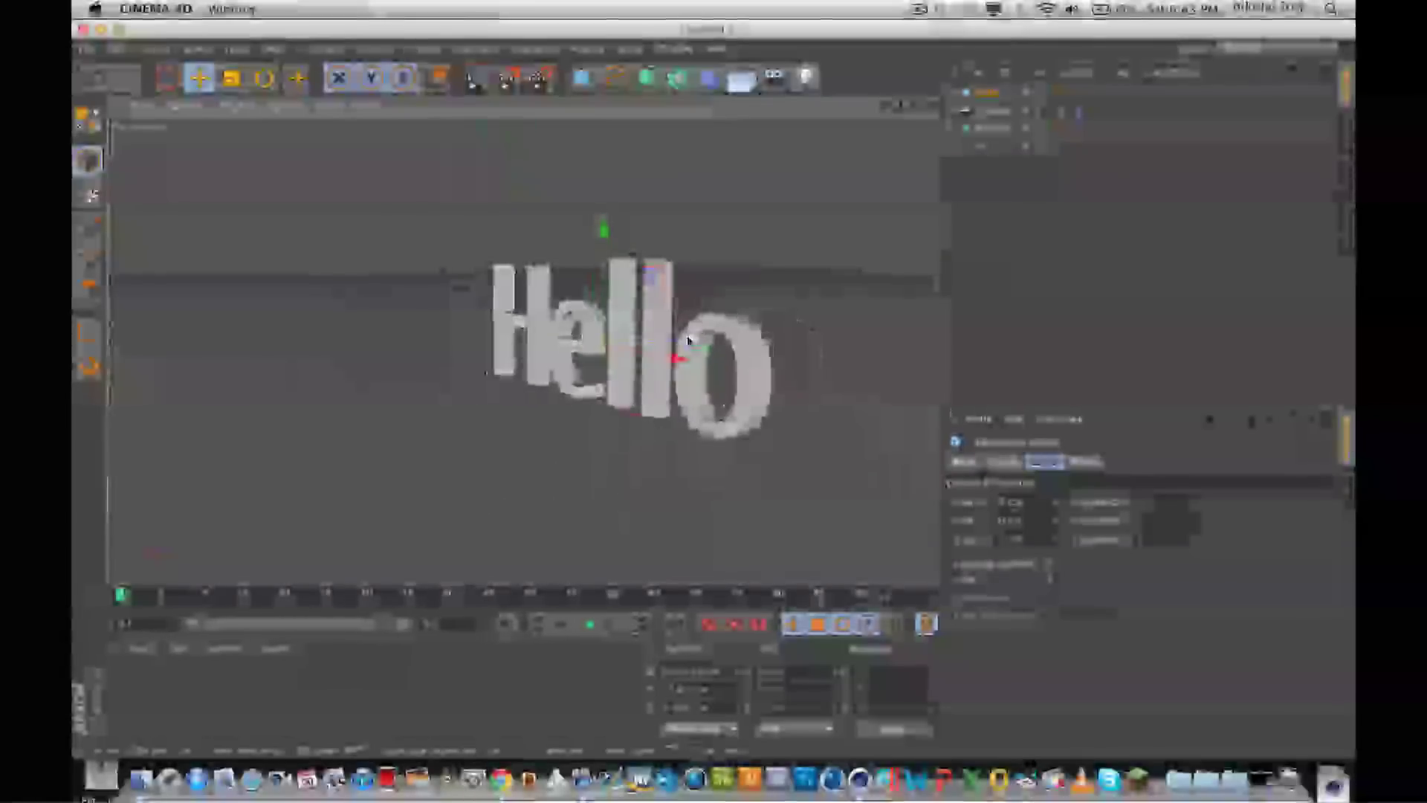
pyautogui.keyDown('alt'); pyautogui.moveTo(696, 340); pyautogui.dragTo(675, 293); pyautogui.keyUp('alt')
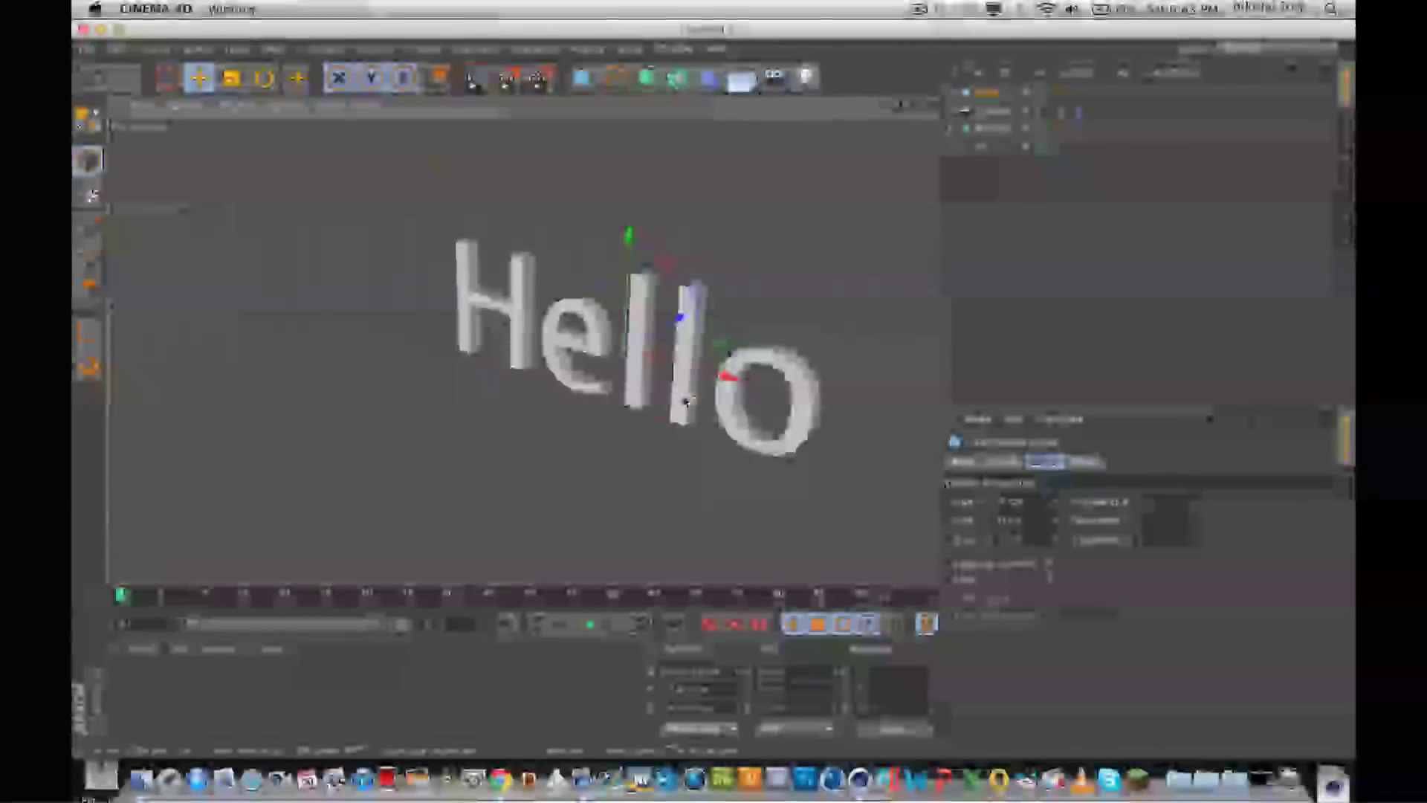
pyautogui.scroll(-5, 679, 397)
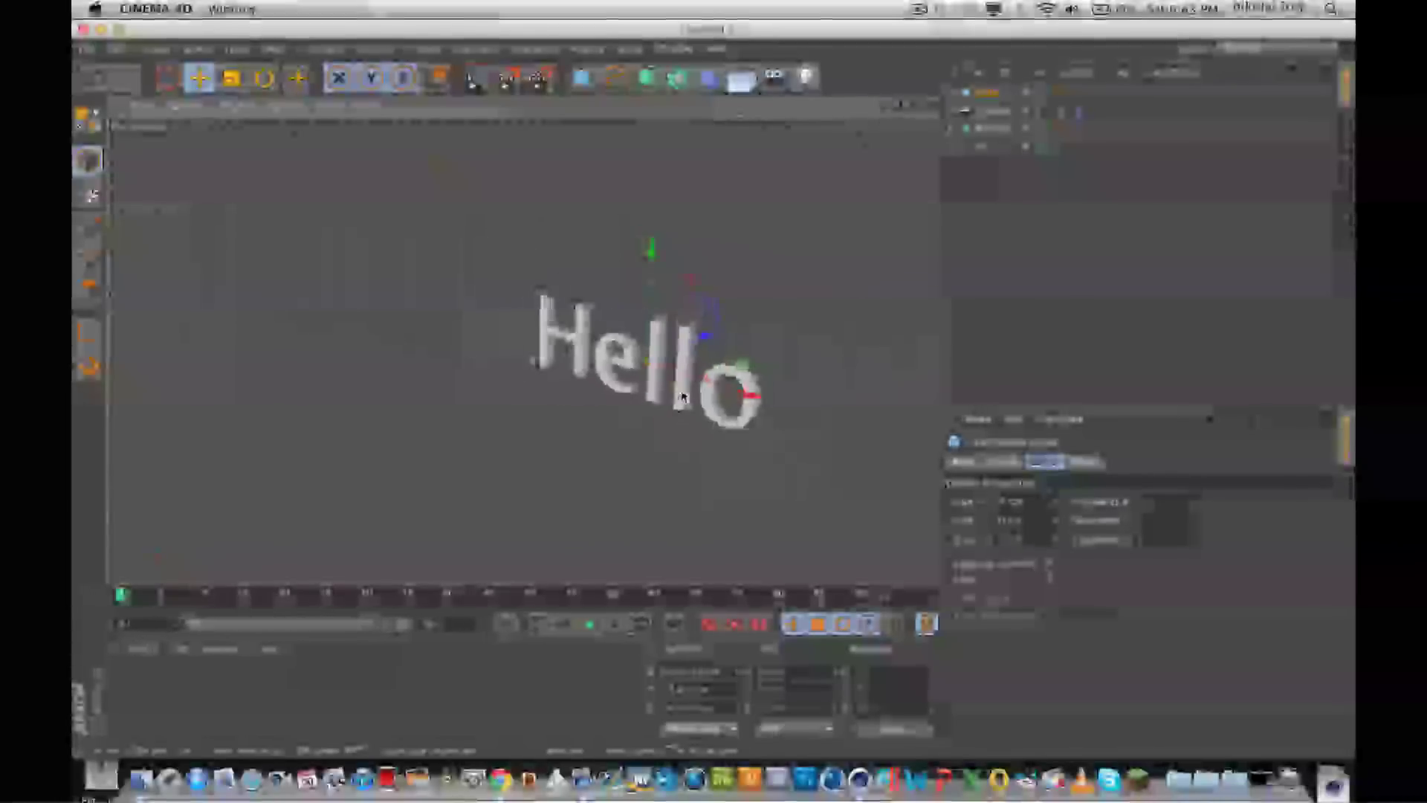
# - Assign the cube as the camera Target tag's target object and the Arc as the Align to Spline tag's spline path
pyautogui.click(1061, 112)
pyautogui.moveTo(987, 94); pyautogui.dragTo(1082, 439)
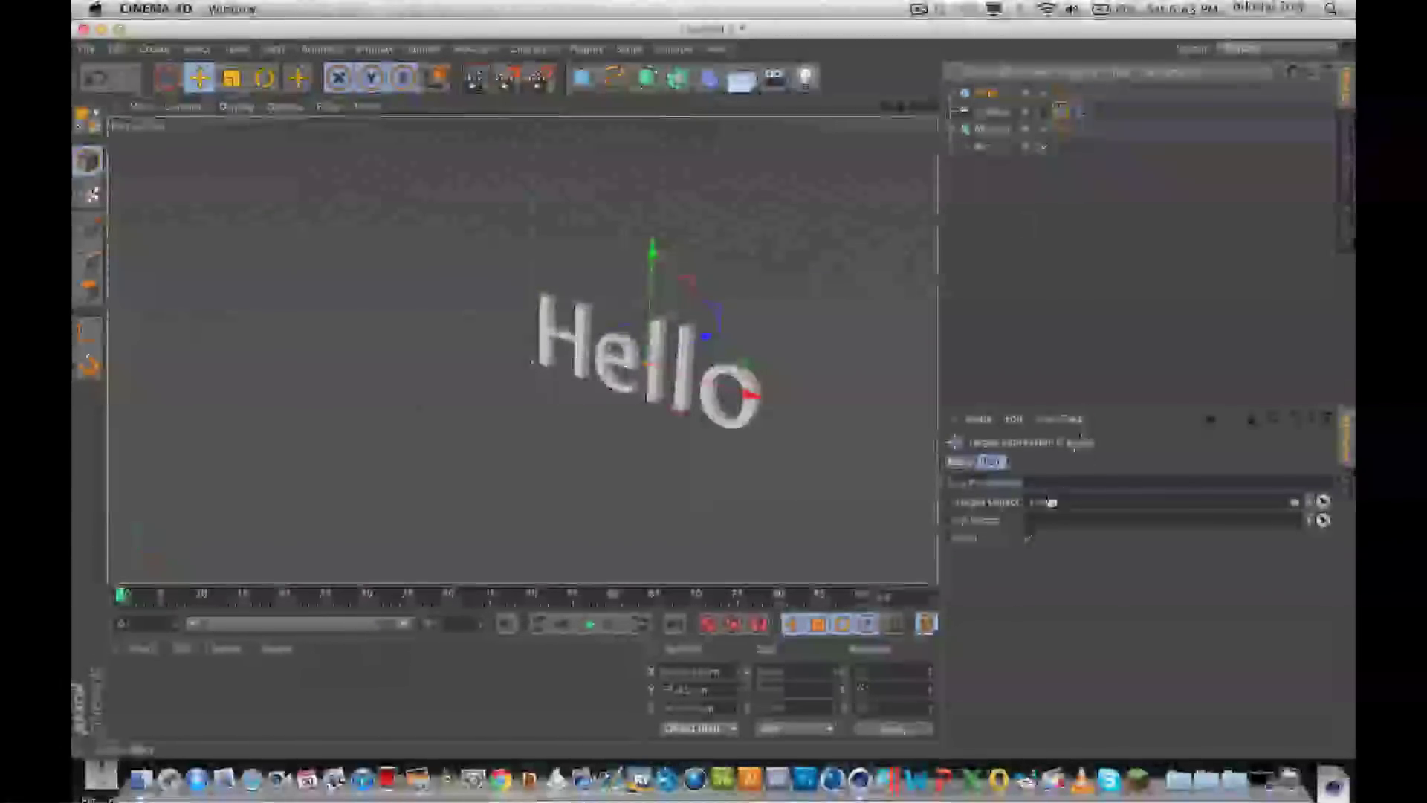
pyautogui.click(1080, 113)
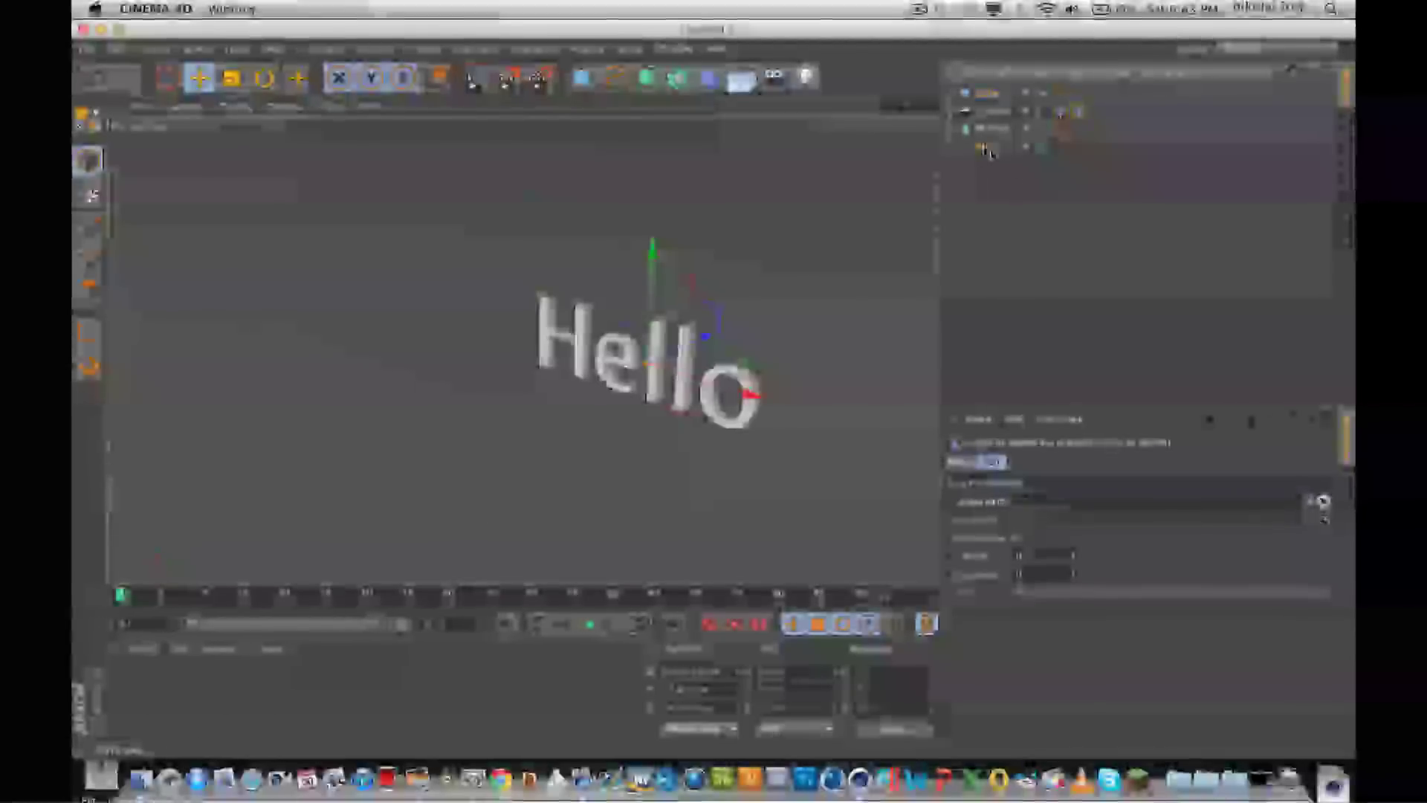
pyautogui.moveTo(1050, 497); pyautogui.dragTo(1044, 508)
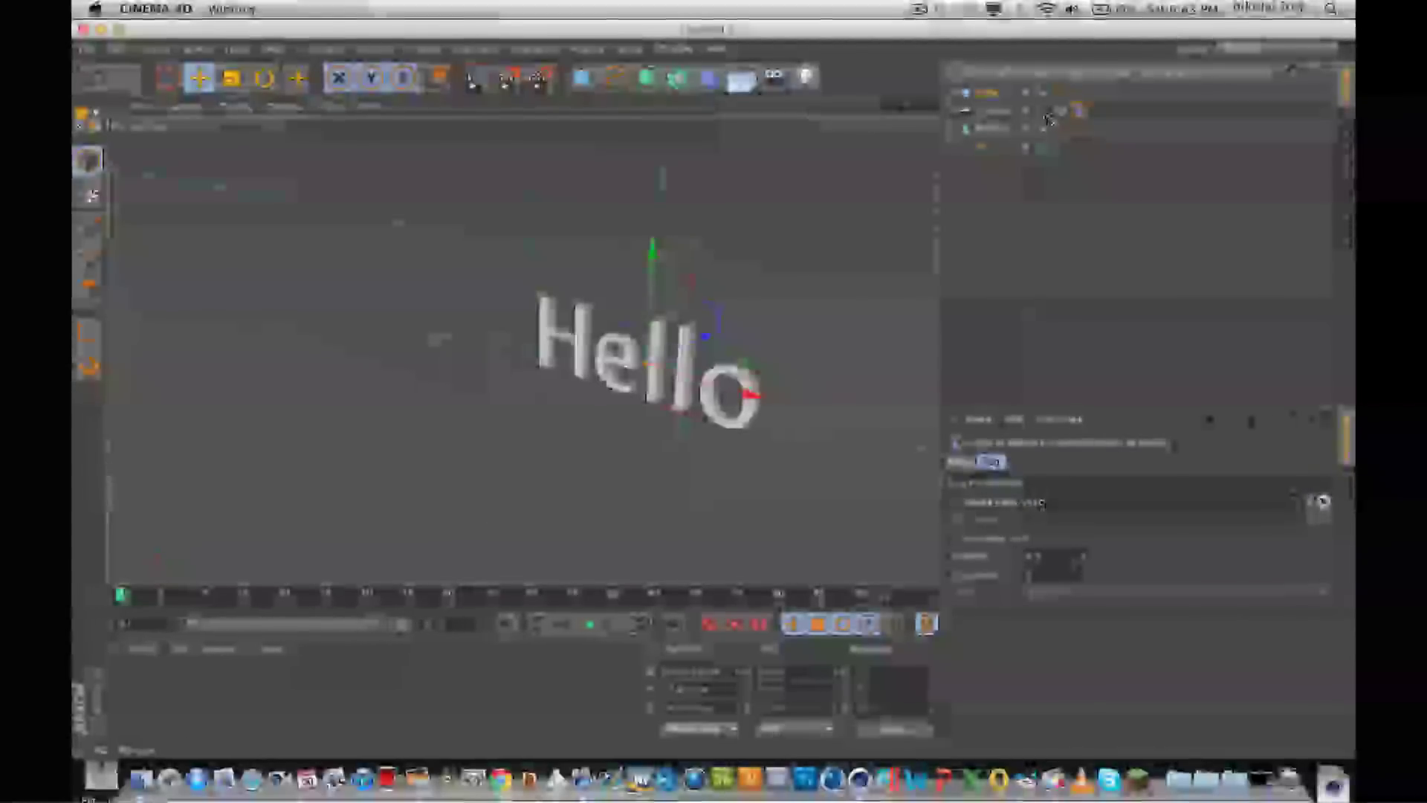
# - Keyframe the Align to Spline position at 0% on frame 0 and 100% on frame 90, then return to the start
pyautogui.moveTo(1050, 556); pyautogui.dragTo(954, 563)
pyautogui.click(862, 597)
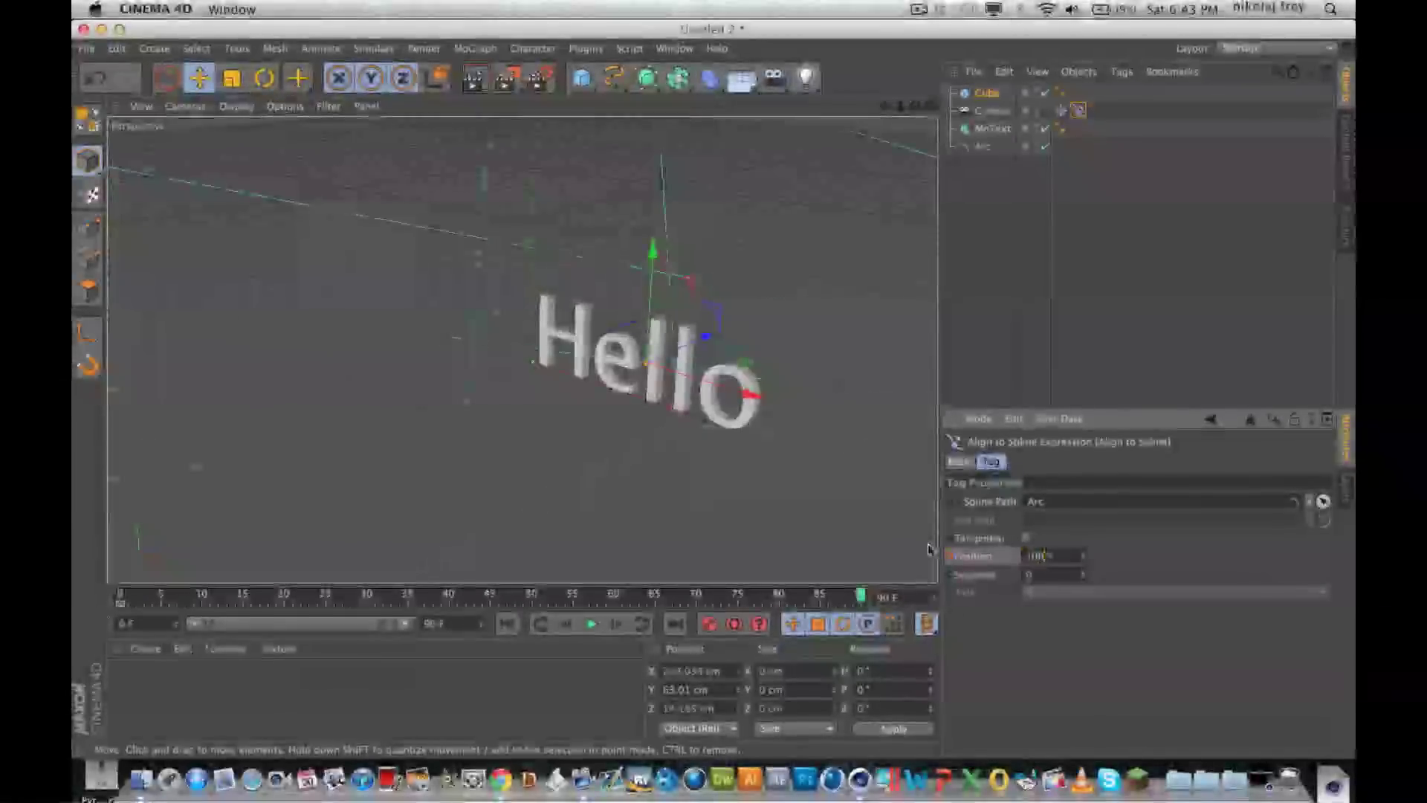
pyautogui.click(510, 626)
# - Look through the camera, then play and scrub the animation to review its motion around the text
pyautogui.click(1043, 112)
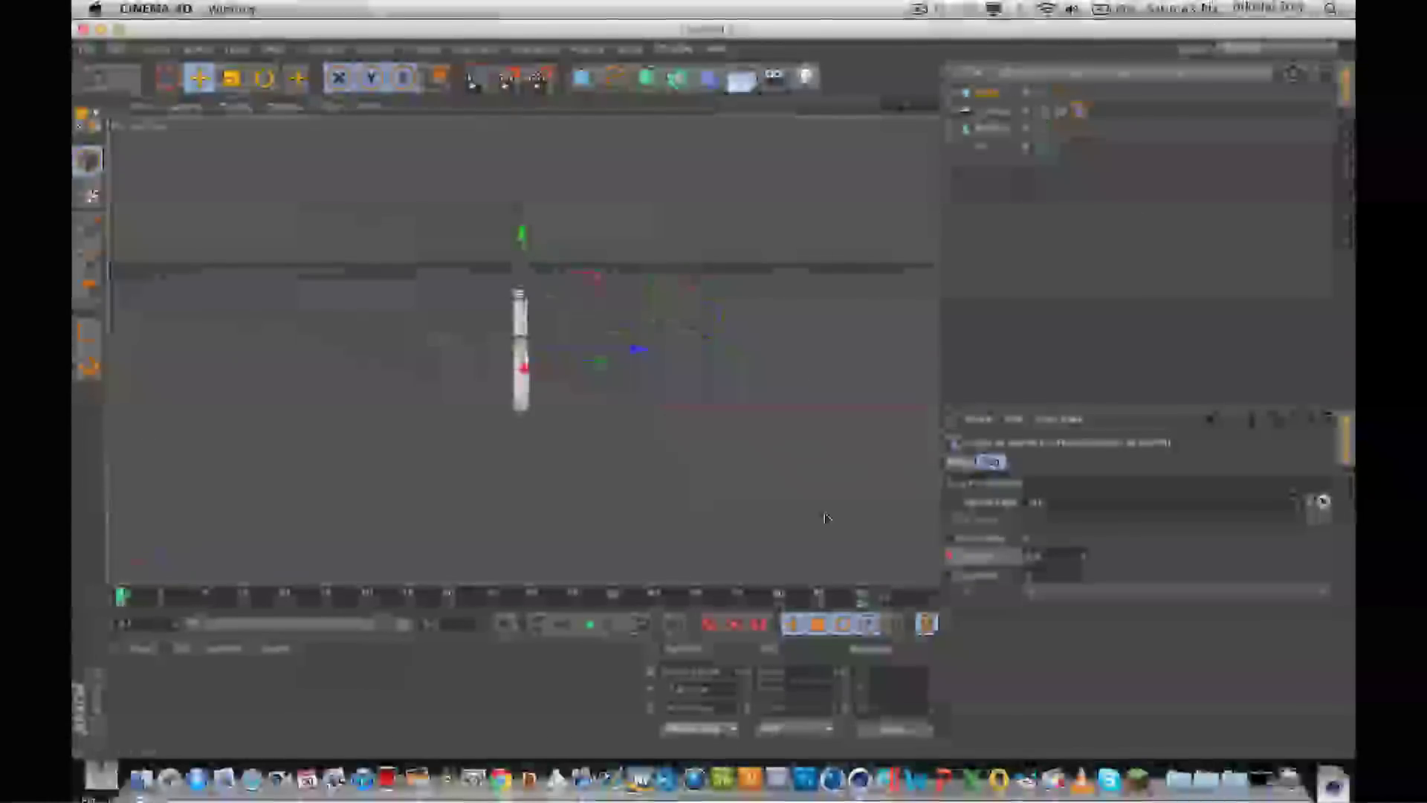
pyautogui.click(591, 625)
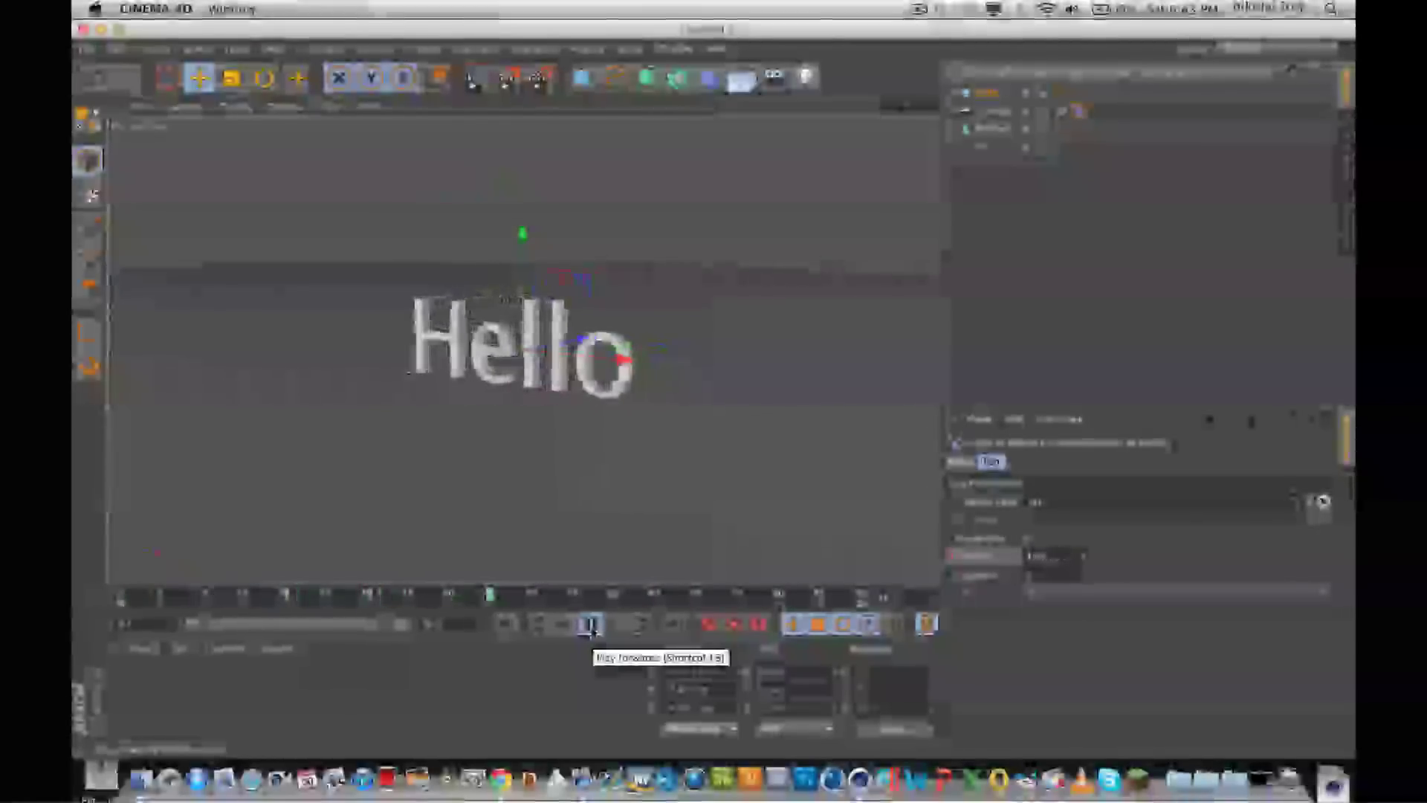
pyautogui.click(591, 627)
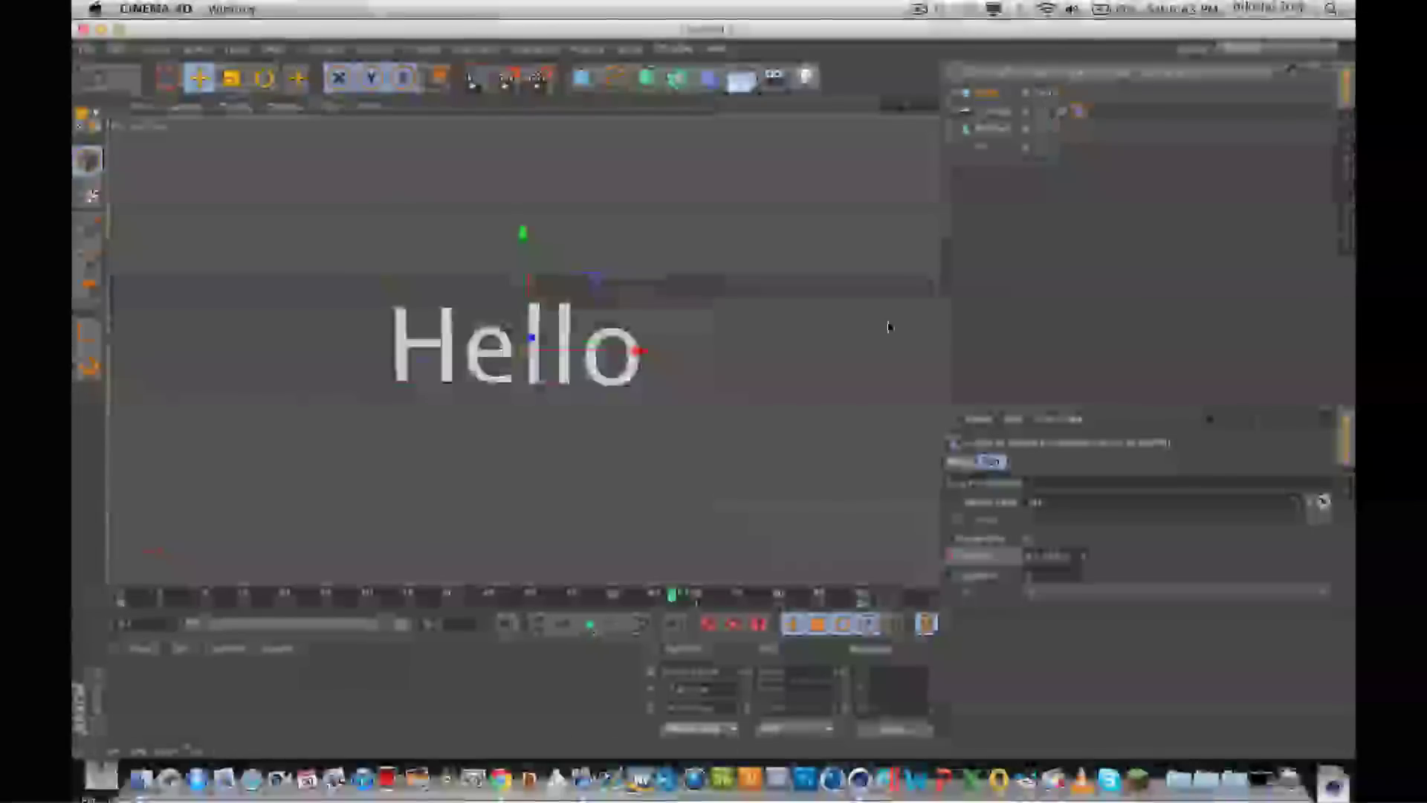
pyautogui.click(277, 595)
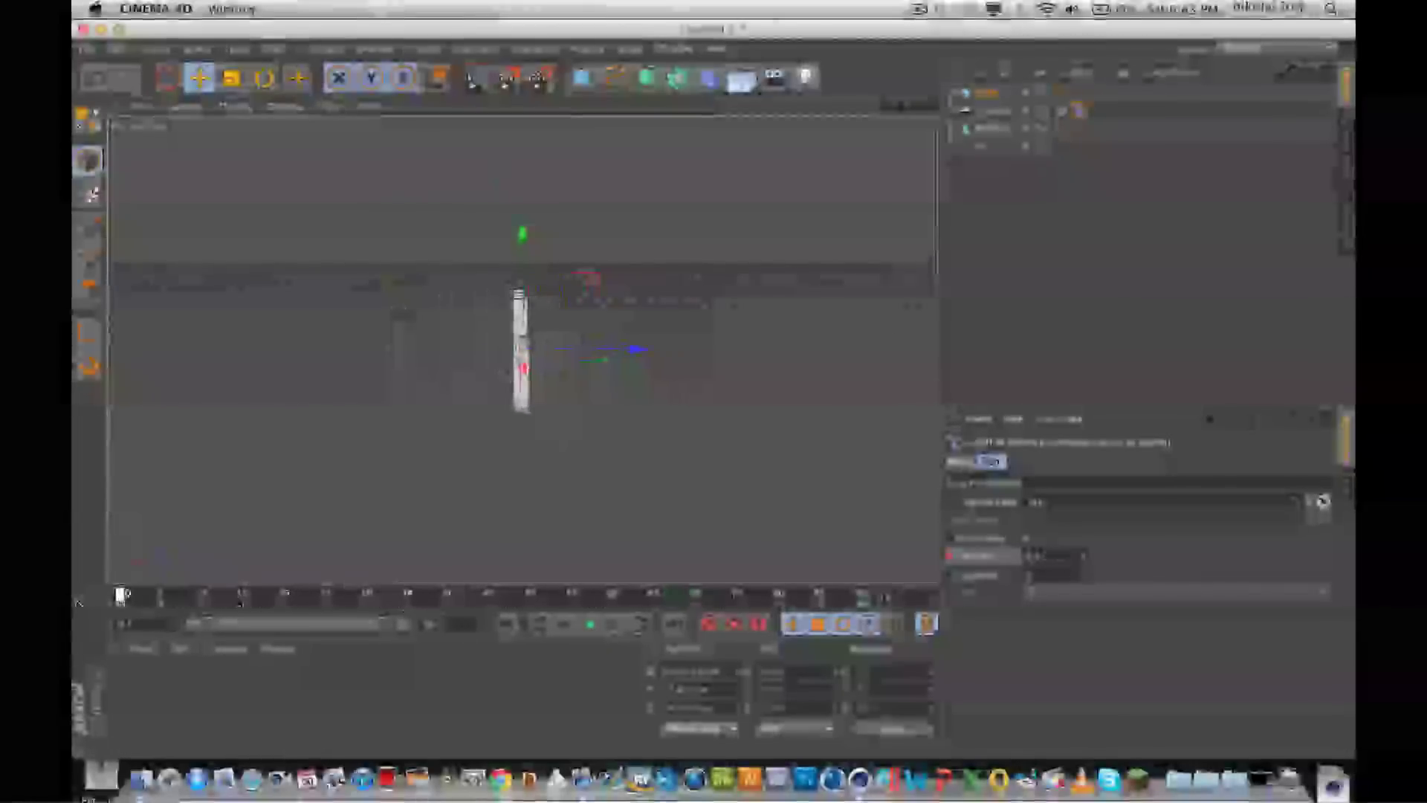
pyautogui.click(229, 594)
pyautogui.moveTo(391, 596); pyautogui.dragTo(843, 613)
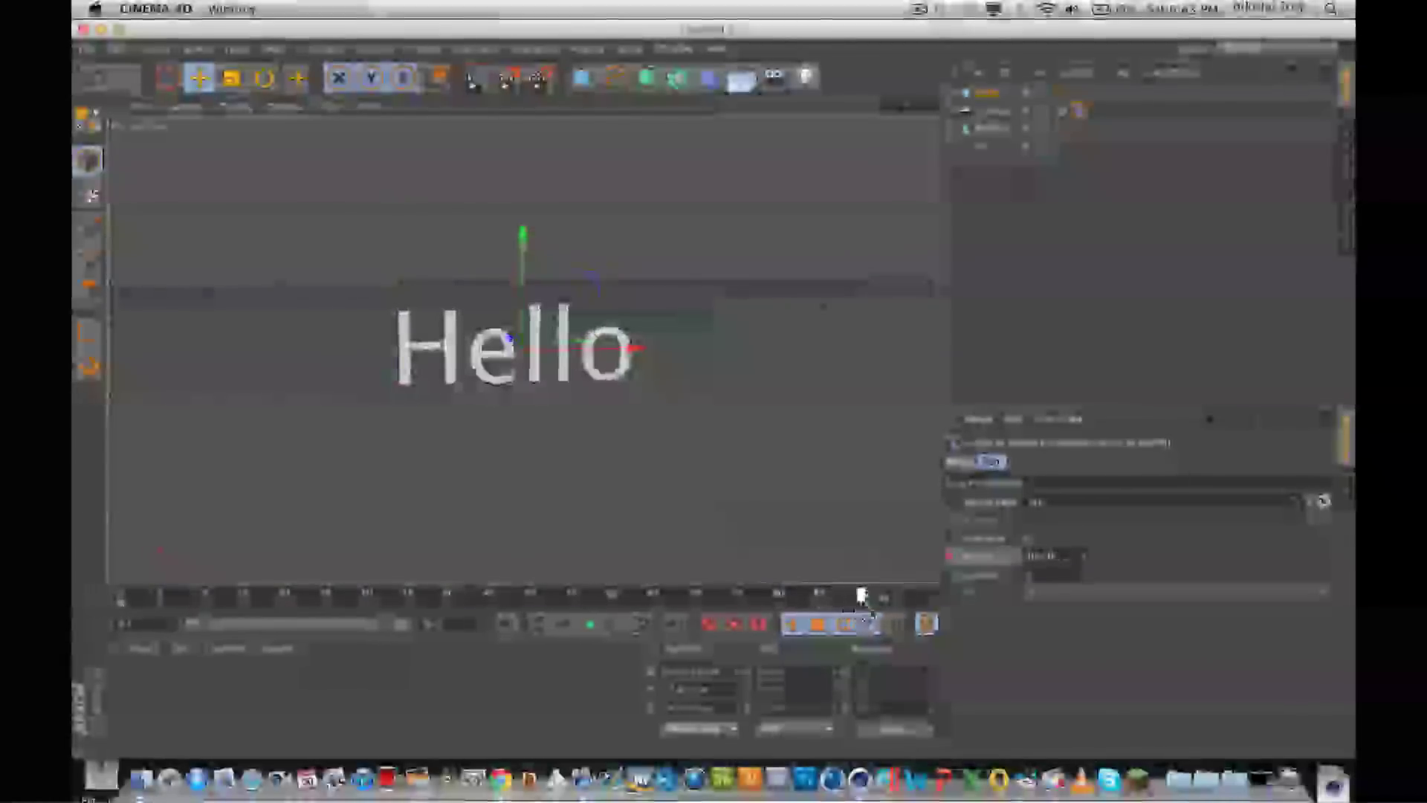
# - Select the Hello MoText and record a keyframe for it at frame 0
pyautogui.scroll(4, 612, 401)
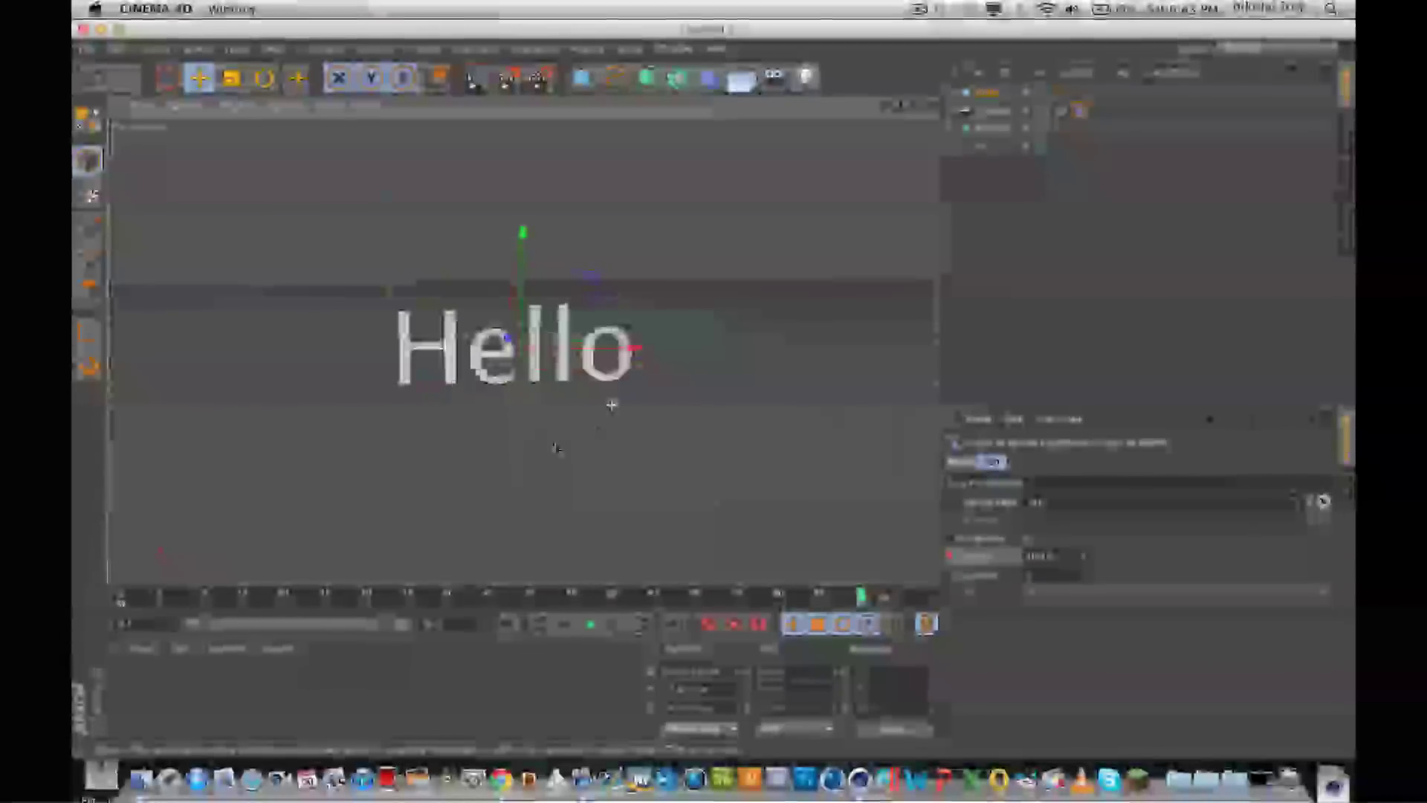
pyautogui.keyDown('alt'); pyautogui.moveTo(612, 401); pyautogui.dragTo(919, 342); pyautogui.keyUp('alt')
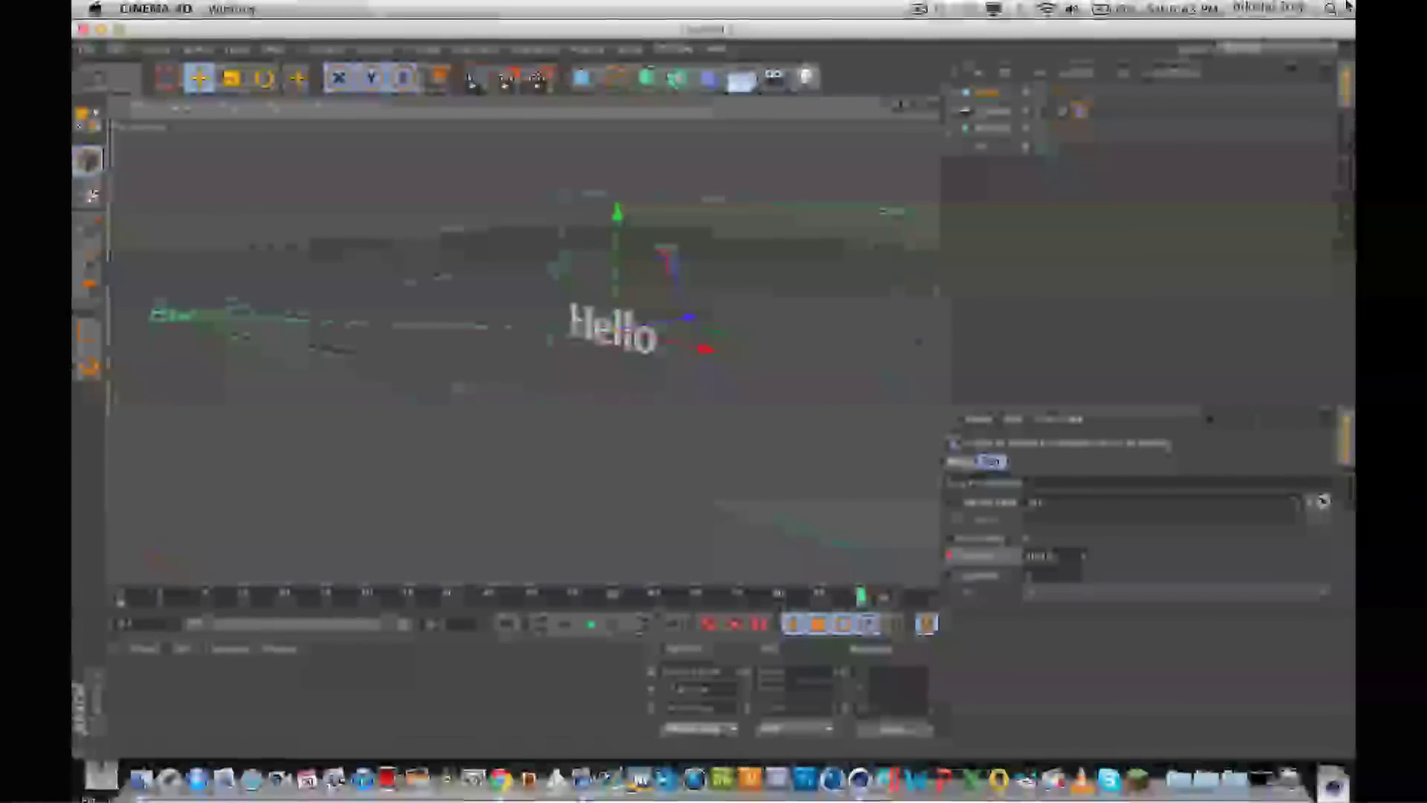
pyautogui.click(990, 132)
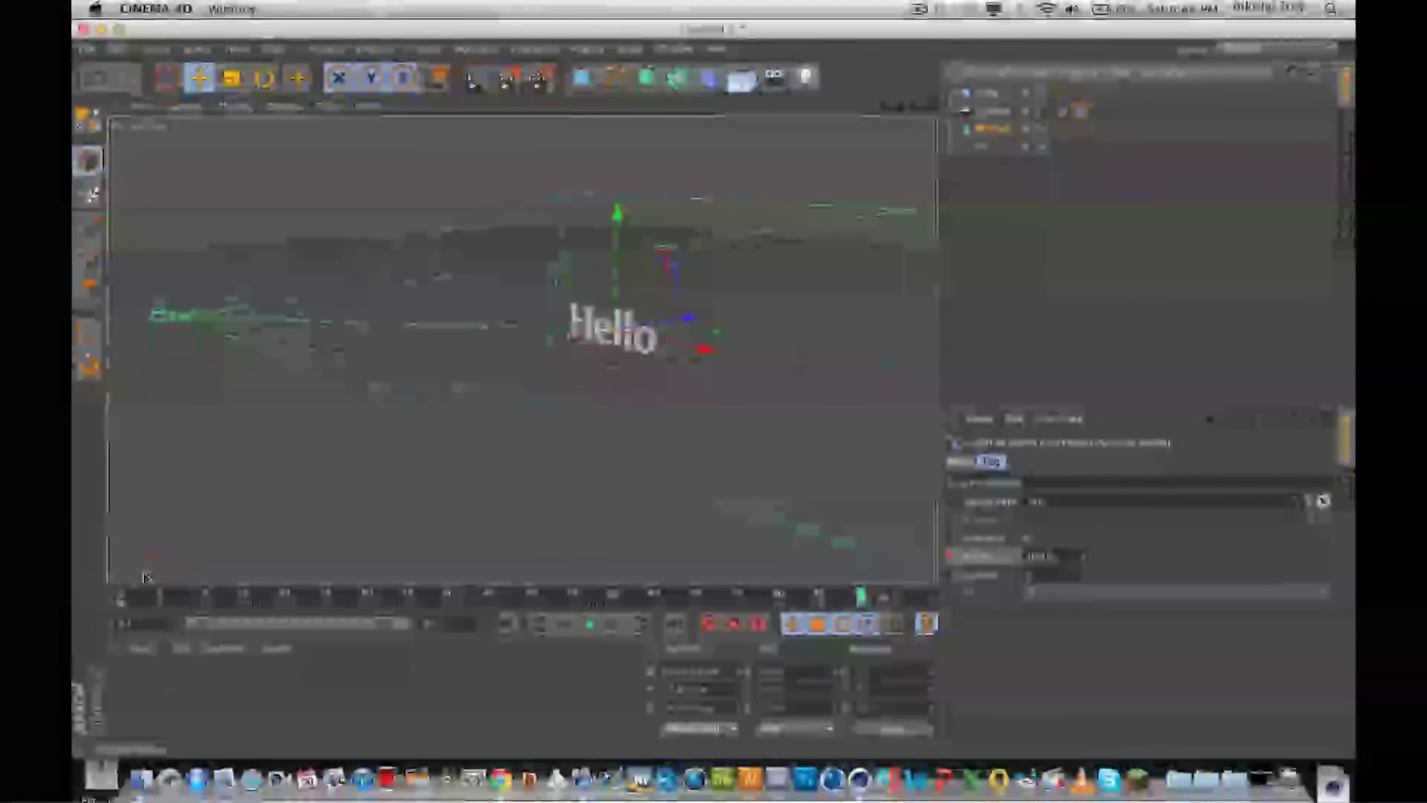
pyautogui.moveTo(858, 599); pyautogui.dragTo(260, 614)
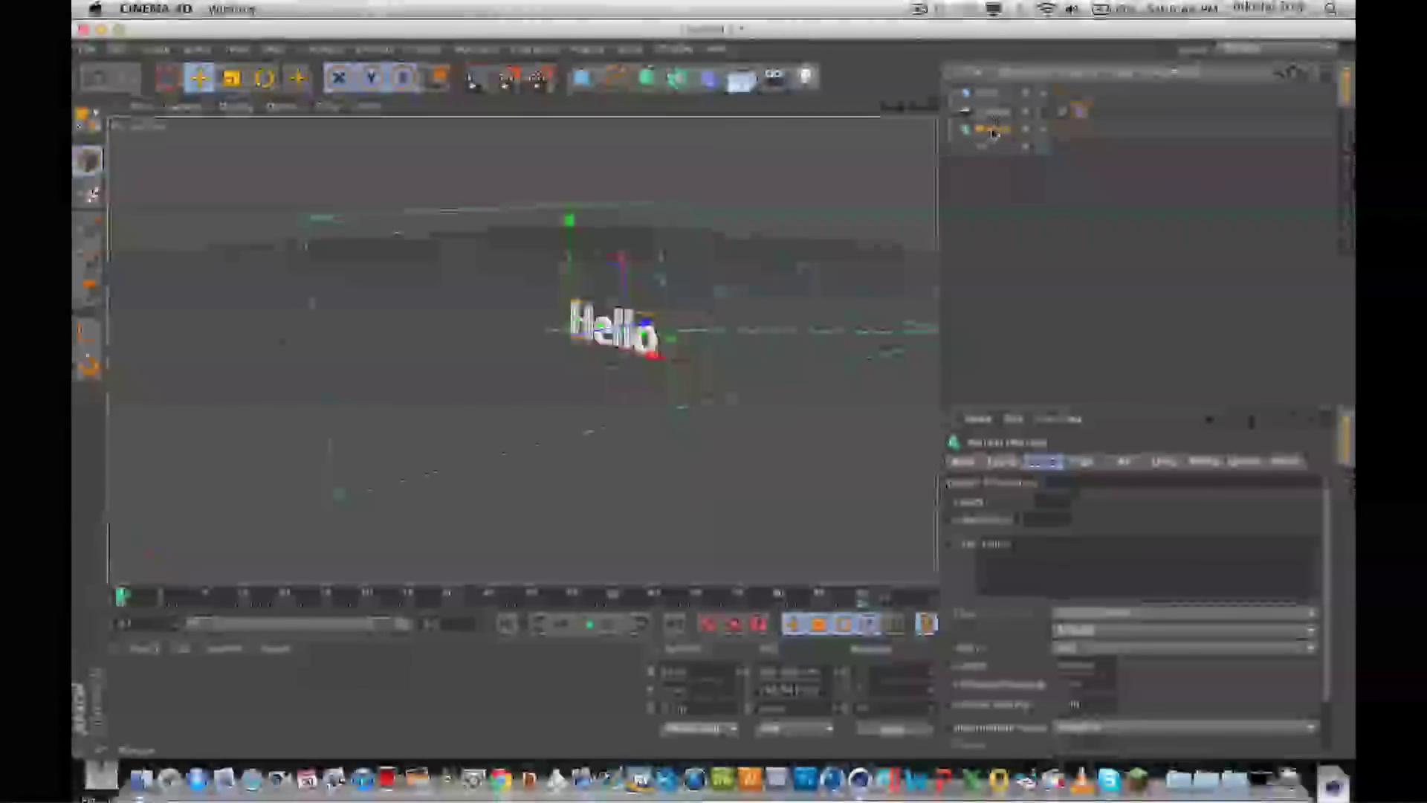
pyautogui.click(1086, 139)
pyautogui.click(991, 132)
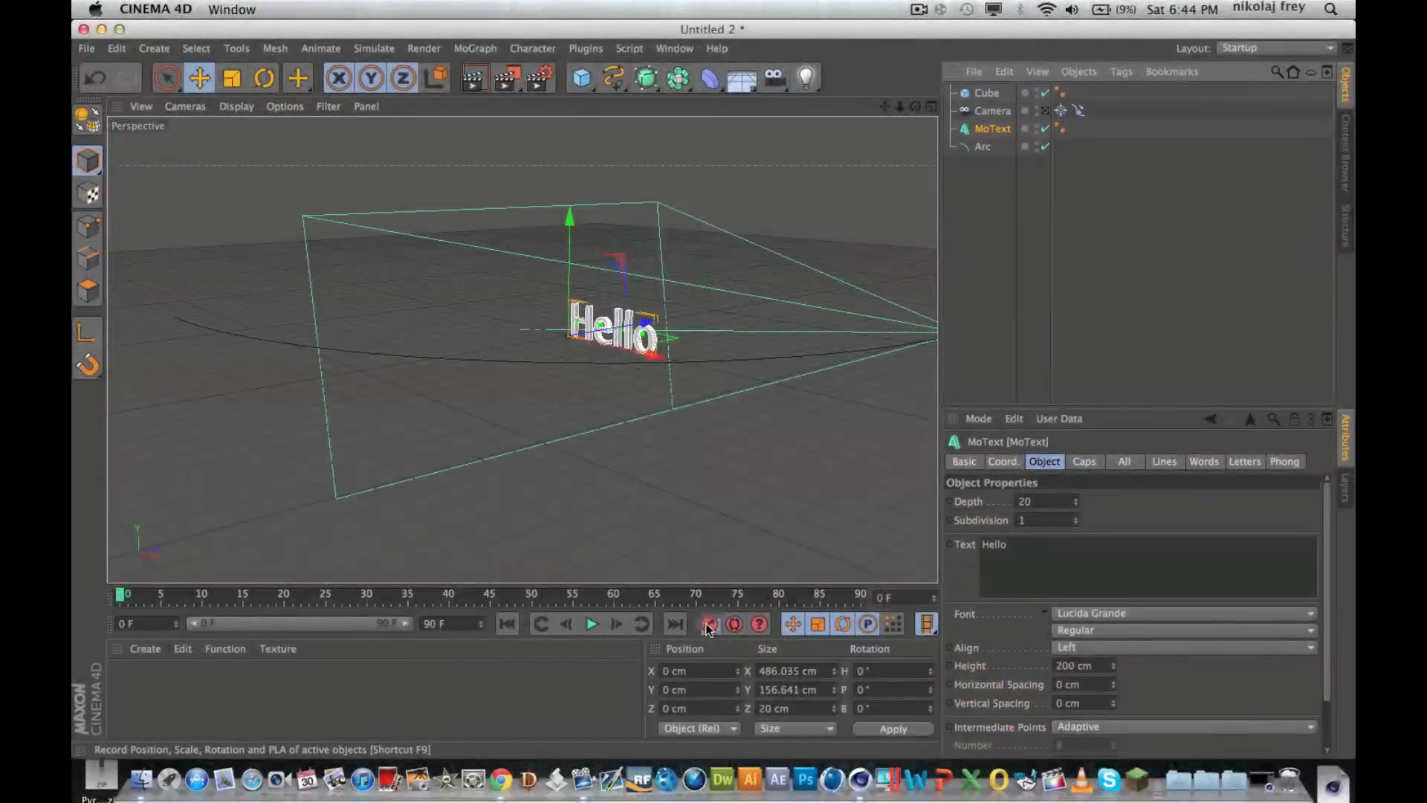
# - At frame 90, move the Hello text high above the ground, rotate it, and record a keyframe
pyautogui.click(862, 596)
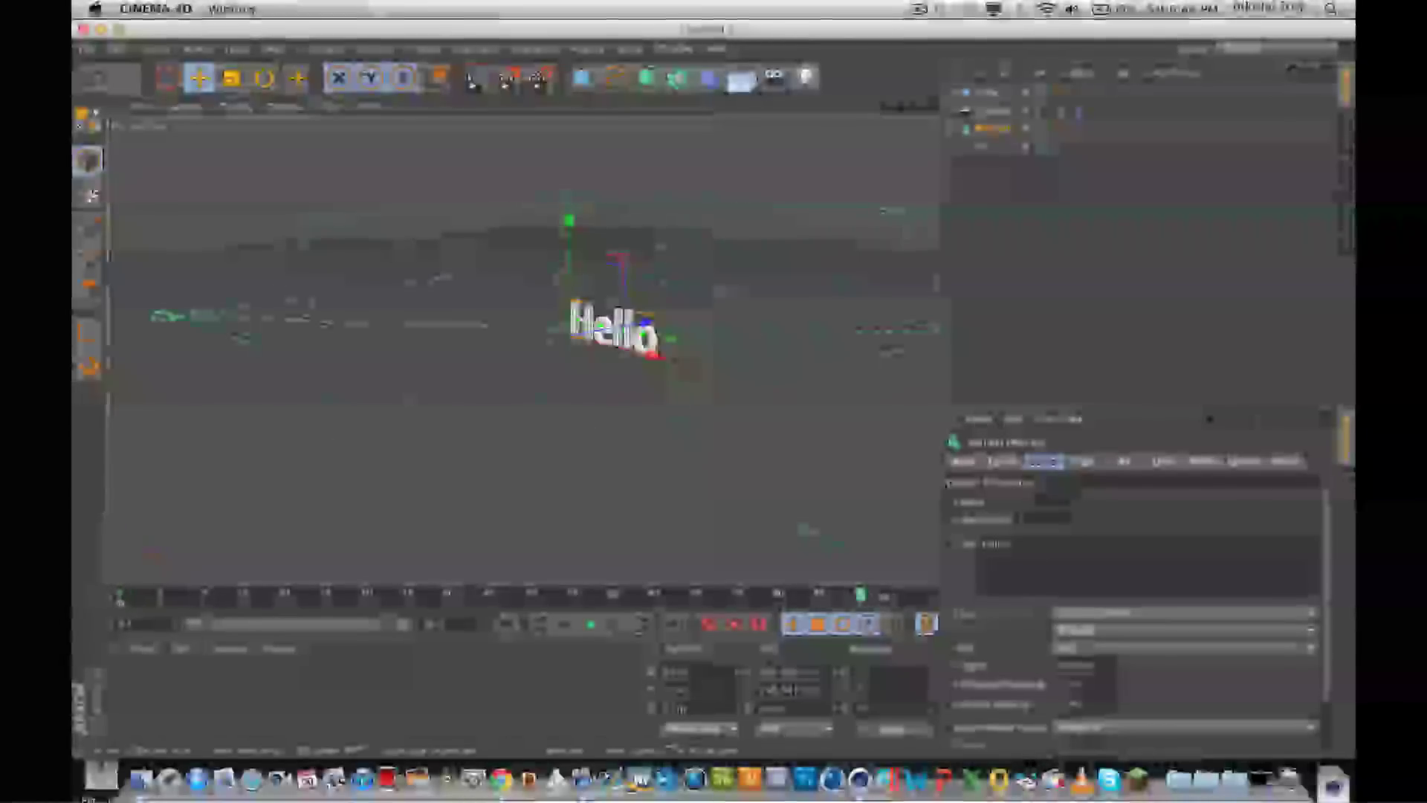
pyautogui.moveTo(569, 218); pyautogui.dragTo(568, 11)
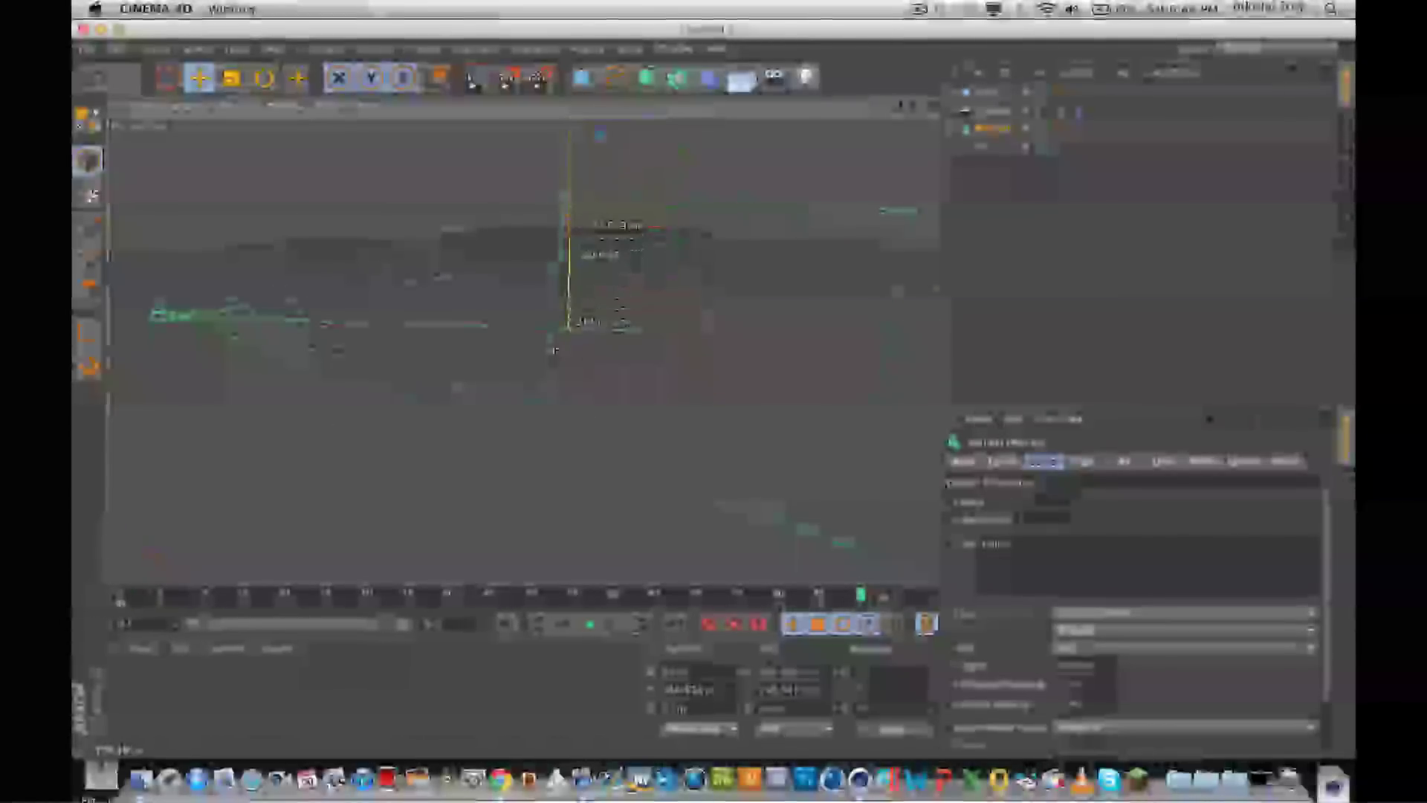
pyautogui.press('r')
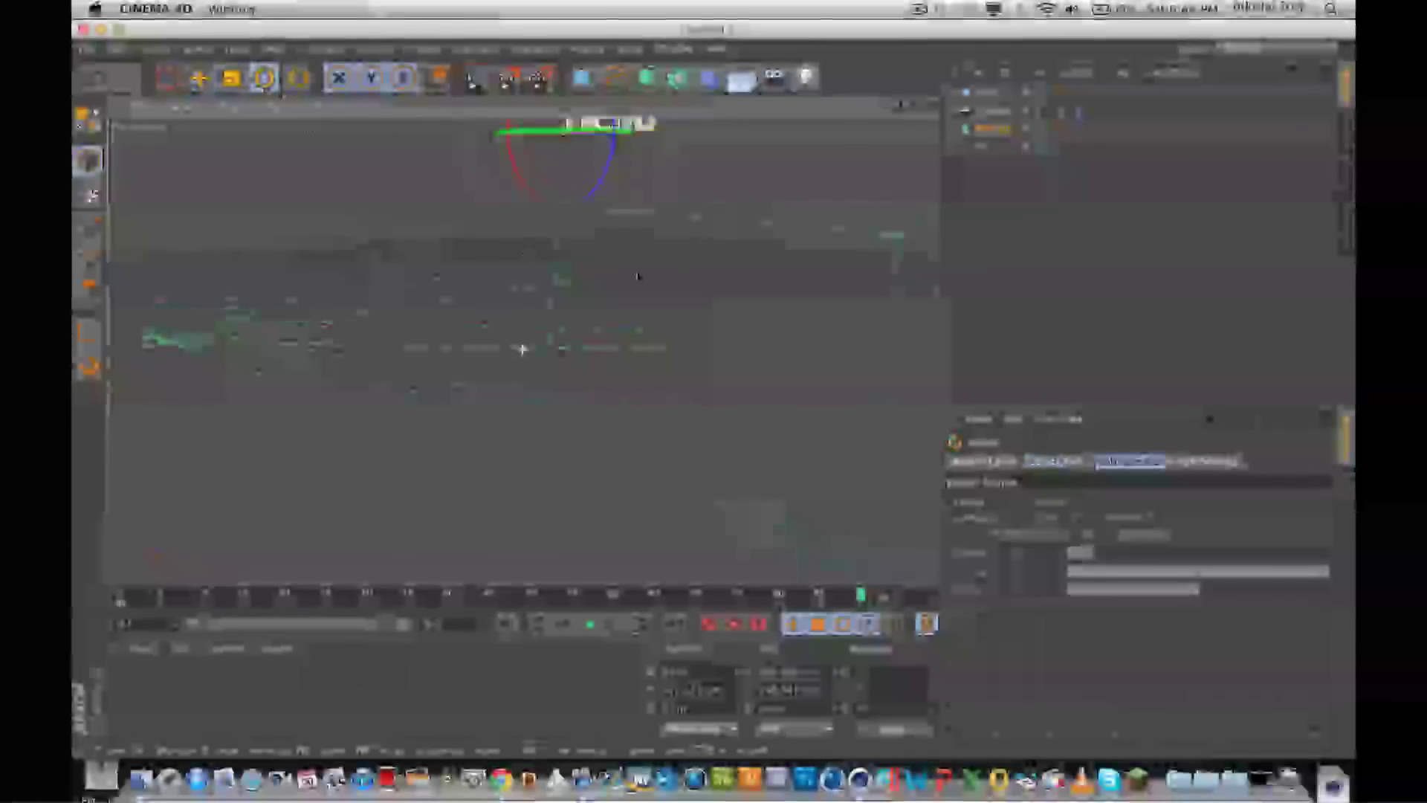
pyautogui.moveTo(468, 383); pyautogui.dragTo(686, 443)
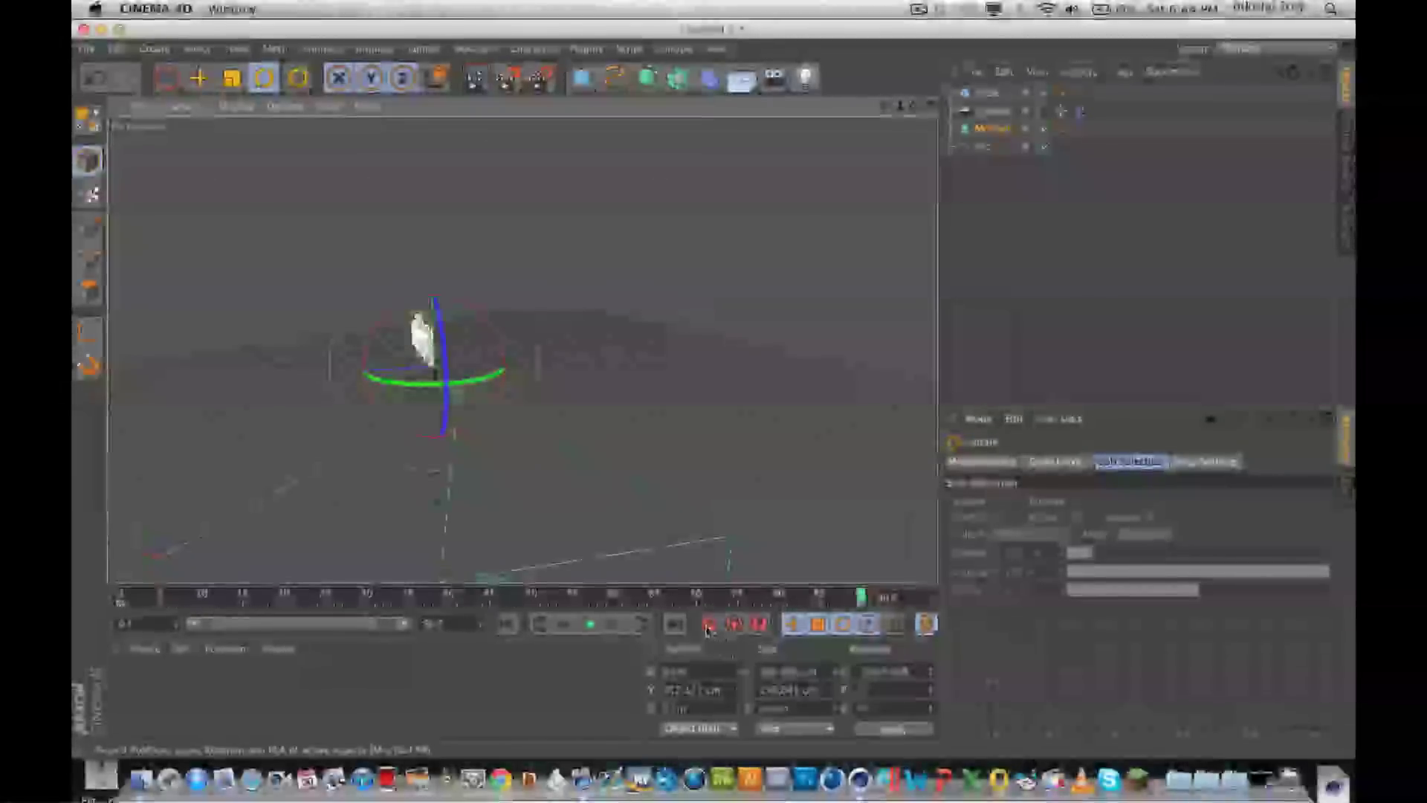
pyautogui.click(554, 537)
# - Look through the camera, play the animation to review the moving text, and return to the start
pyautogui.keyDown('alt'); pyautogui.moveTo(622, 482); pyautogui.dragTo(636, 368); pyautogui.keyUp('alt')
pyautogui.click(1043, 111)
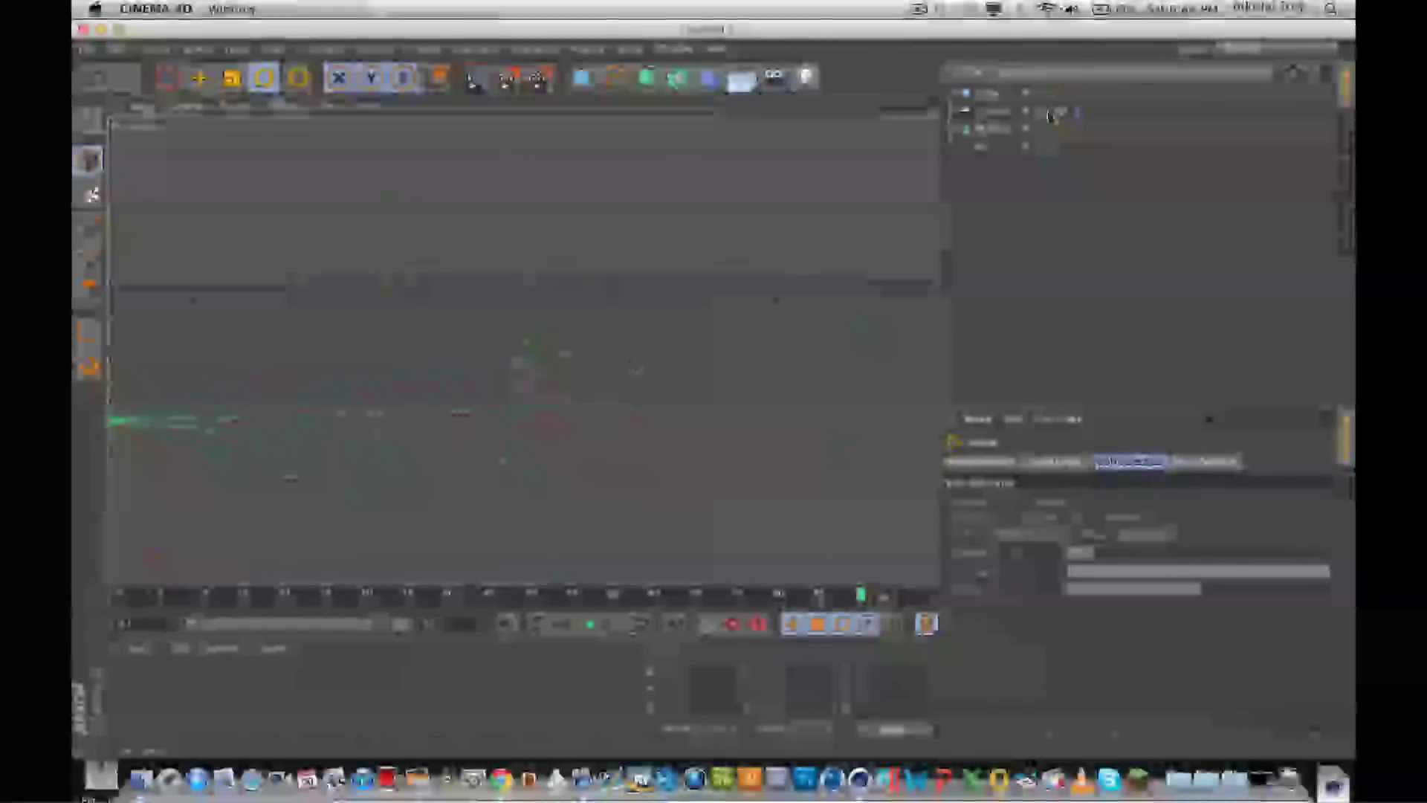
pyautogui.click(589, 625)
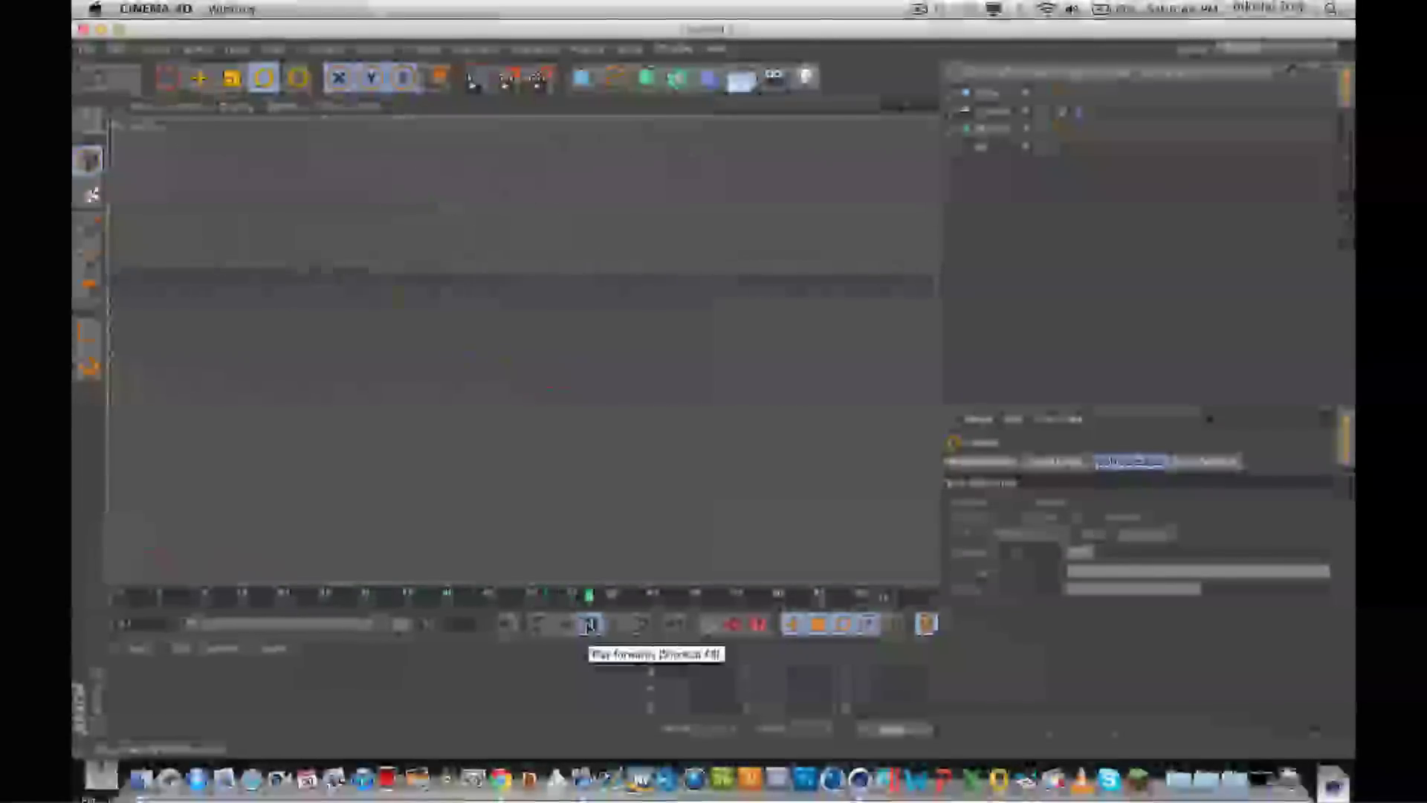
pyautogui.click(508, 625)
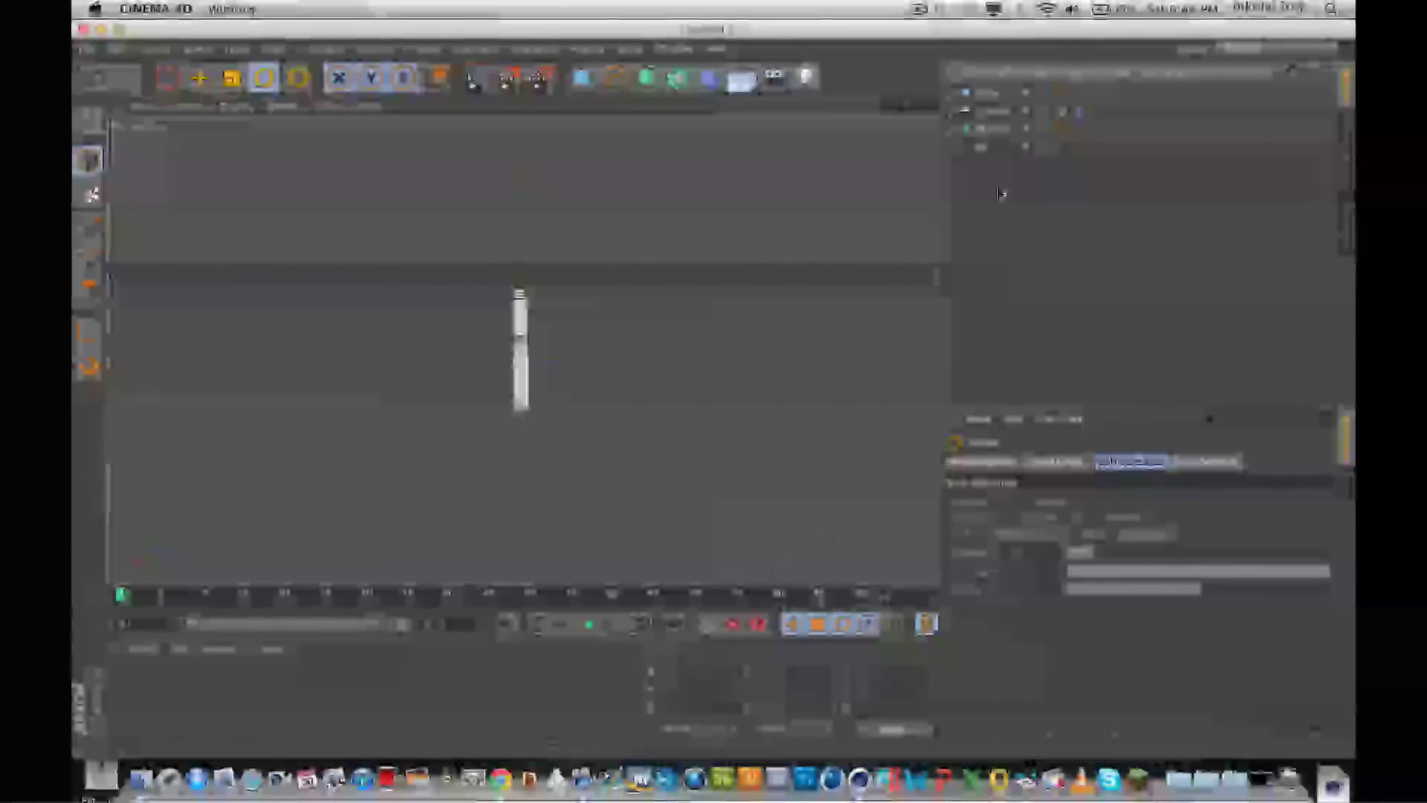
# - Replace the Arc with a Helix spline and set the helix's pitch rotation to 90°
pyautogui.click(987, 113)
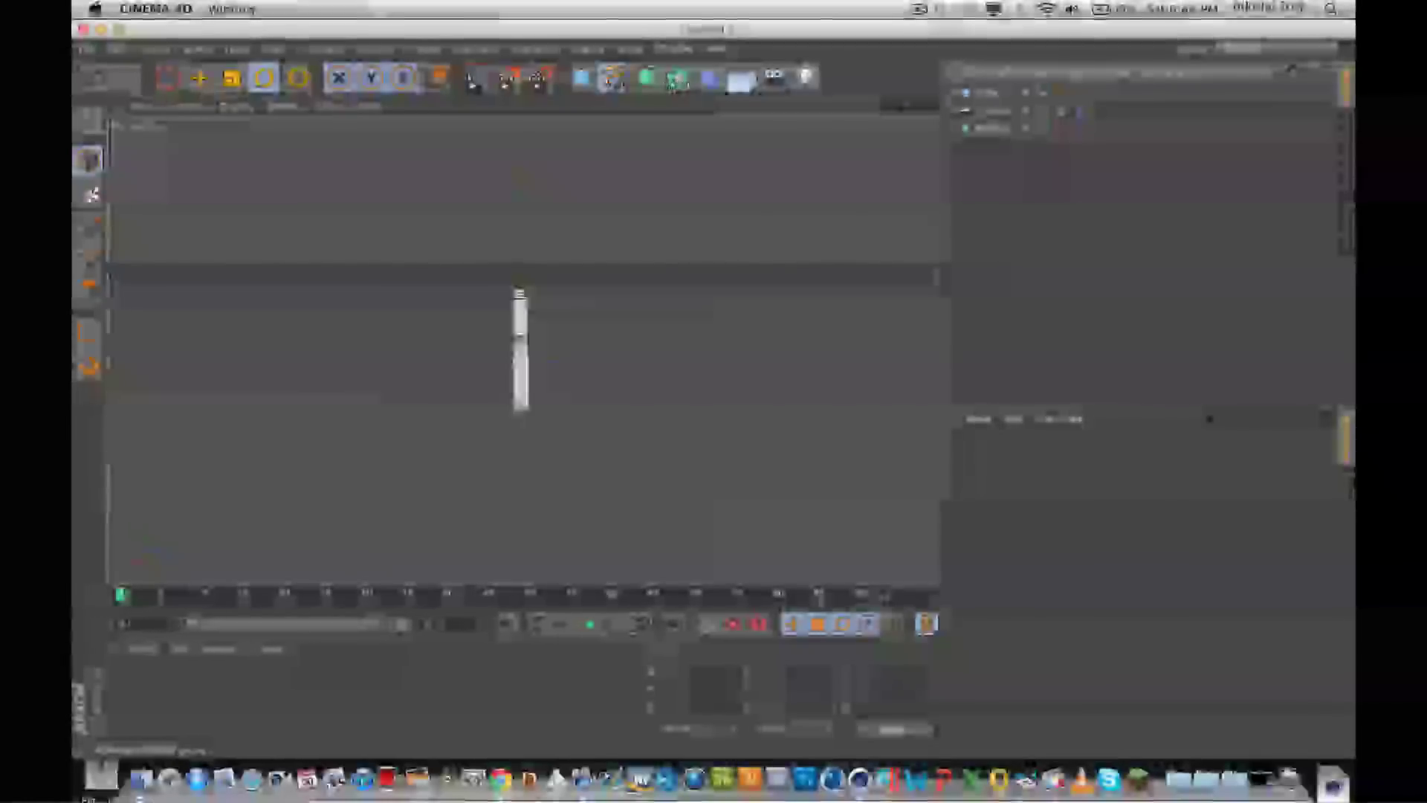
pyautogui.click(614, 79)
pyautogui.click(872, 162)
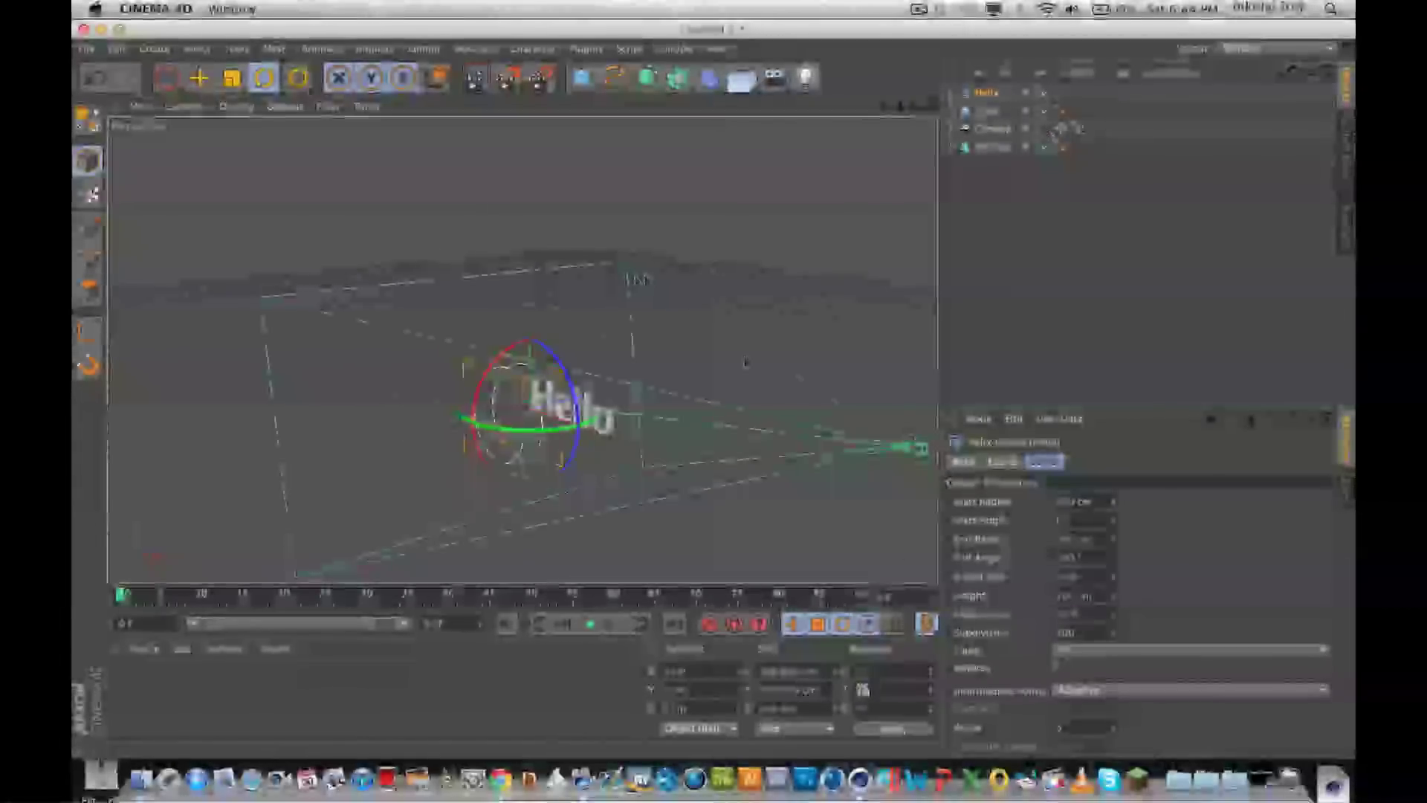
pyautogui.write('90')
pyautogui.press('Return')
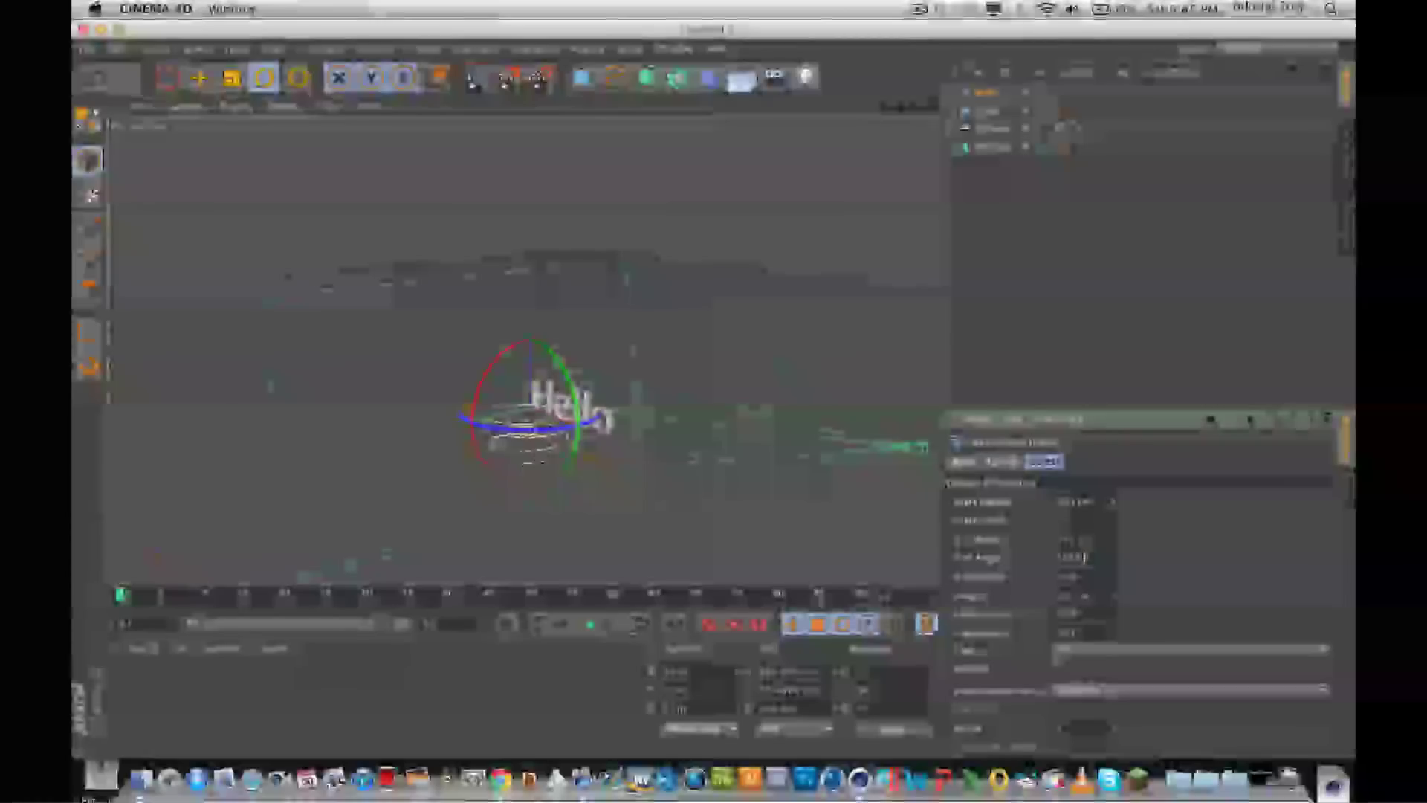
# - Increase the helix's height and scale it up wide enough to surround the text, raising it along the vertical axis
pyautogui.click(1079, 576)
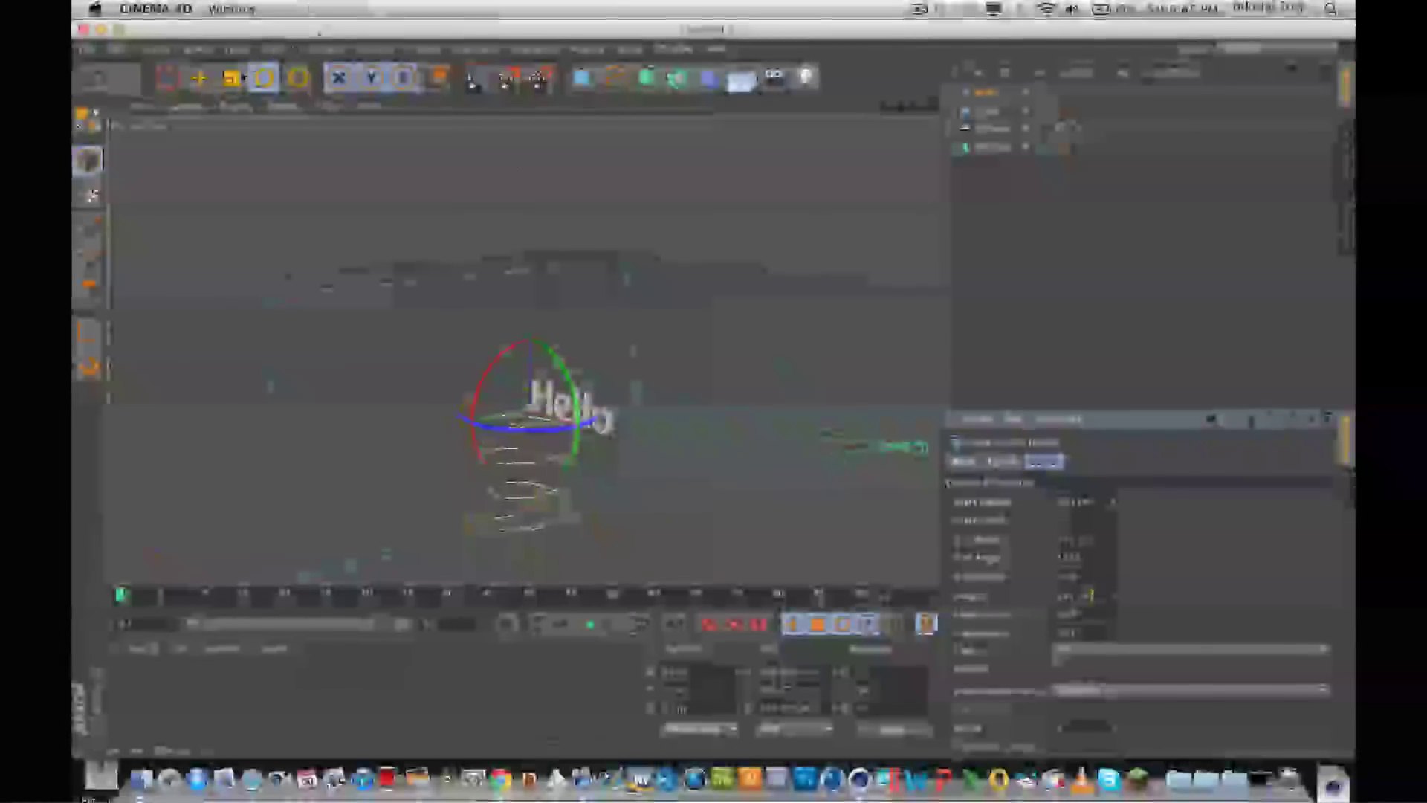
pyautogui.press('t')
pyautogui.moveTo(706, 492); pyautogui.dragTo(929, 484)
pyautogui.press('e')
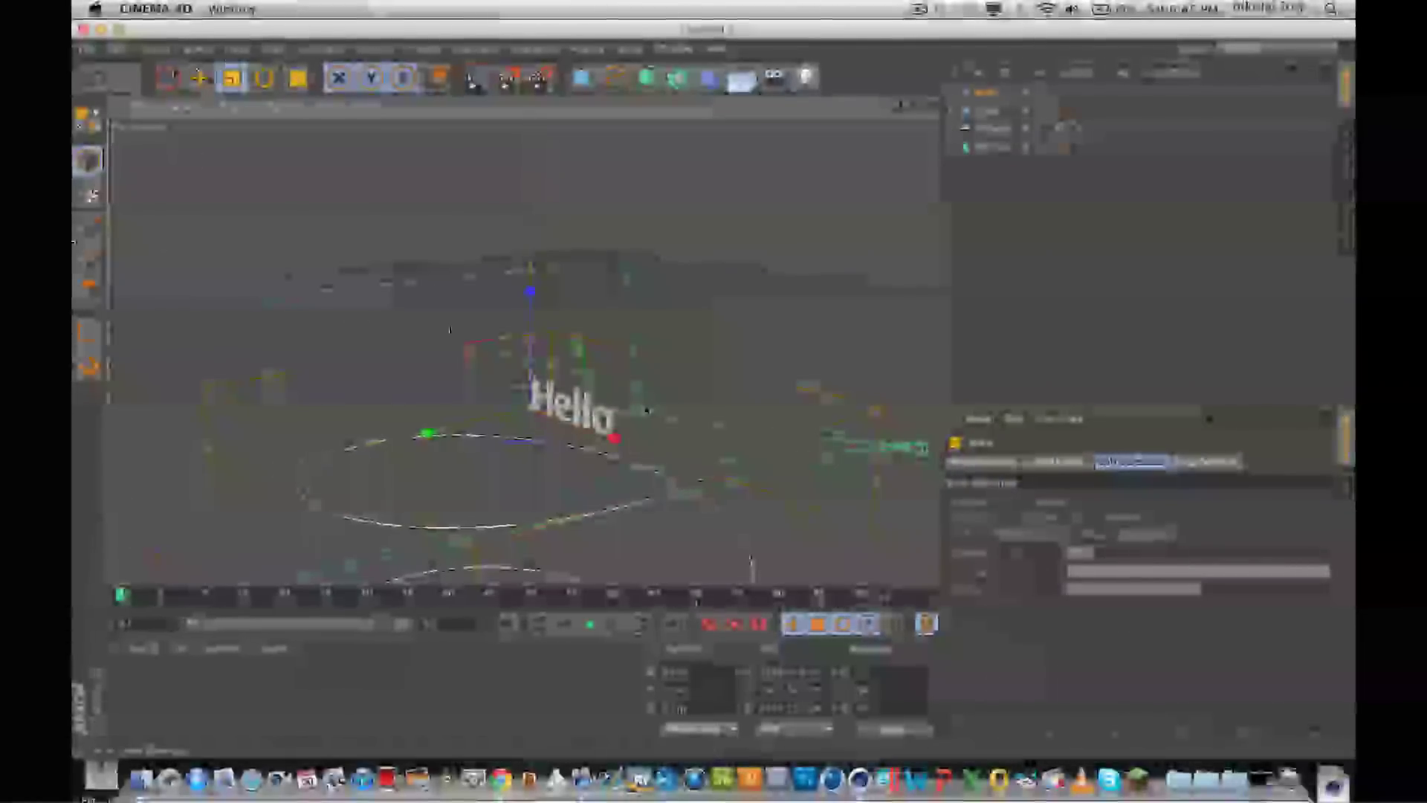
pyautogui.moveTo(530, 296); pyautogui.dragTo(530, 16)
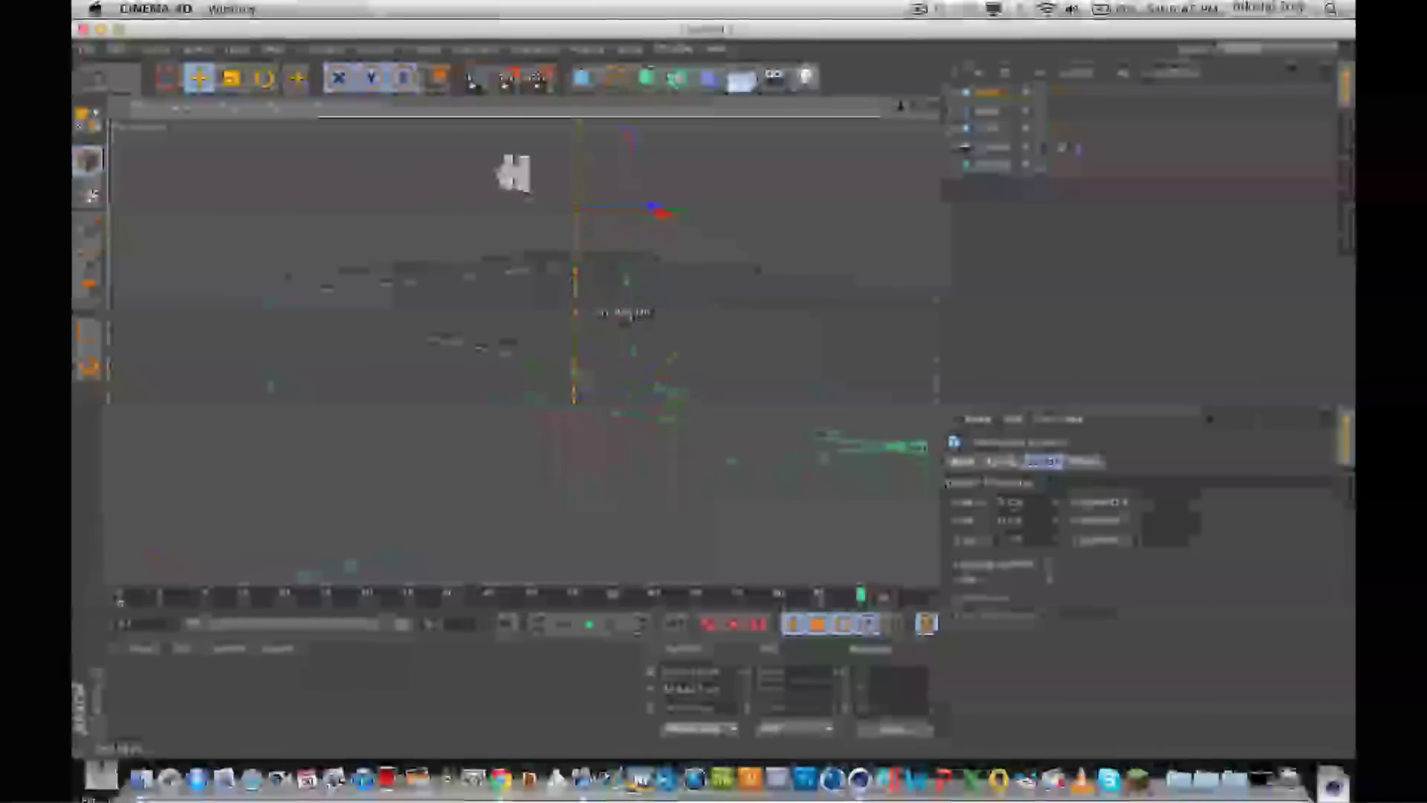
# - Move the second zero-size cube to the centre of the raised Hello text at frame 90
pyautogui.moveTo(578, 143); pyautogui.dragTo(578, 135)
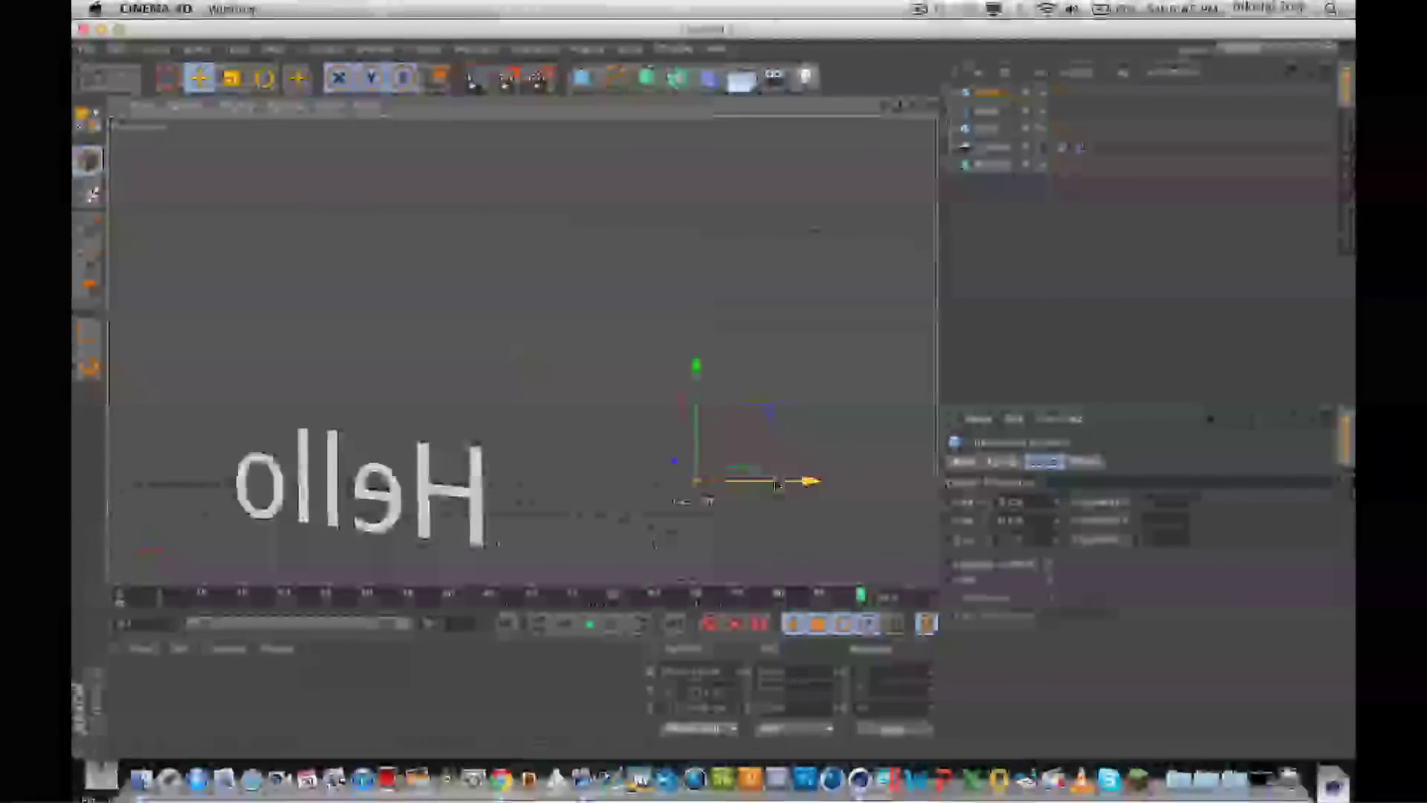
pyautogui.moveTo(777, 485); pyautogui.dragTo(439, 487)
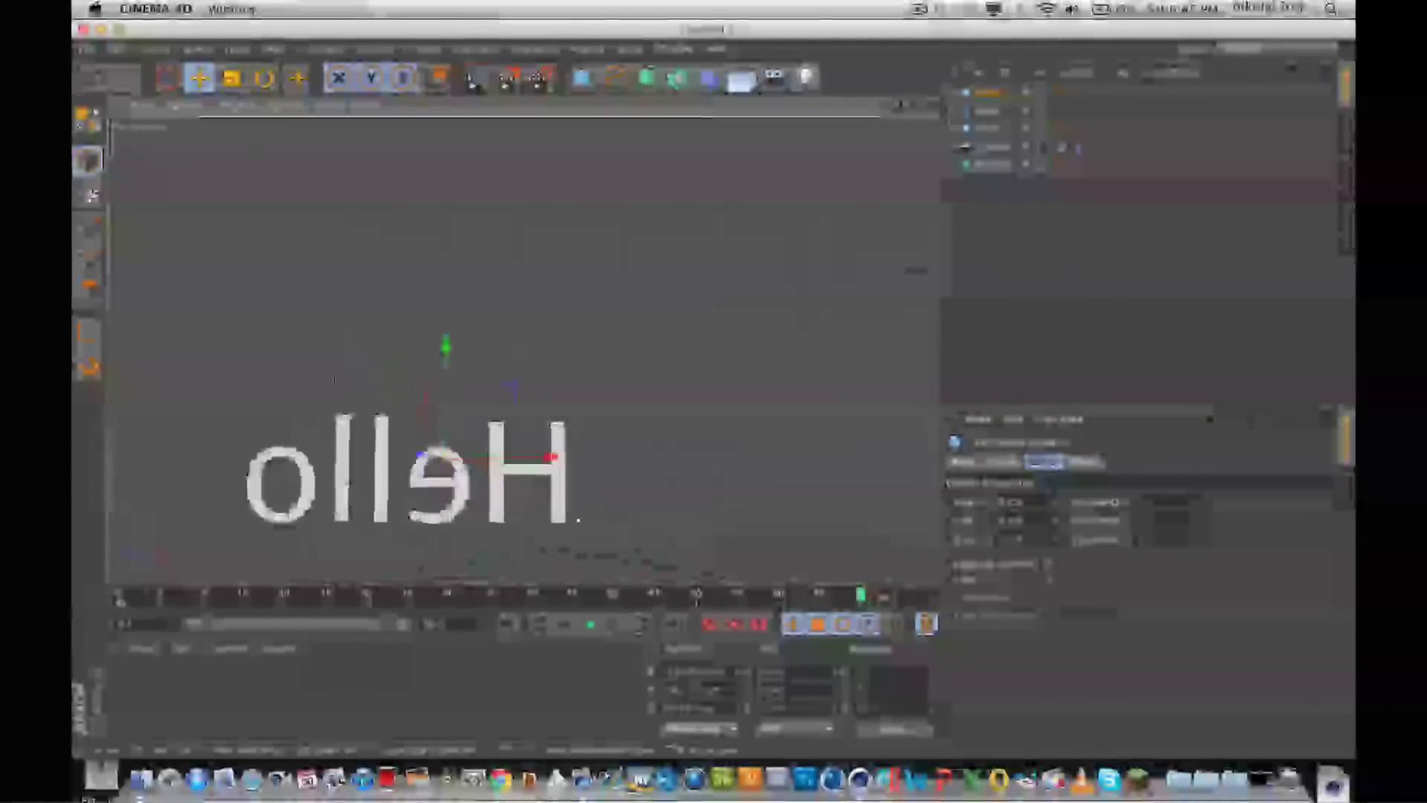
pyautogui.moveTo(446, 347); pyautogui.dragTo(446, 369)
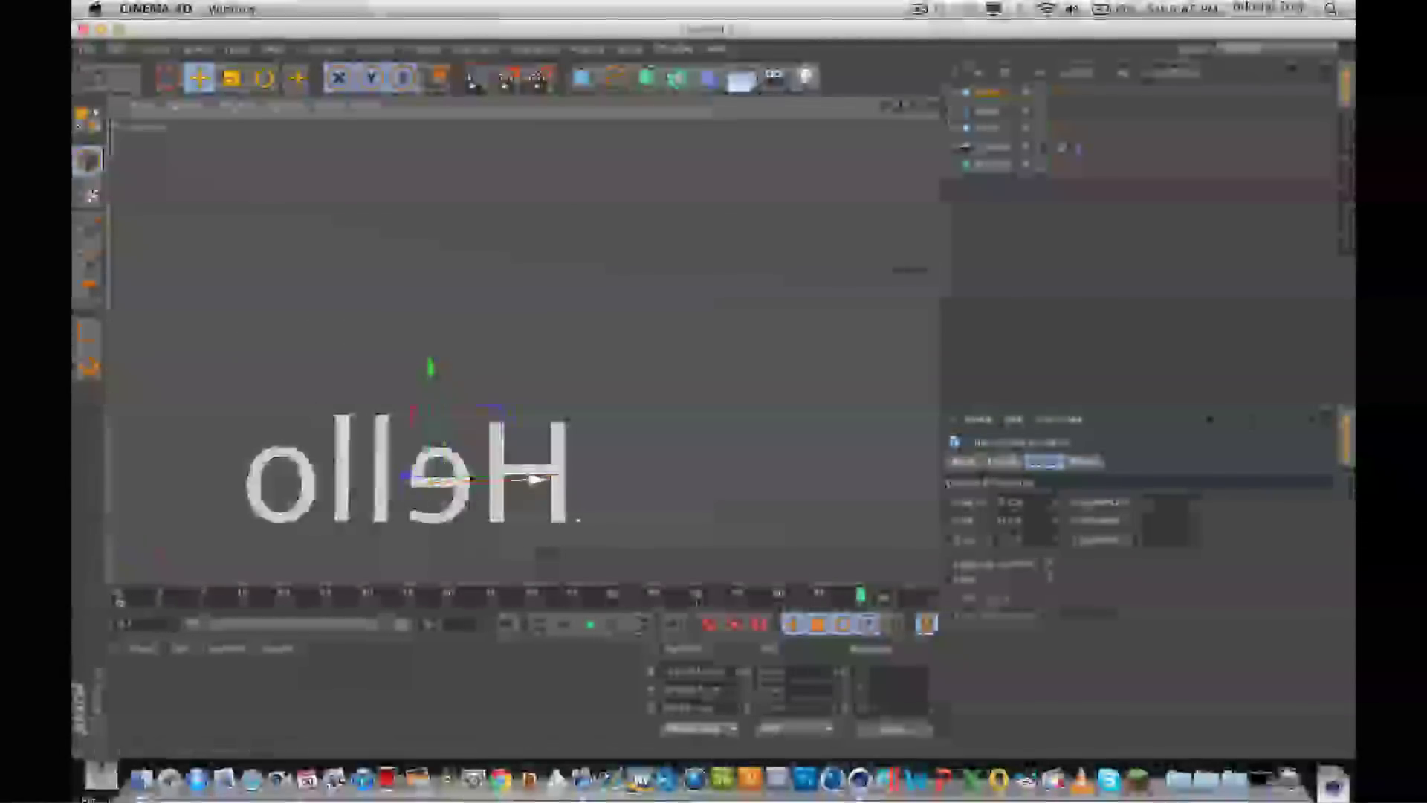
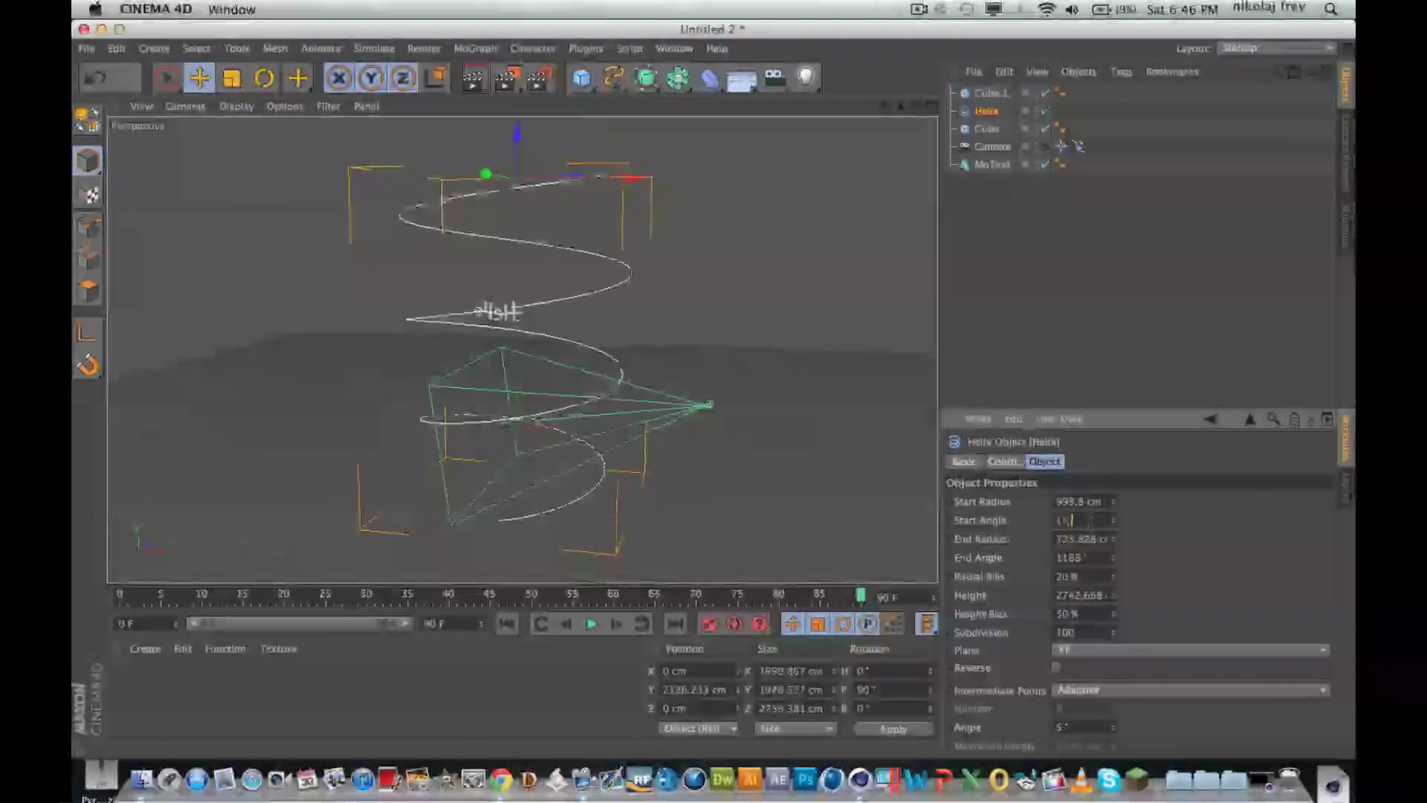
# - Set the helix's start angle to 303° and scale it down to a start radius of about 742 cm
pyautogui.scroll(20, 1090, 523)
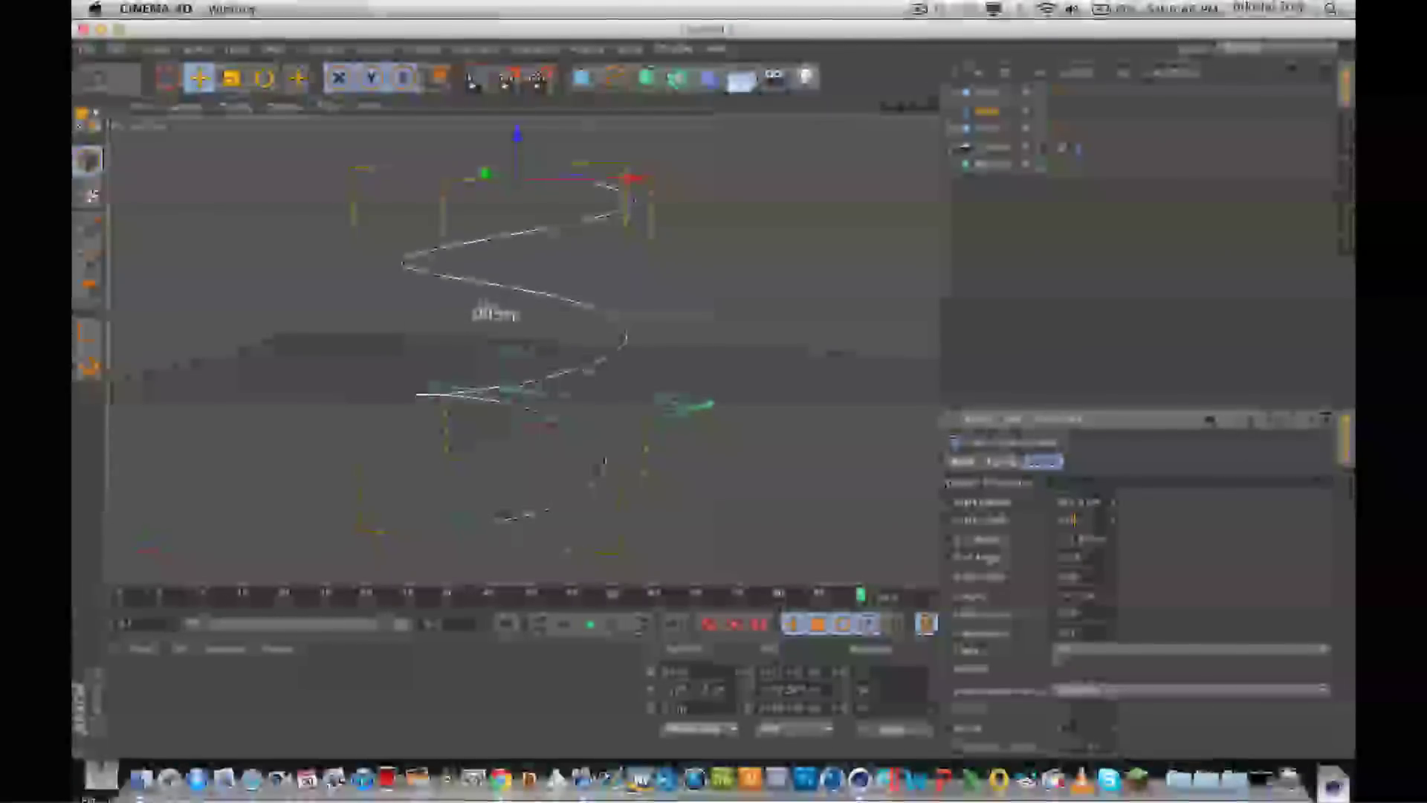
pyautogui.click(233, 78)
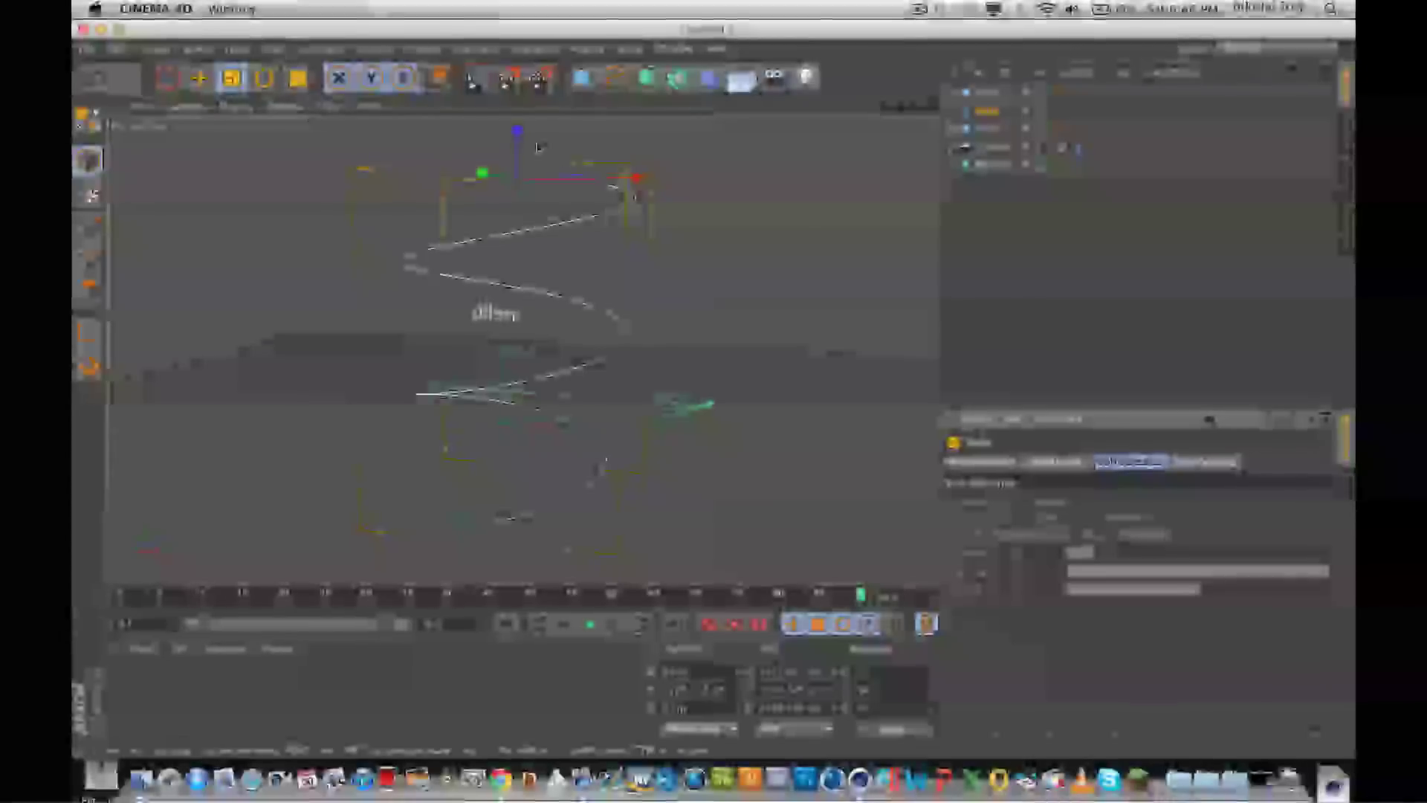
pyautogui.moveTo(517, 131); pyautogui.dragTo(518, 215)
pyautogui.click(200, 80)
pyautogui.click(986, 113)
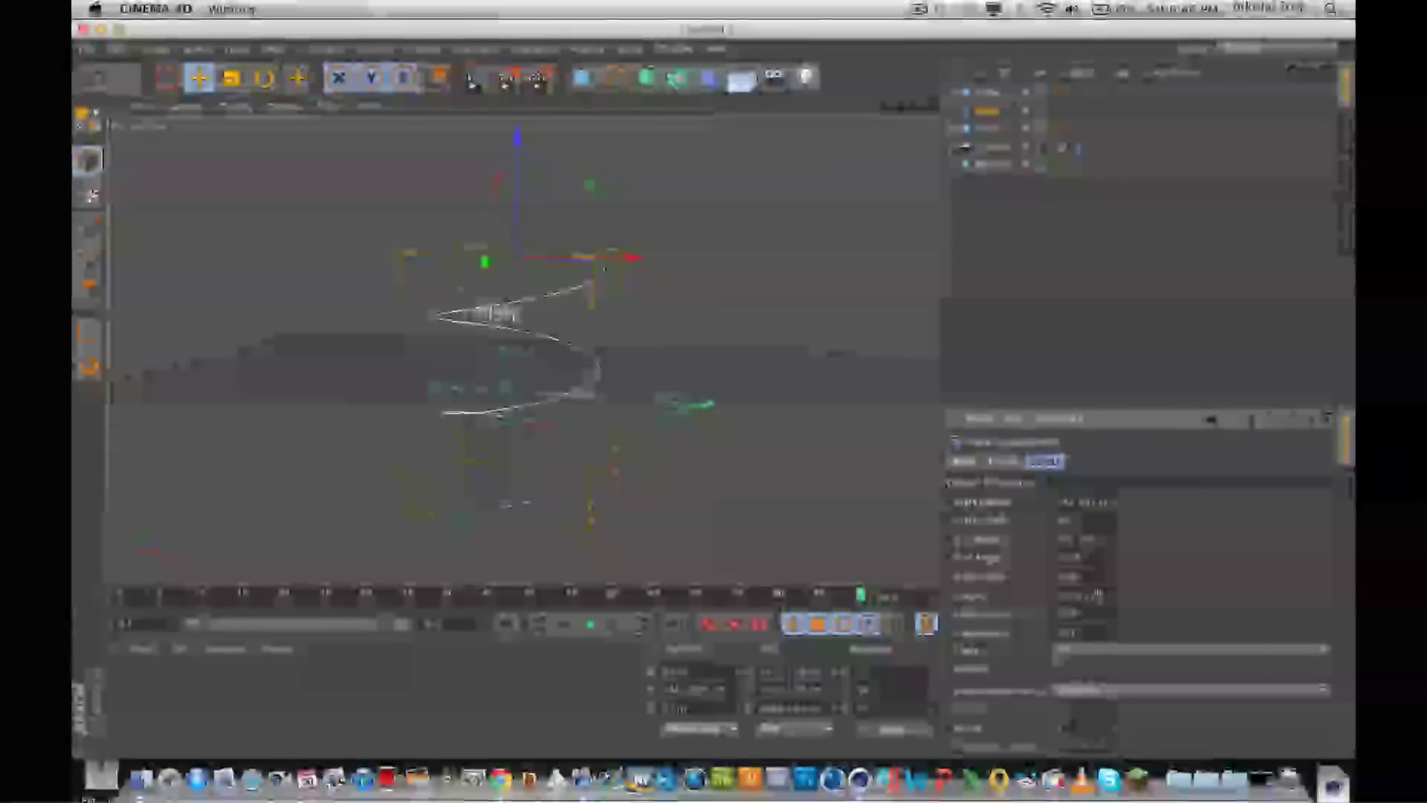
# - Set the helix's radial bias to 21% and height to about 1834 cm, and lower it to about 1295 cm in Y
pyautogui.moveTo(1100, 597); pyautogui.dragTo(1098, 595)
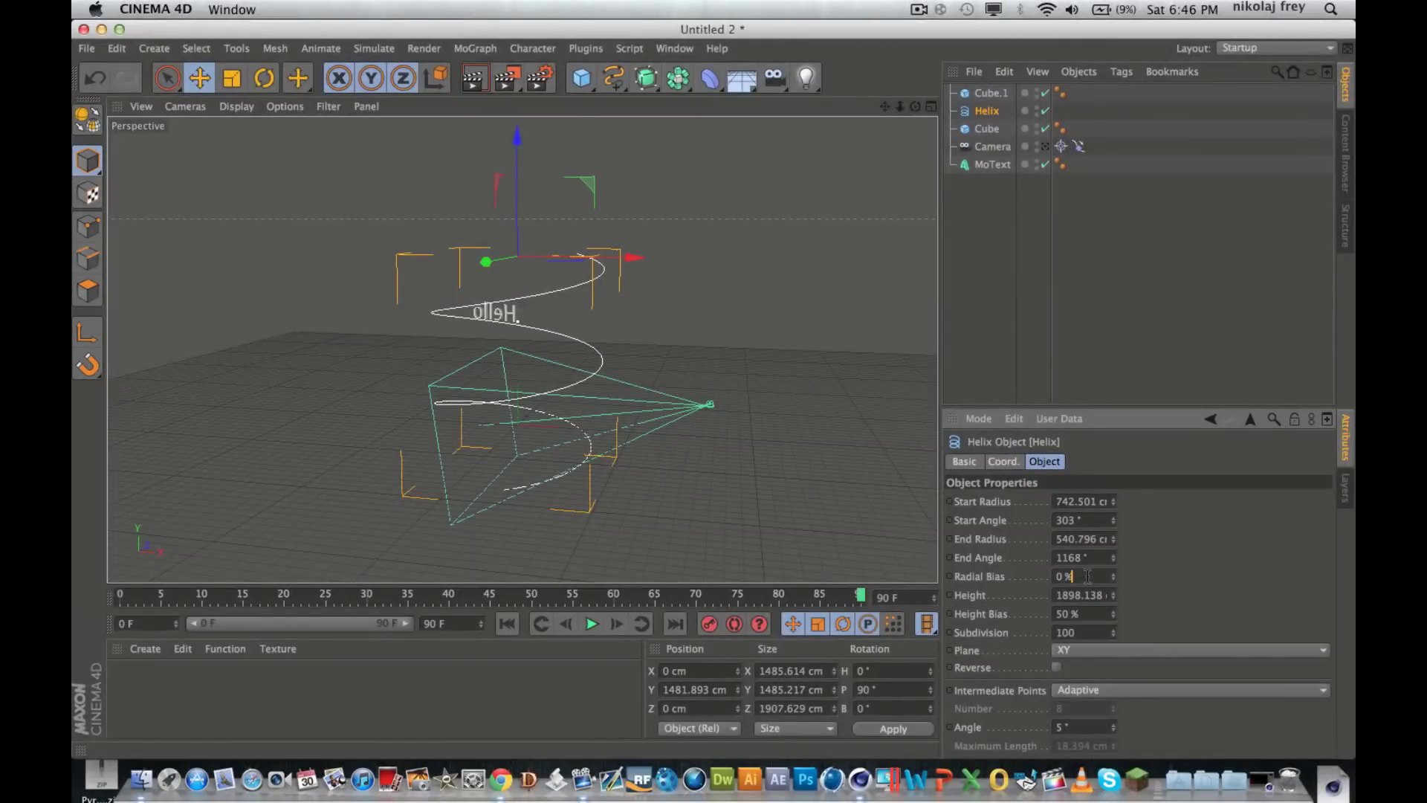
pyautogui.scroll(-20, 1089, 587)
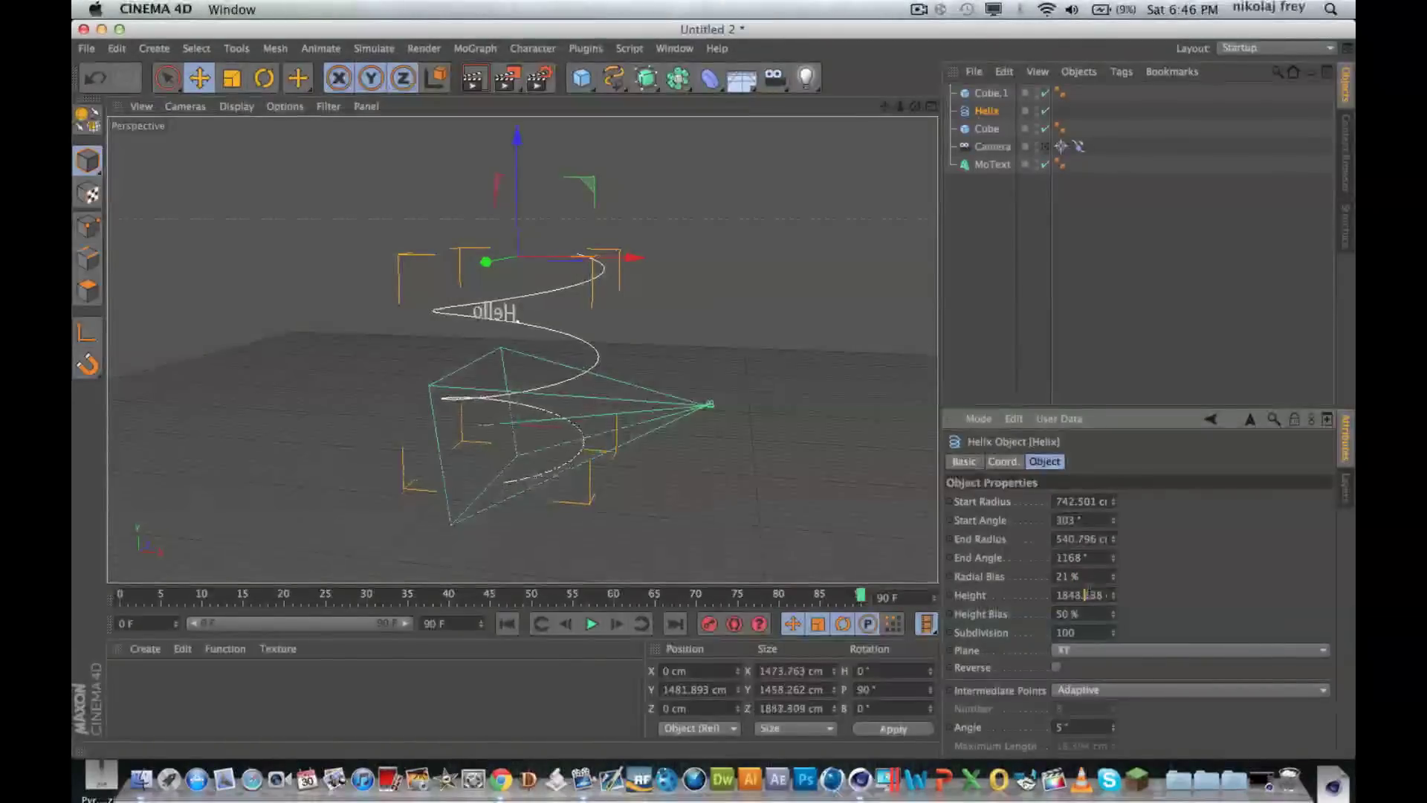
pyautogui.moveTo(515, 143); pyautogui.dragTo(518, 165)
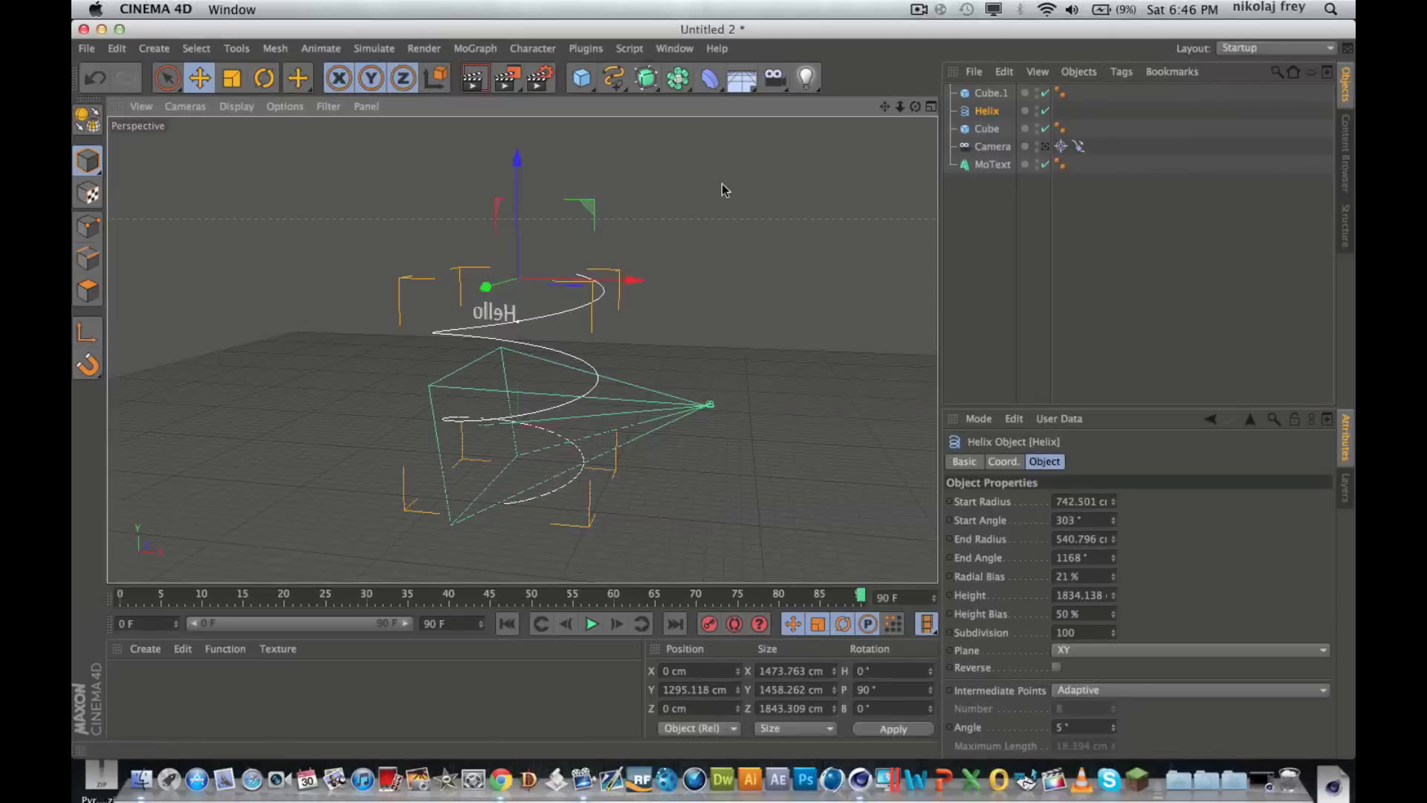
# - Assign the Helix as the spline path of the camera's Align to Spline tag and return to frame 0
pyautogui.click(1078, 148)
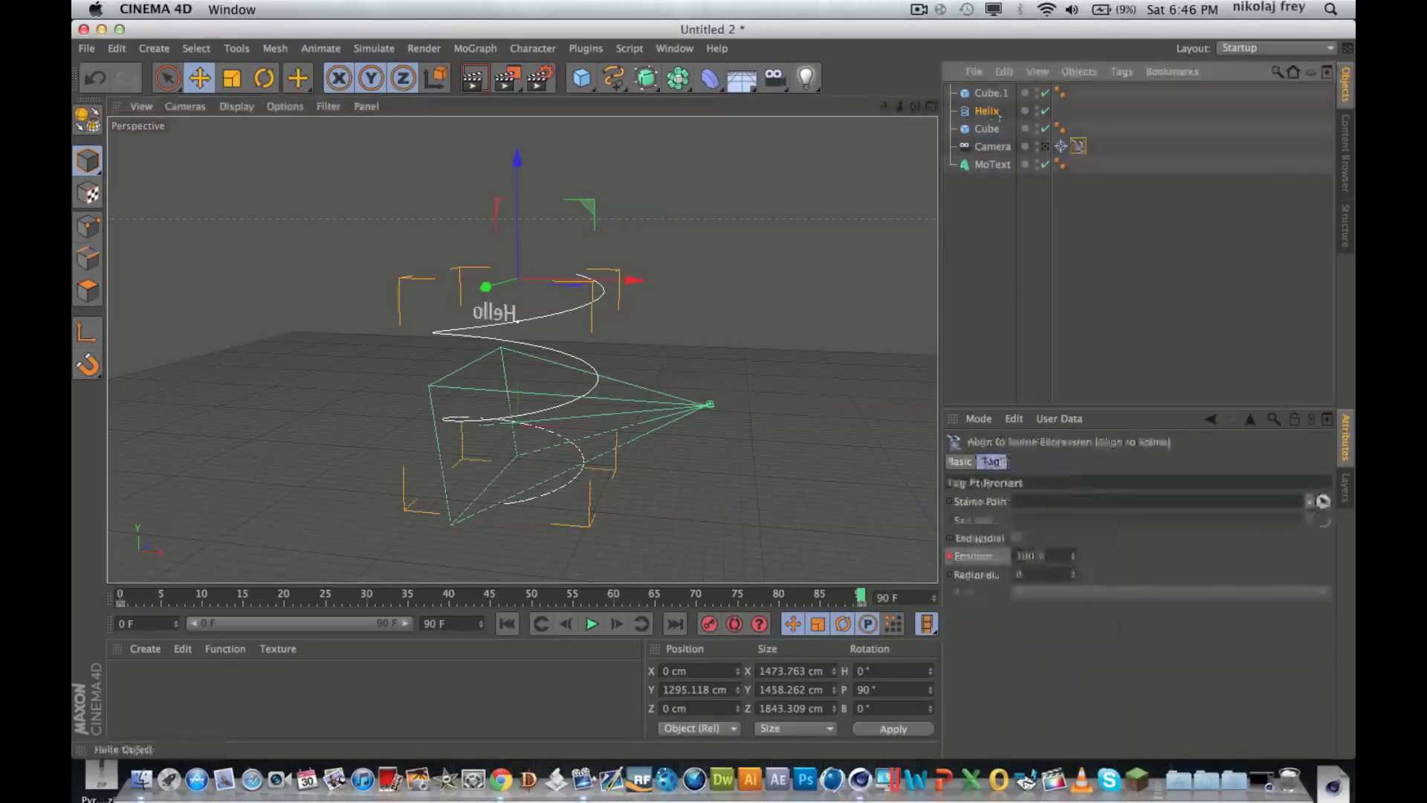
pyautogui.moveTo(1028, 503); pyautogui.dragTo(1028, 500)
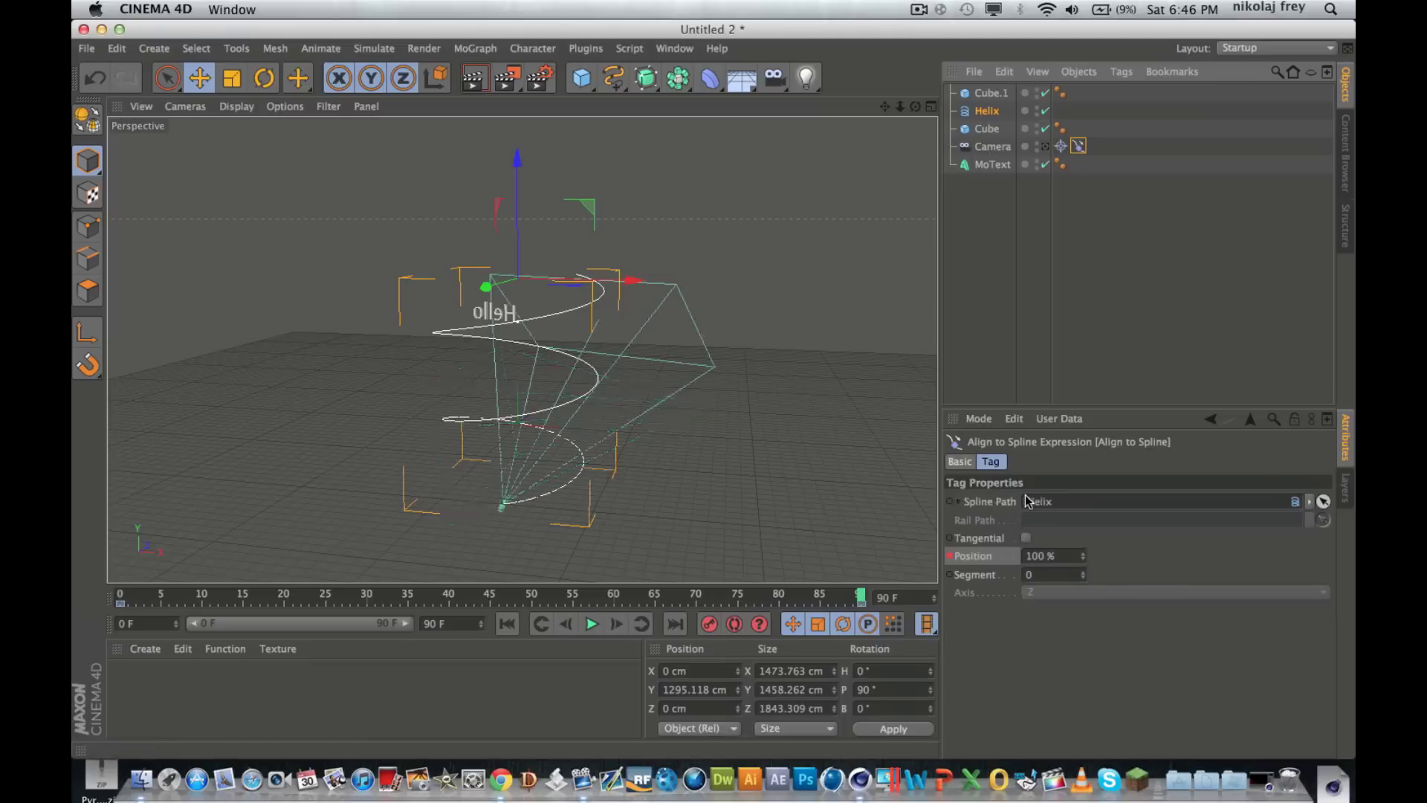
pyautogui.click(514, 624)
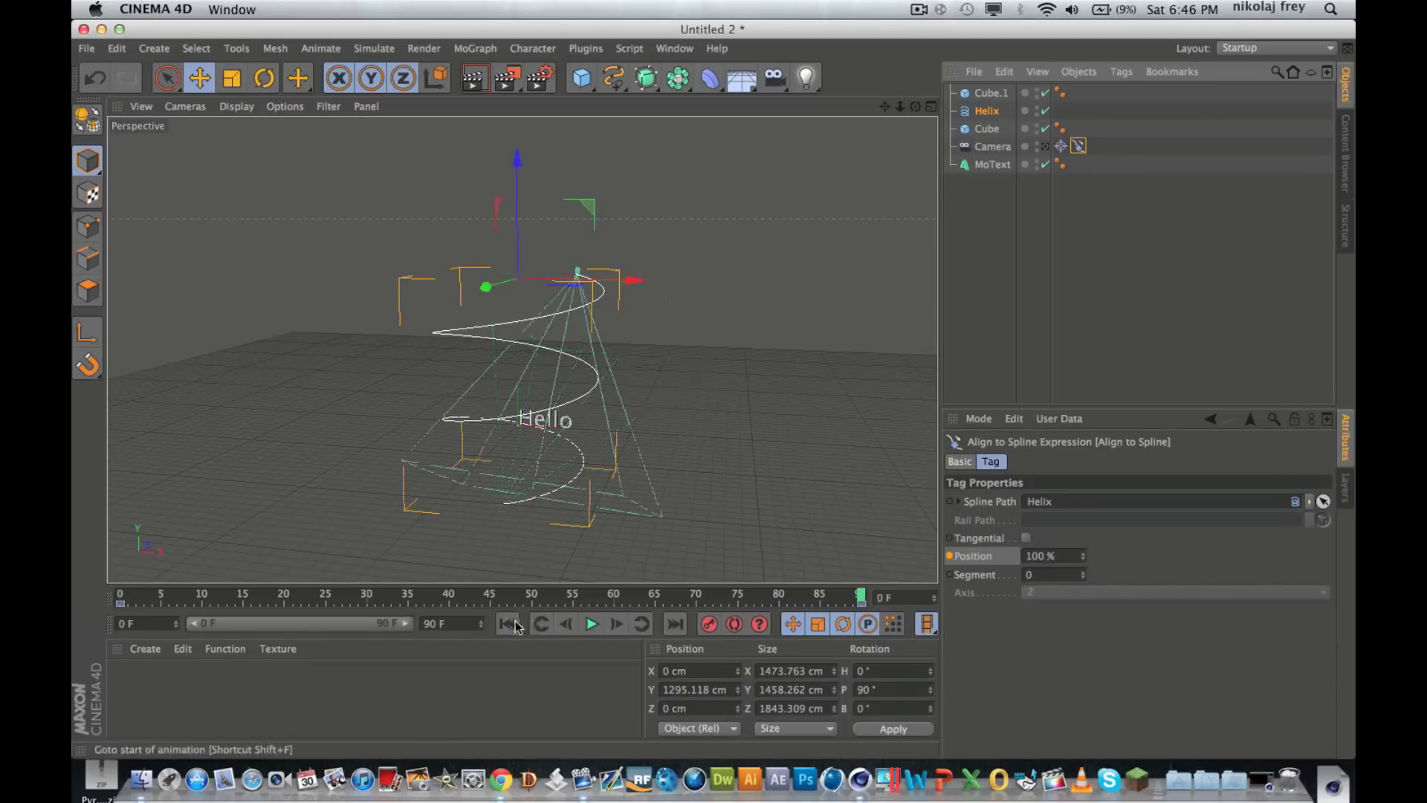
# - Keyframe the Align to Spline tag's position at 100% on frame 0, checking the camera's Target tag as well
pyautogui.click(988, 111)
pyautogui.click(1062, 146)
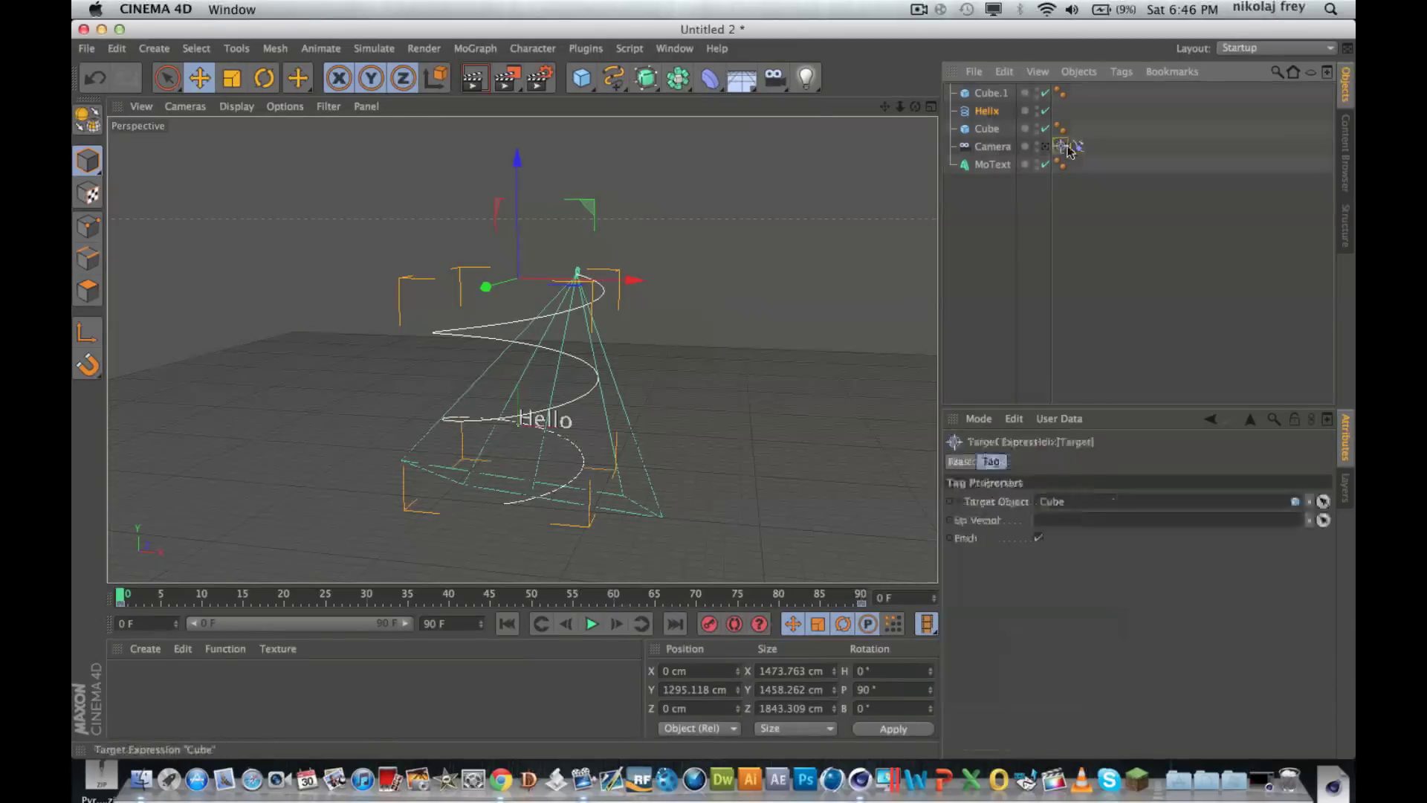
pyautogui.click(1078, 146)
pyautogui.click(1062, 146)
pyautogui.click(1079, 146)
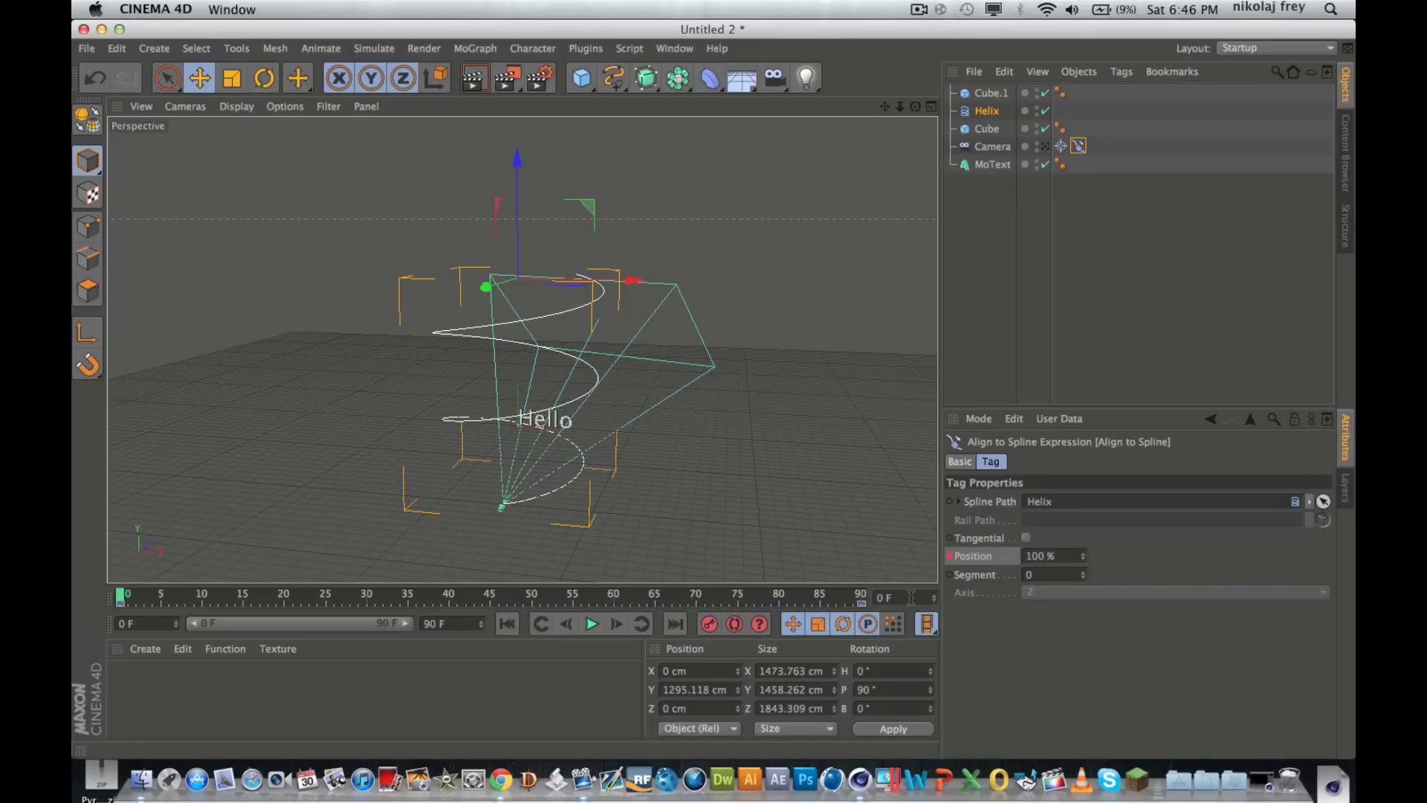
# - Check the camera's Target tag and Cube.1, and play the animation from the camera's view
pyautogui.click(1061, 145)
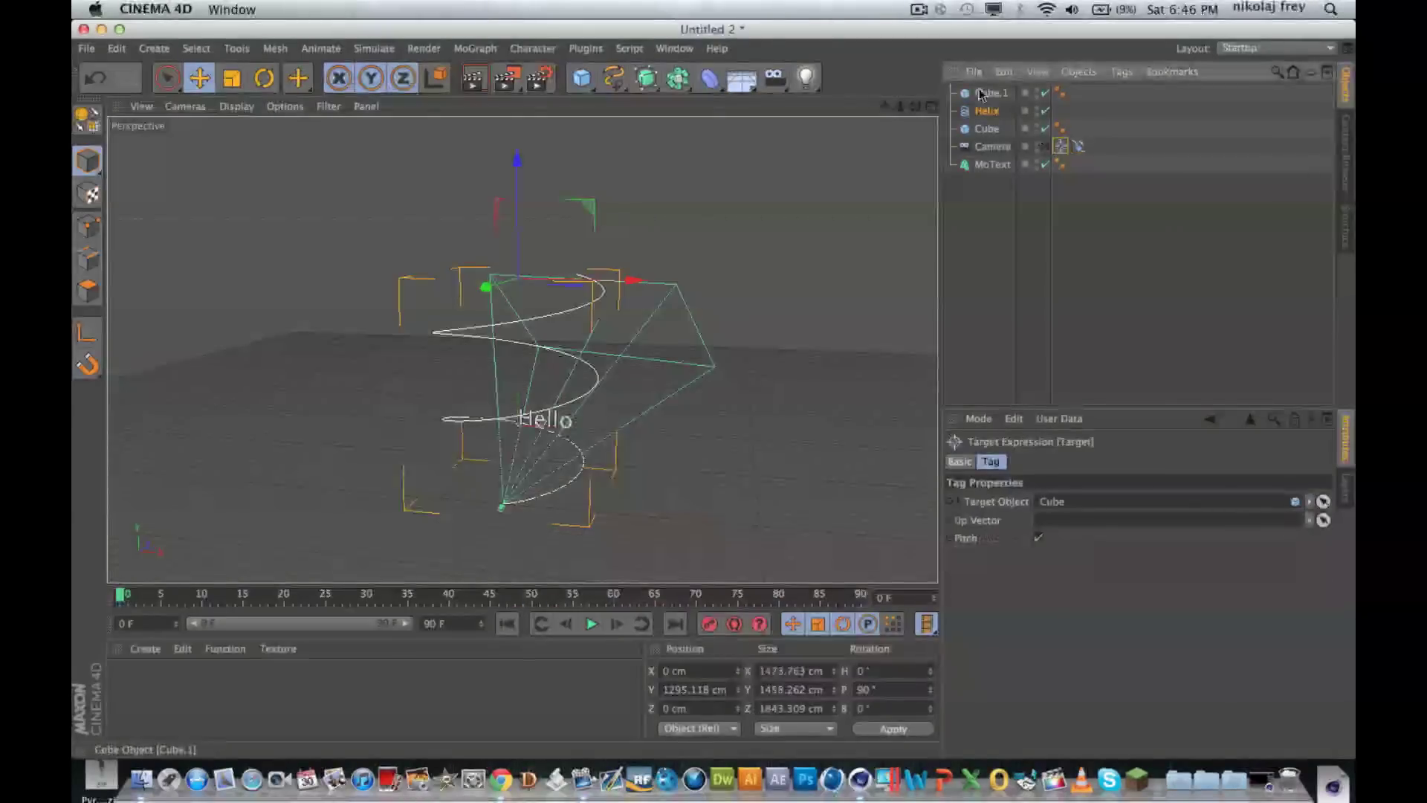
pyautogui.click(987, 95)
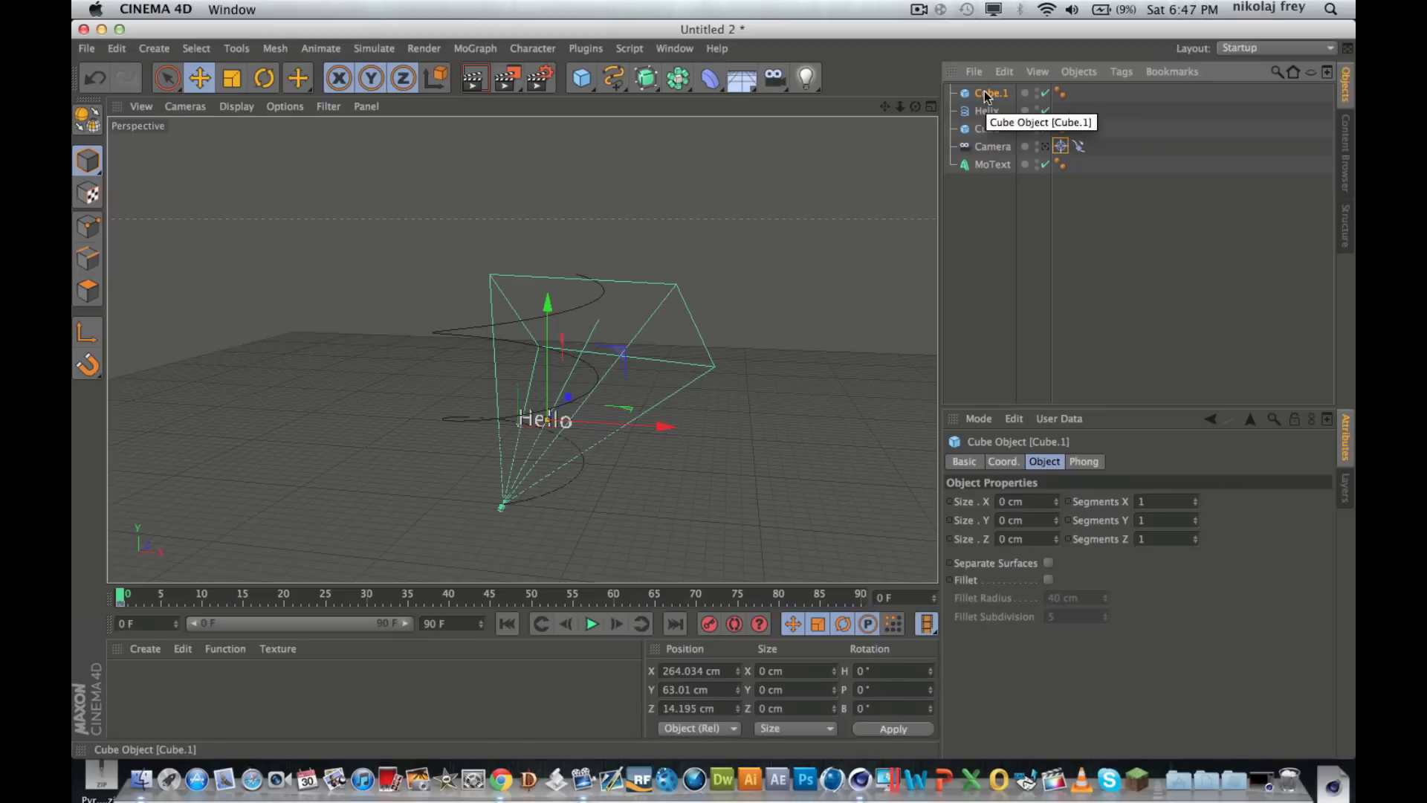
pyautogui.click(1046, 147)
pyautogui.click(589, 624)
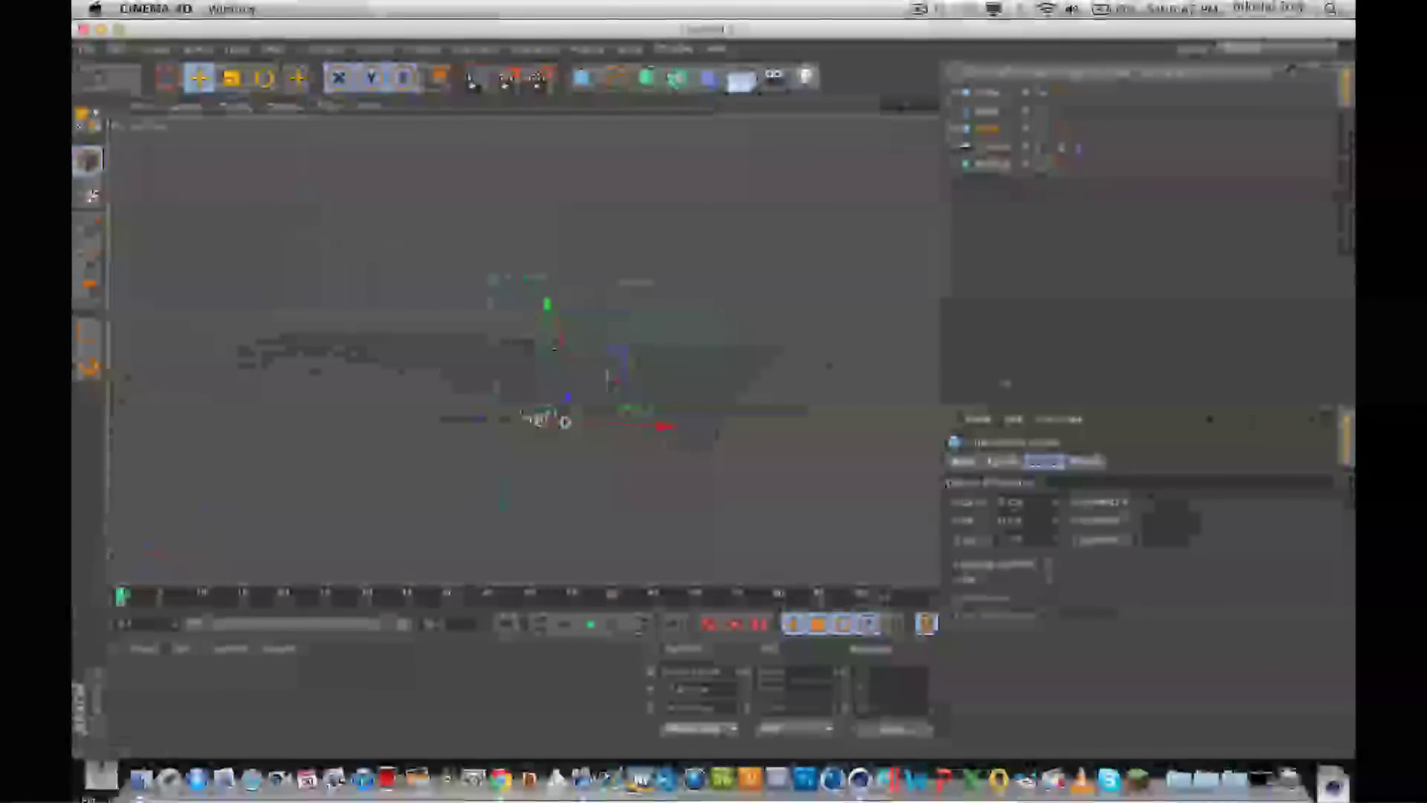
# - At frame 90, raise the Cube target toward the Hello text and shift it along X, and play the result through the camera
pyautogui.click(860, 597)
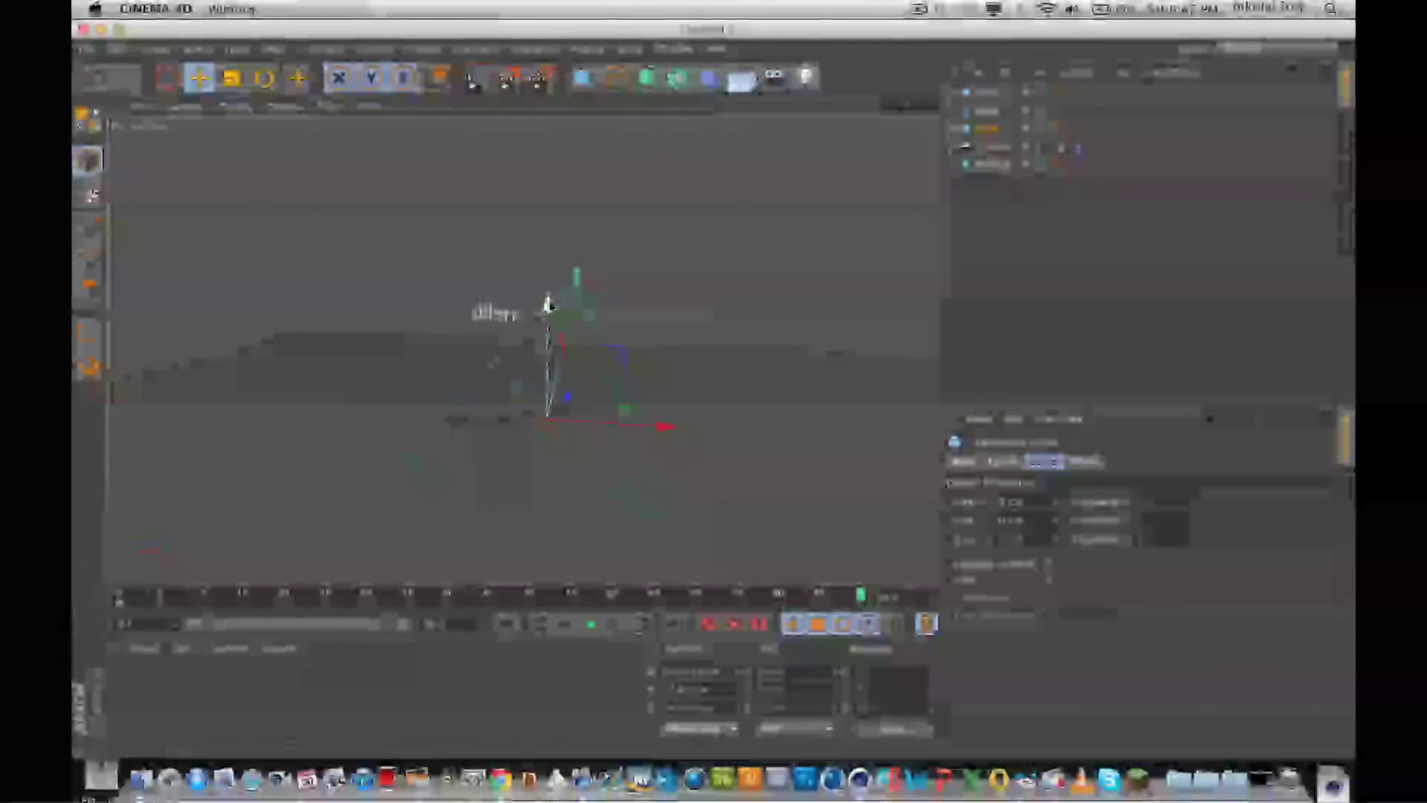
pyautogui.moveTo(558, 210); pyautogui.dragTo(558, 200)
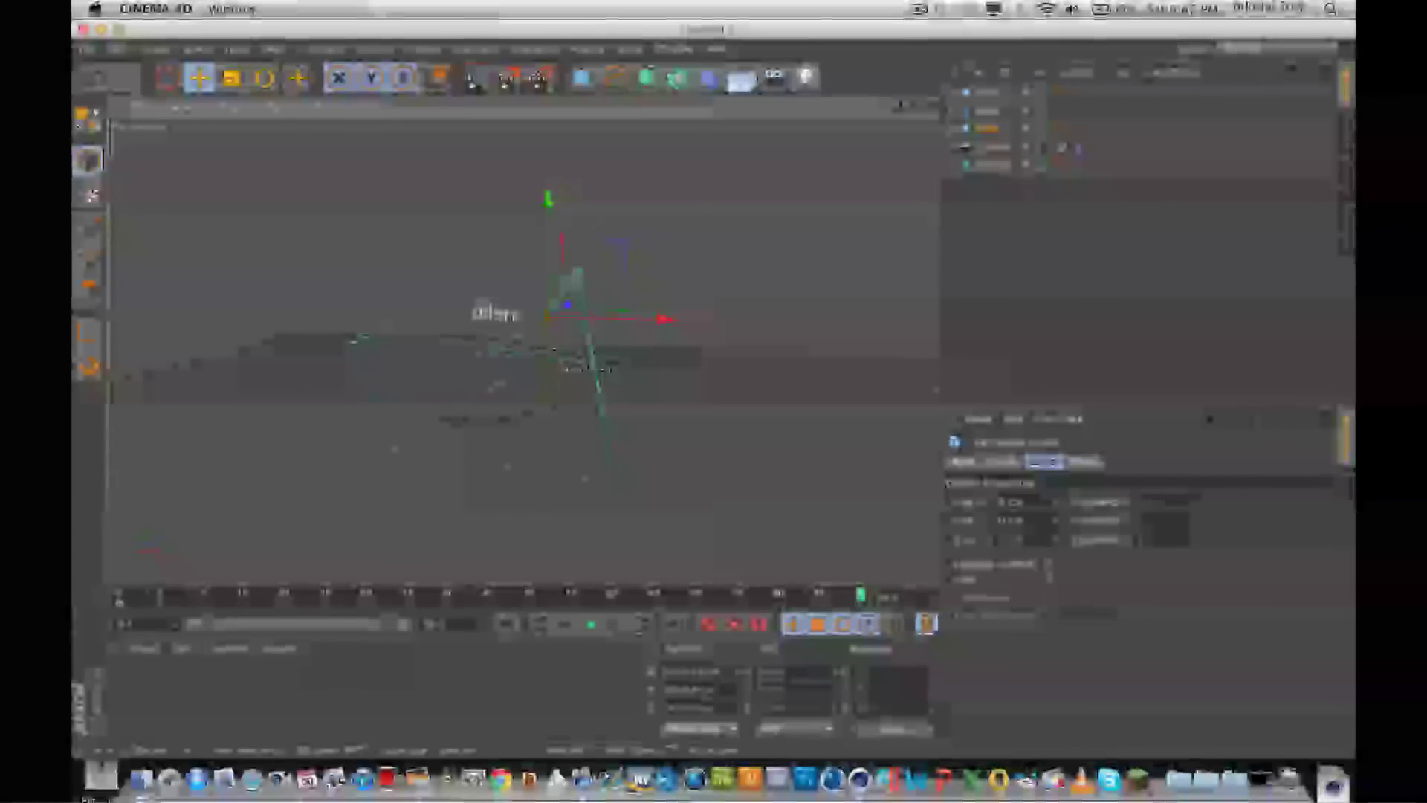
pyautogui.moveTo(628, 321); pyautogui.dragTo(579, 329)
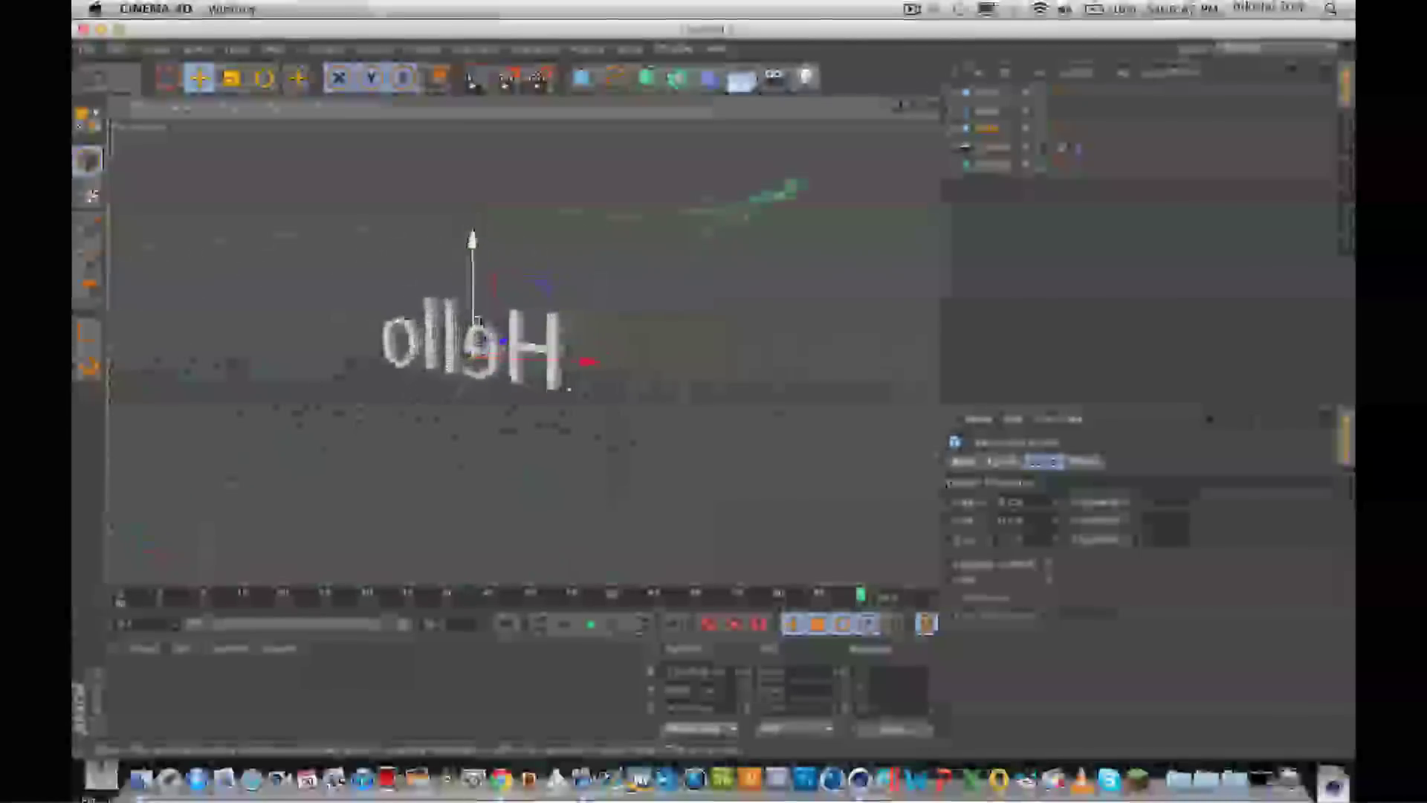
pyautogui.keyDown('alt'); pyautogui.moveTo(476, 334); pyautogui.dragTo(359, 470); pyautogui.keyUp('alt')
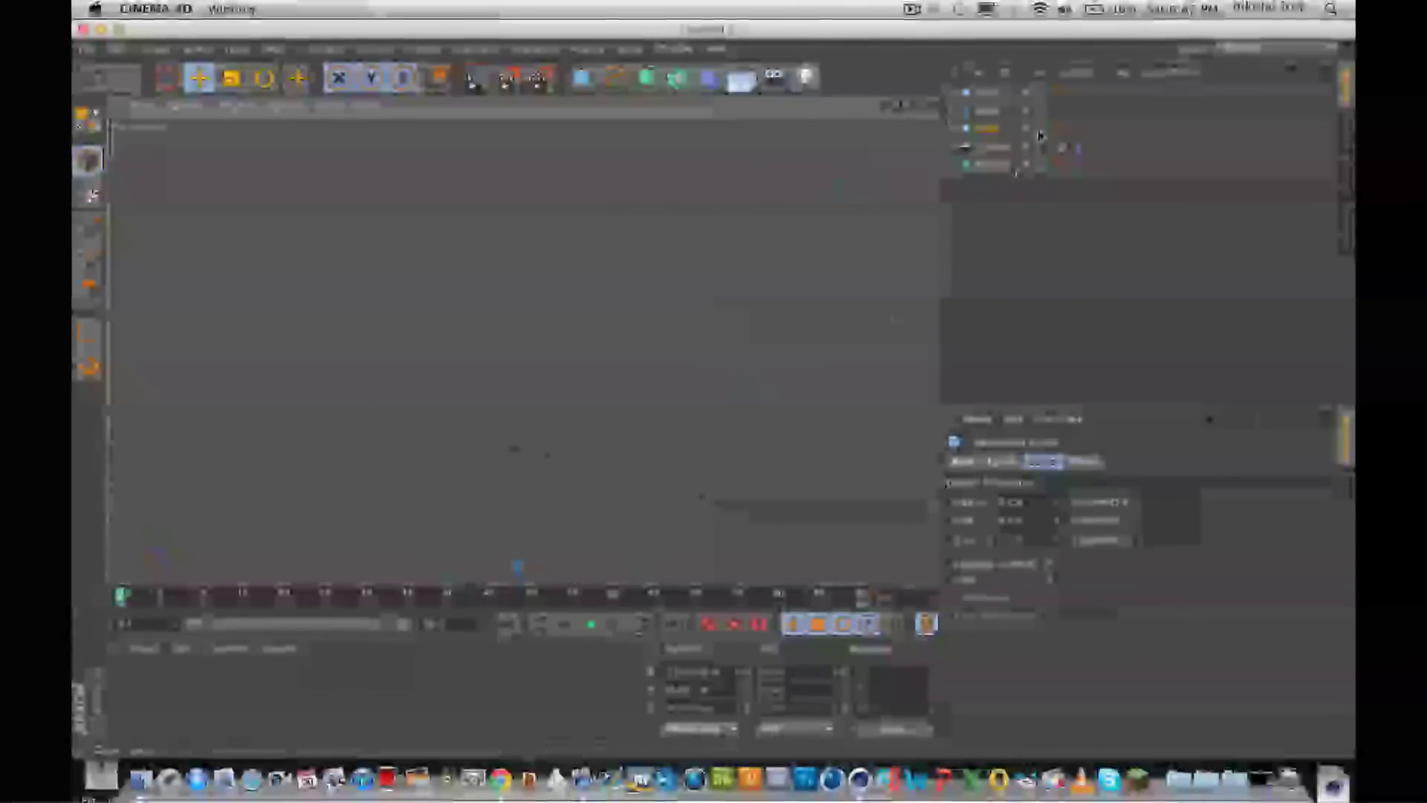
pyautogui.click(591, 625)
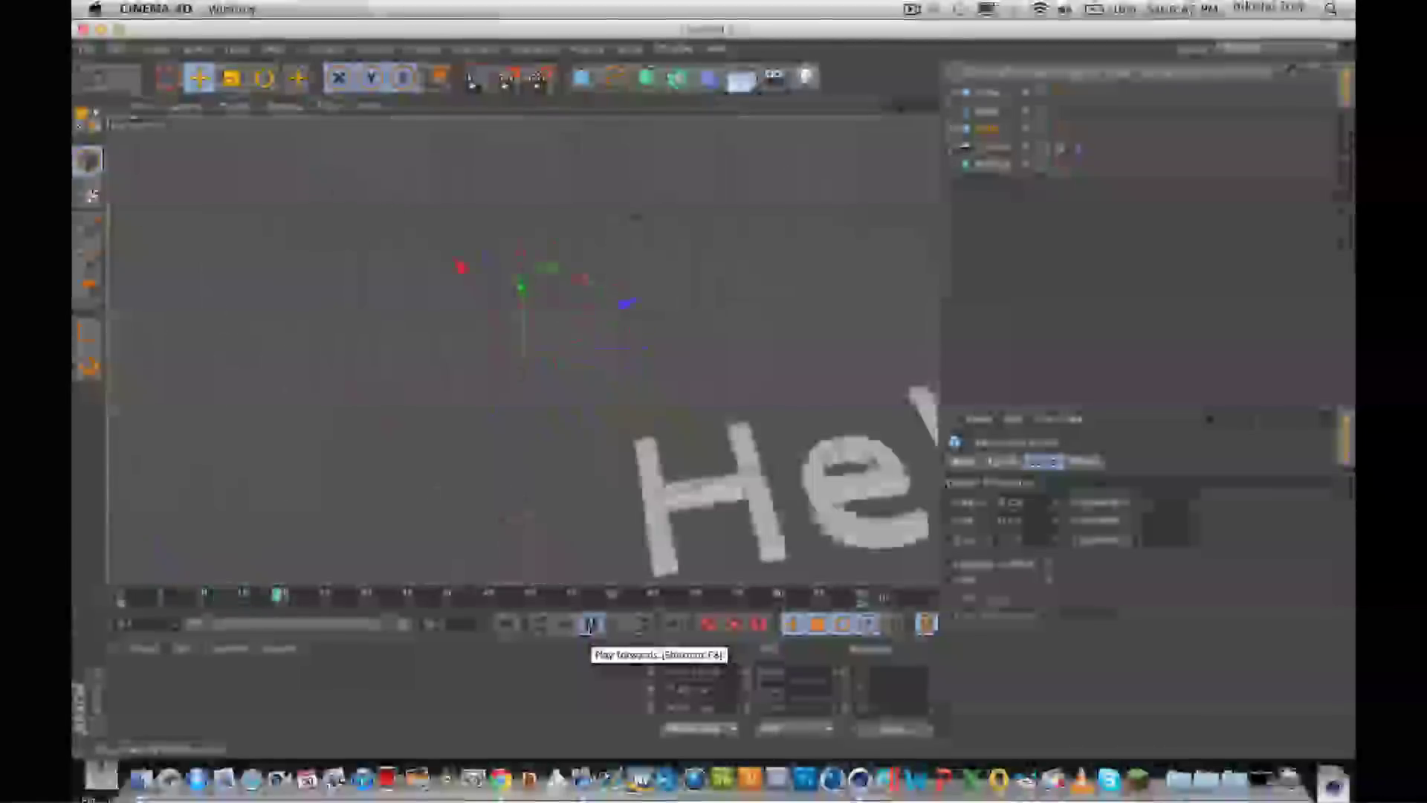
# - Switch to Finder and browse the LopuDesign folder and the external drive for an example project
pyautogui.click(140, 780)
pyautogui.press('super+n')
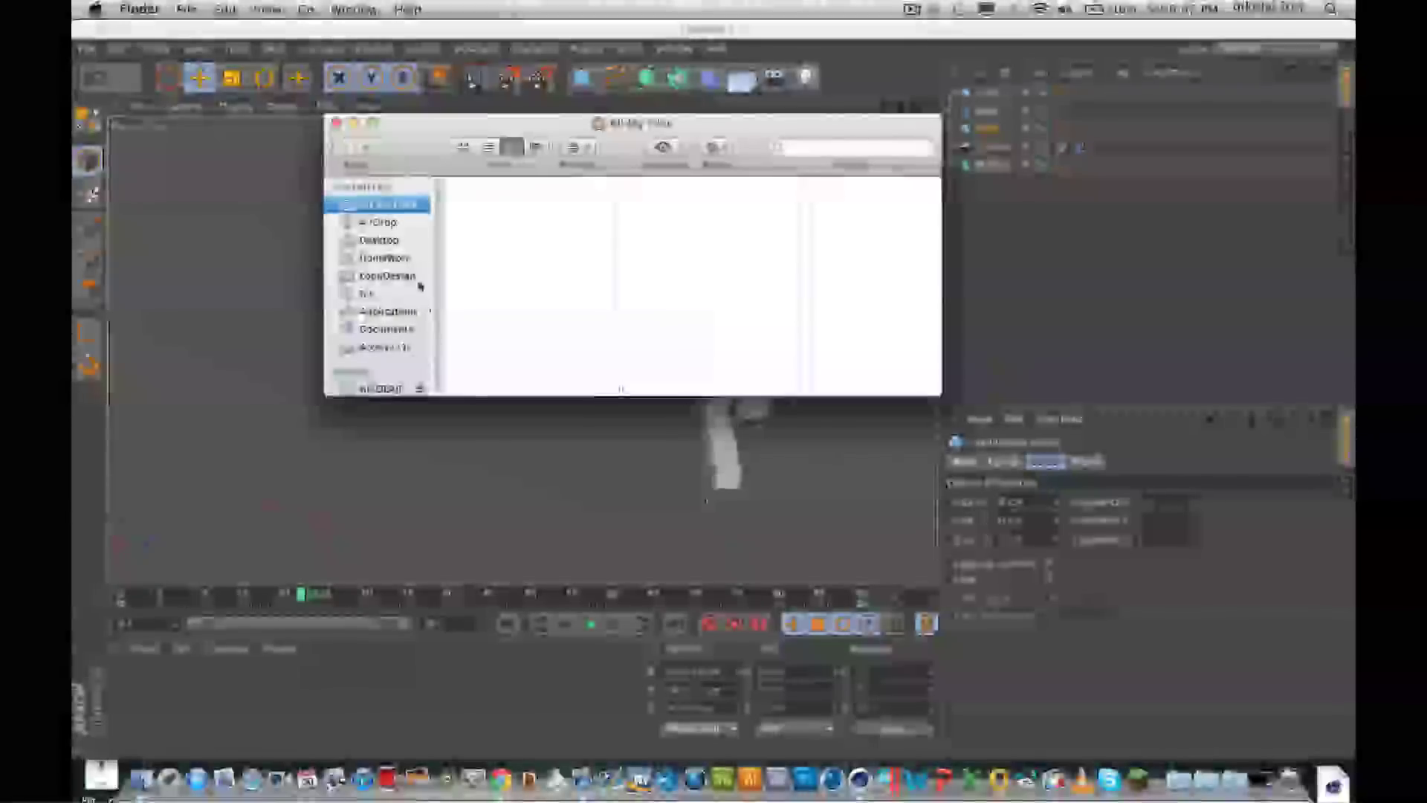
pyautogui.click(393, 277)
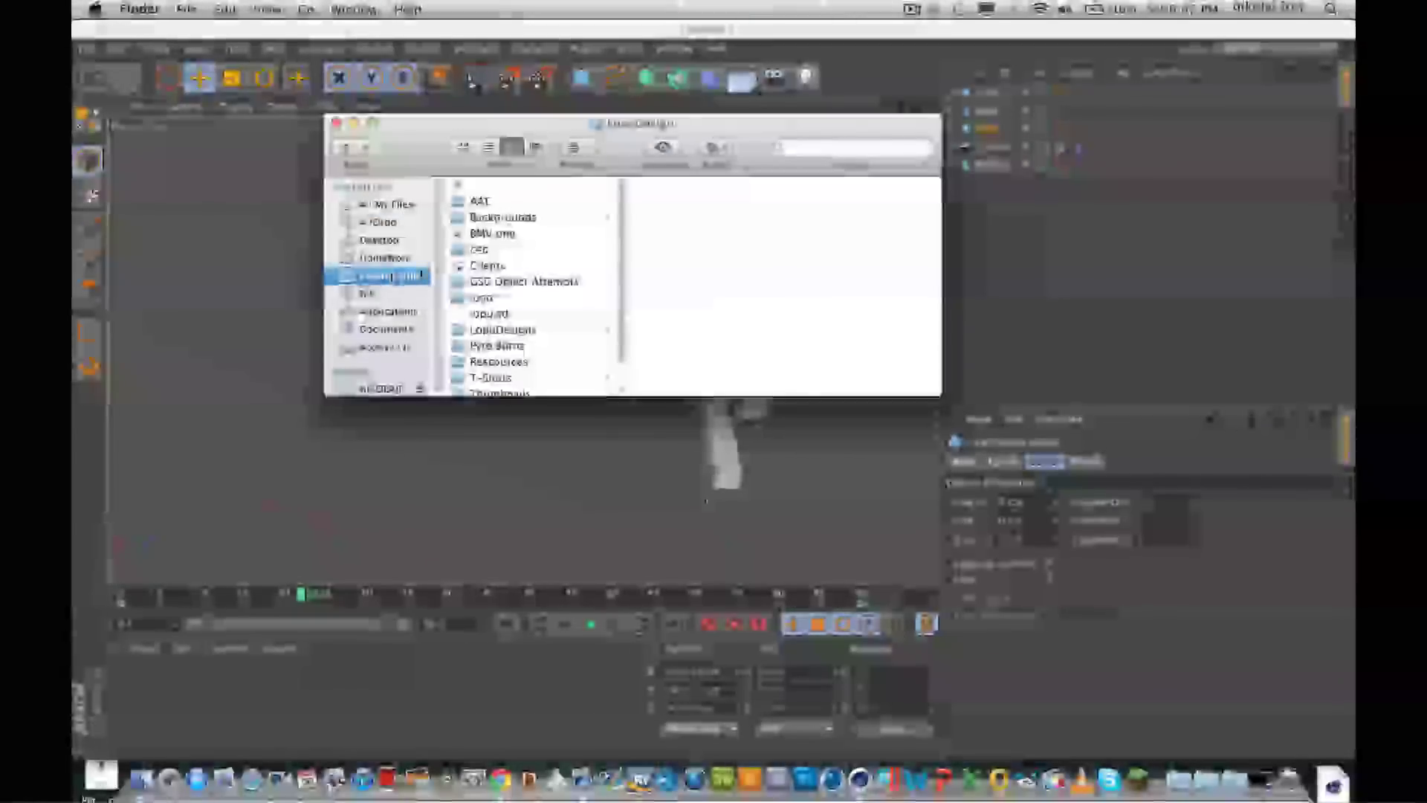
pyautogui.scroll(-1, 478, 309)
pyautogui.click(378, 386)
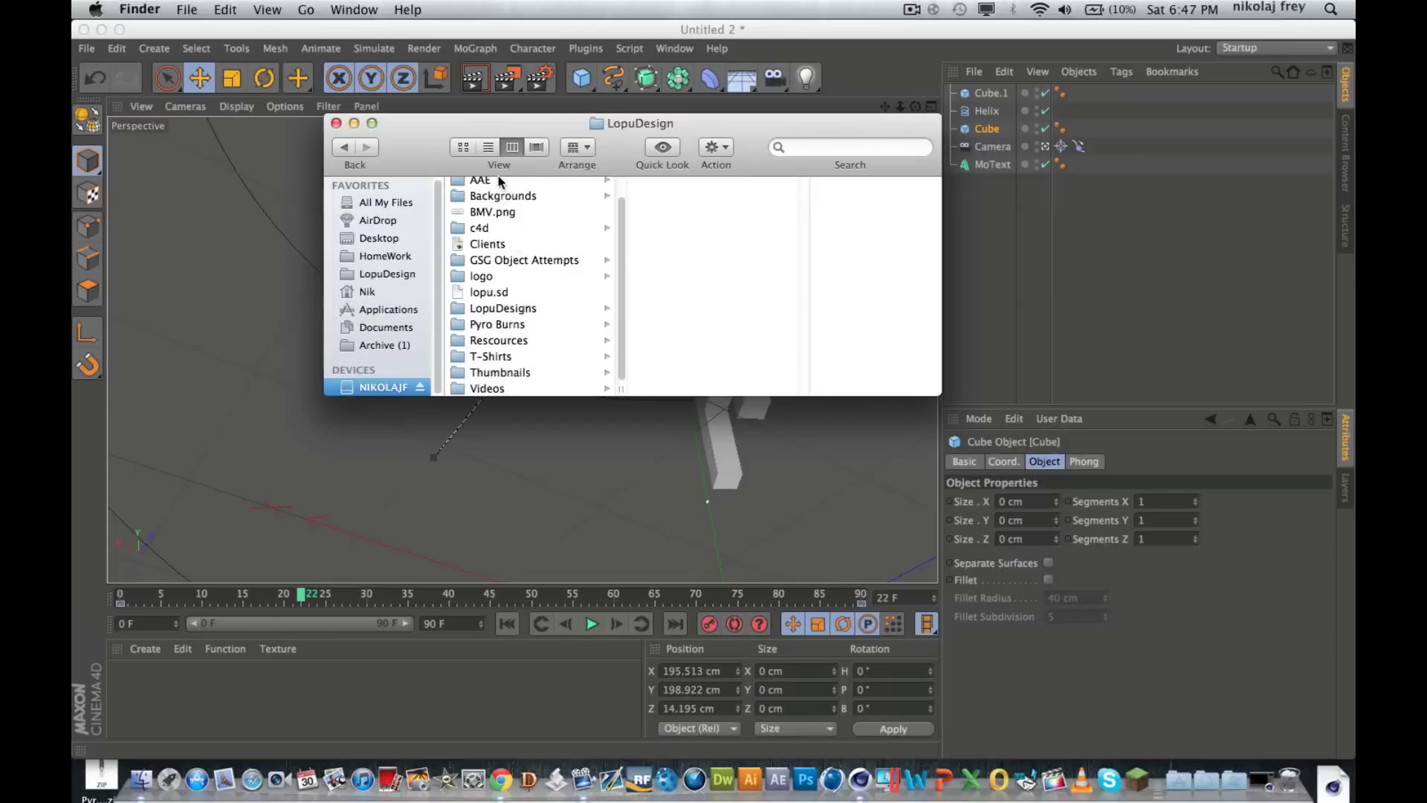
# - Return to Cinema 4D and close the Untitled 2 project
pyautogui.click(104, 36)
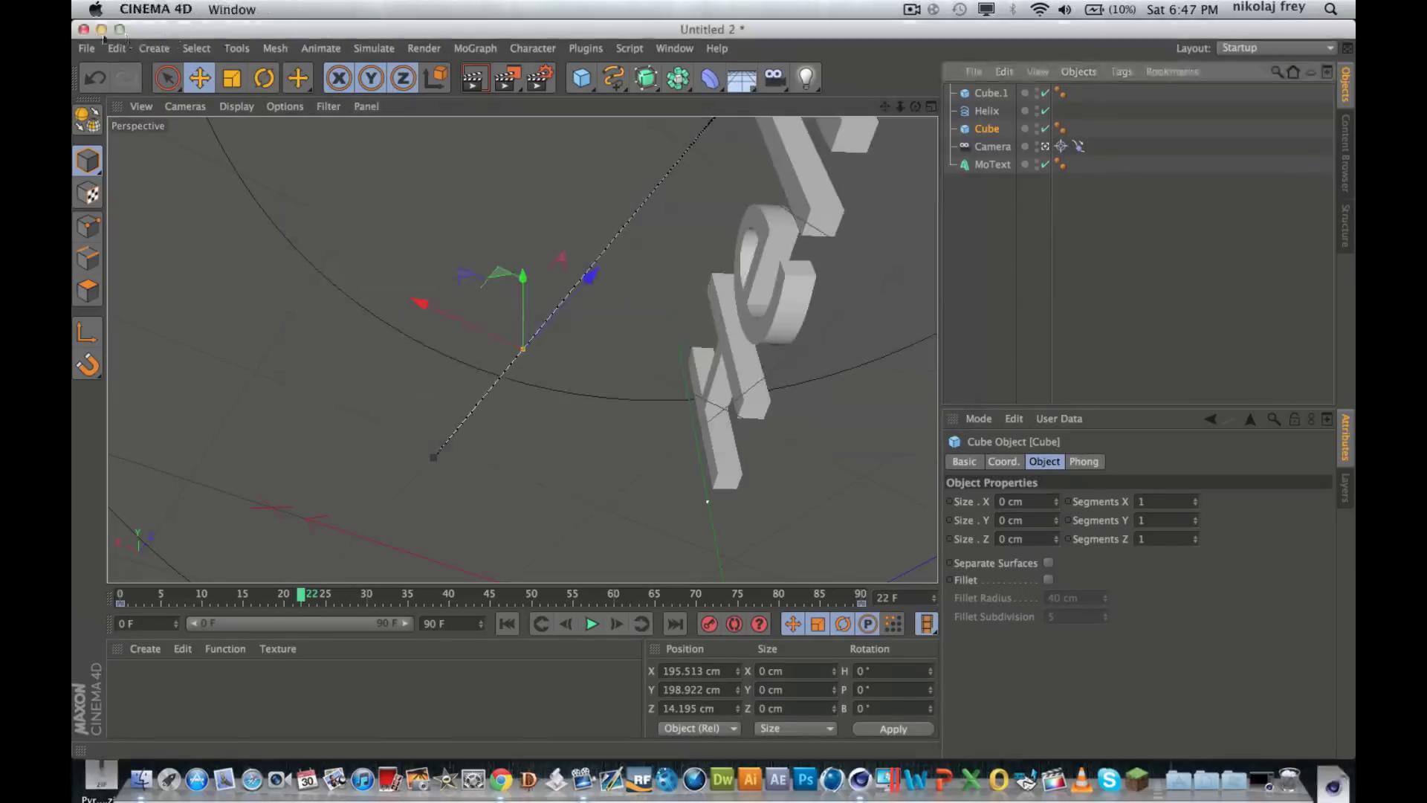
pyautogui.click(83, 29)
pyautogui.click(653, 281)
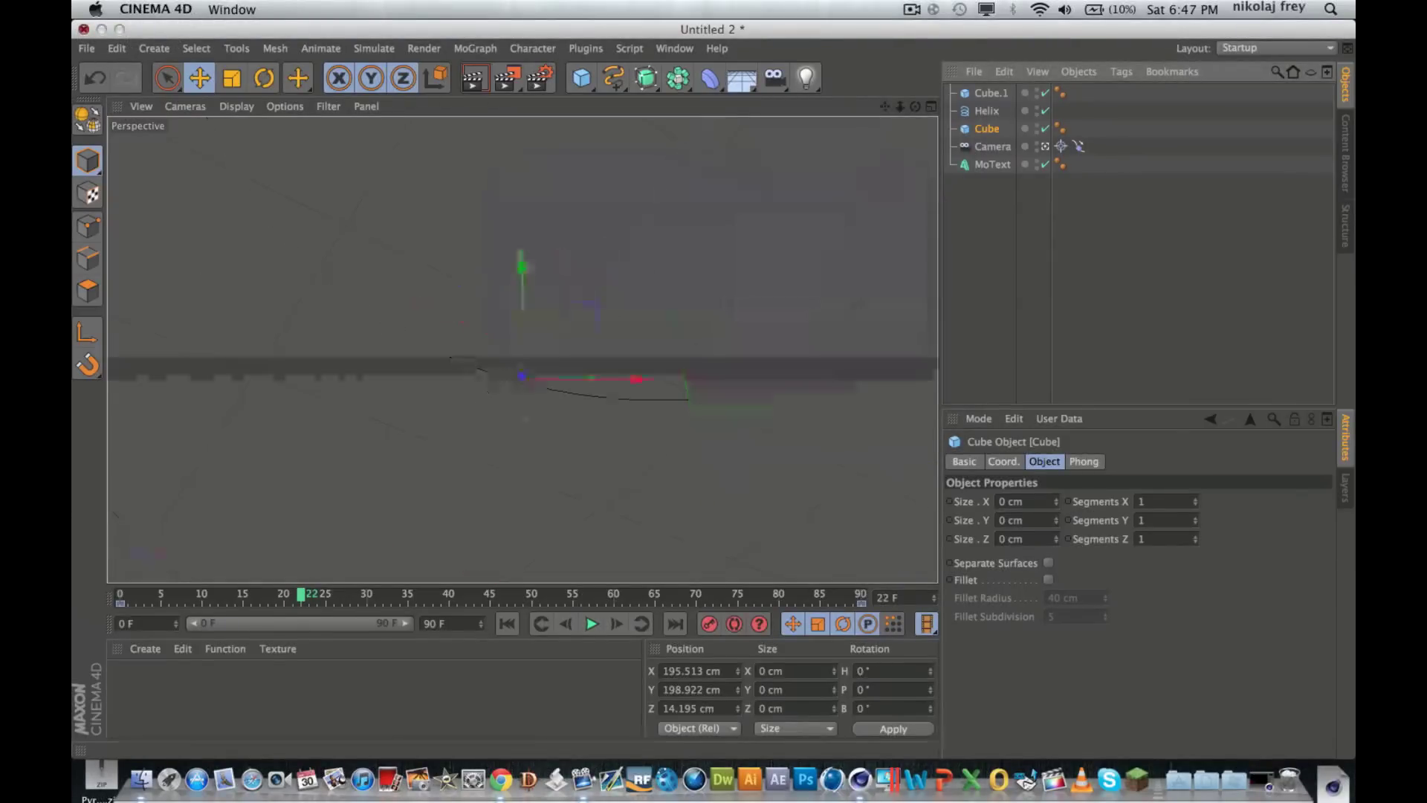
# - Switch to Finder and open TheLogicNetwork.c4d from the TLN folder on the external drive
pyautogui.click(121, 777)
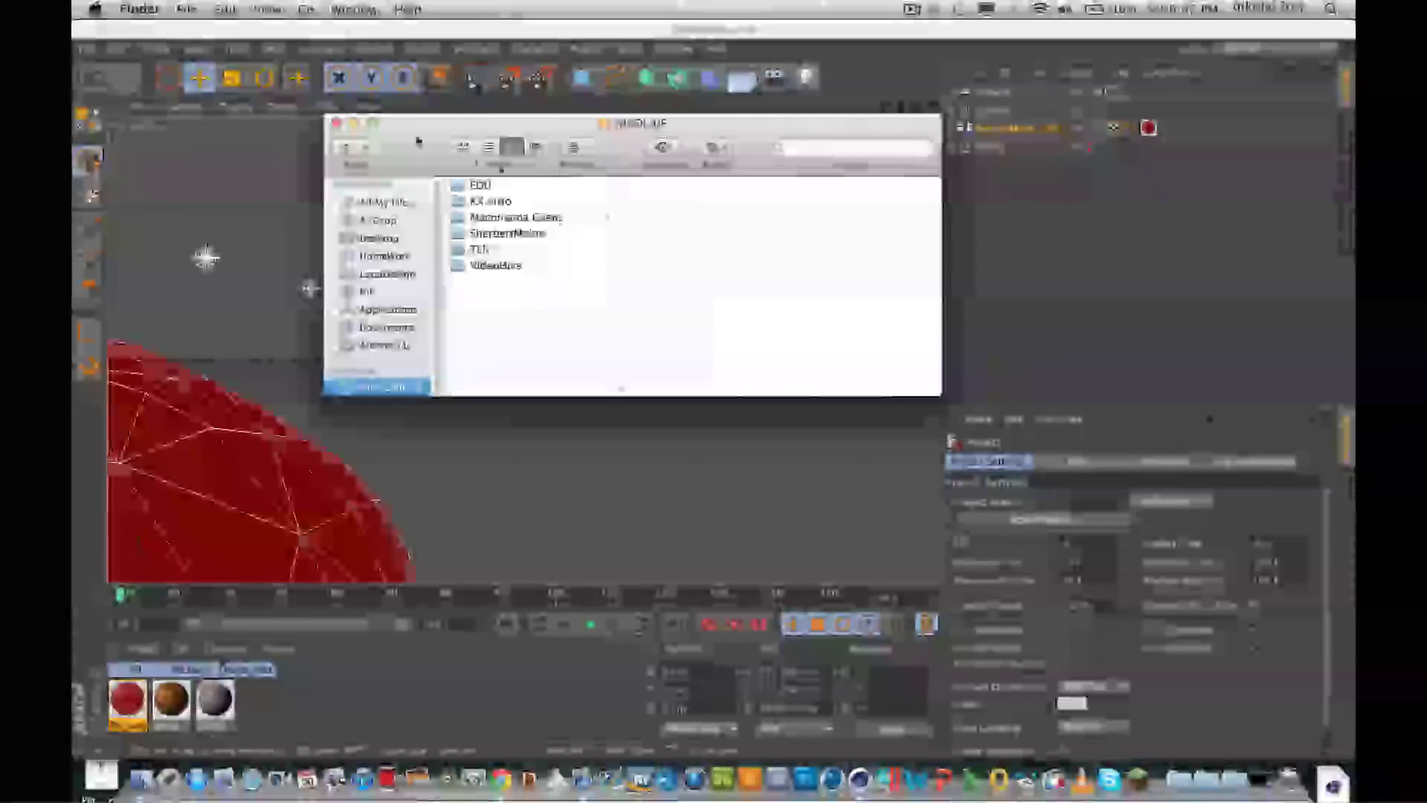
pyautogui.moveTo(410, 141); pyautogui.dragTo(415, 50)
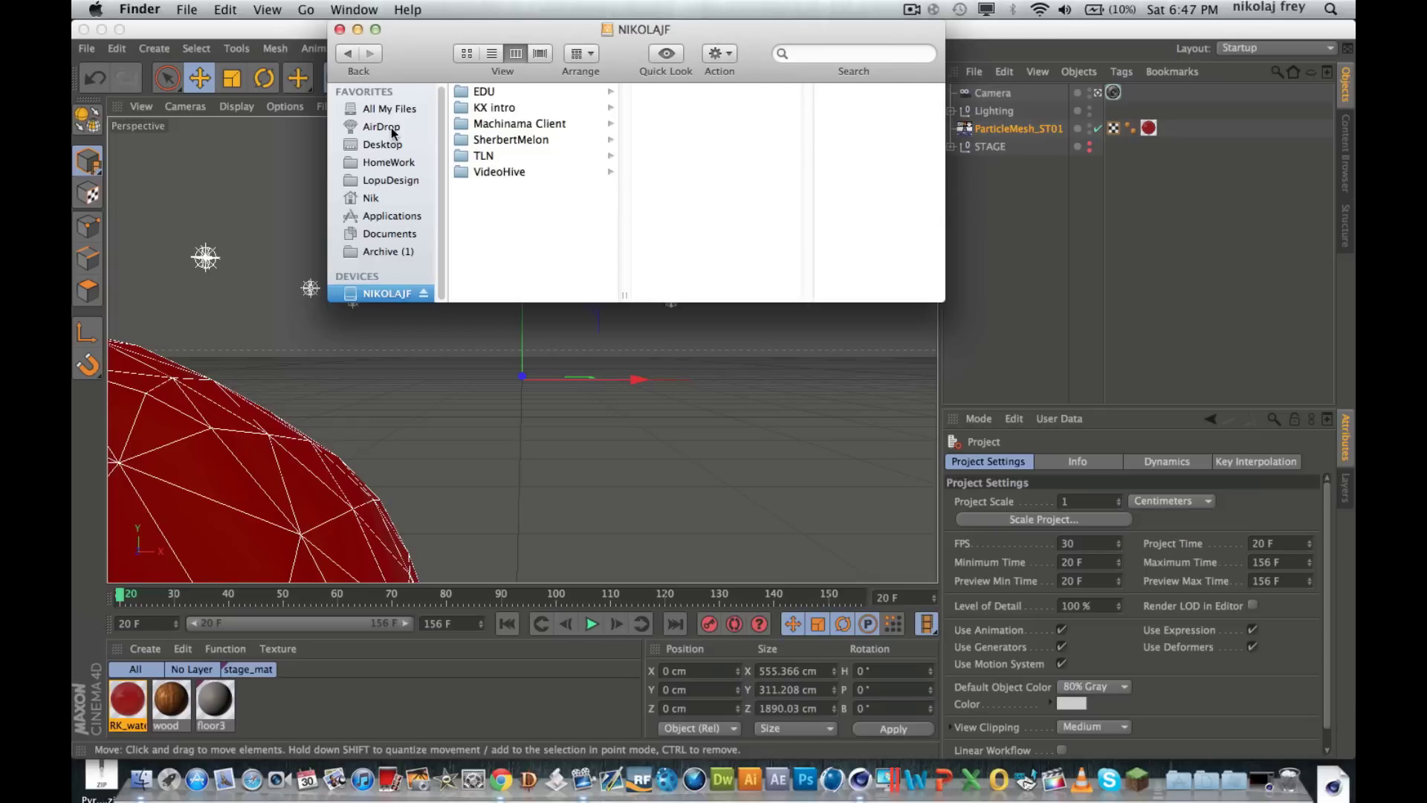
pyautogui.click(518, 124)
pyautogui.click(498, 155)
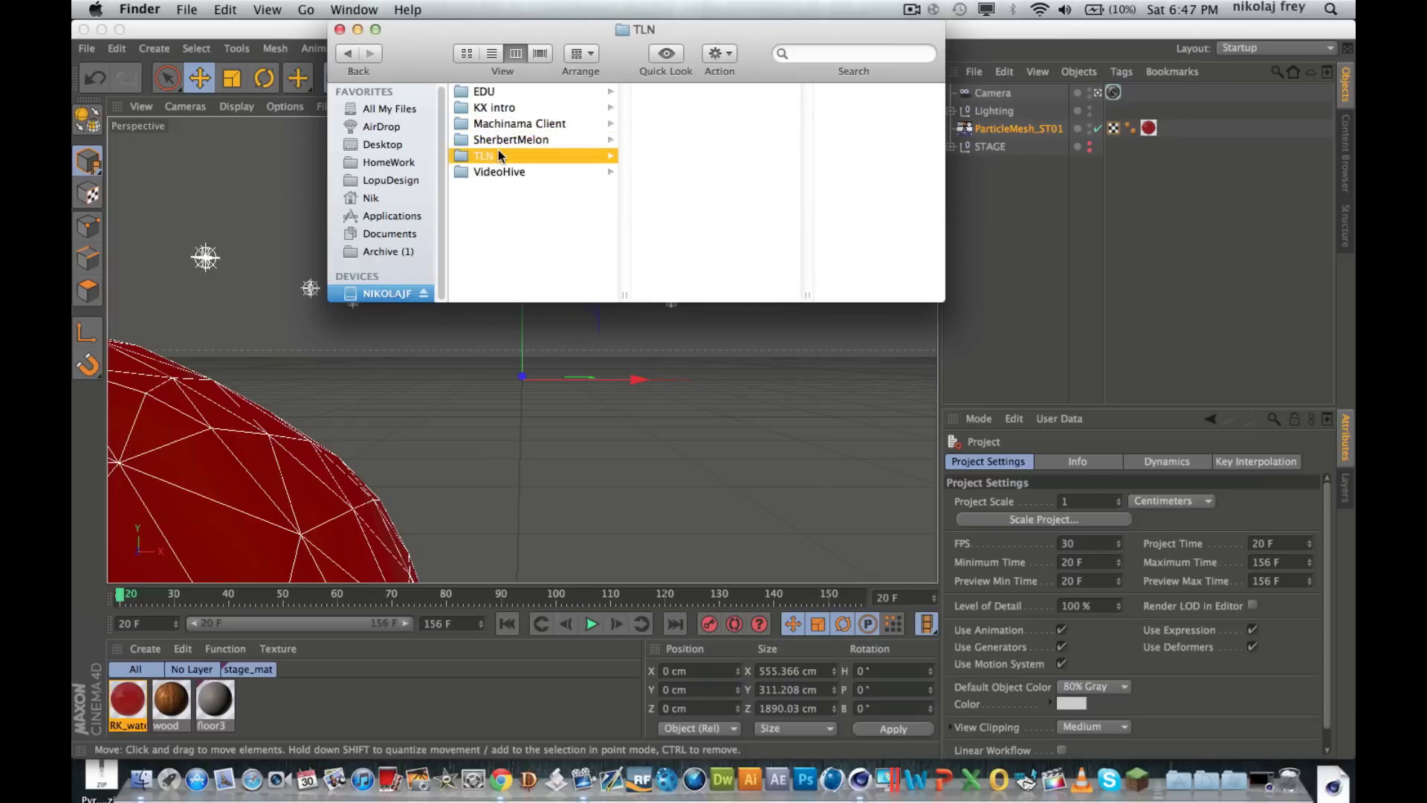
pyautogui.scroll(-1, 739, 181)
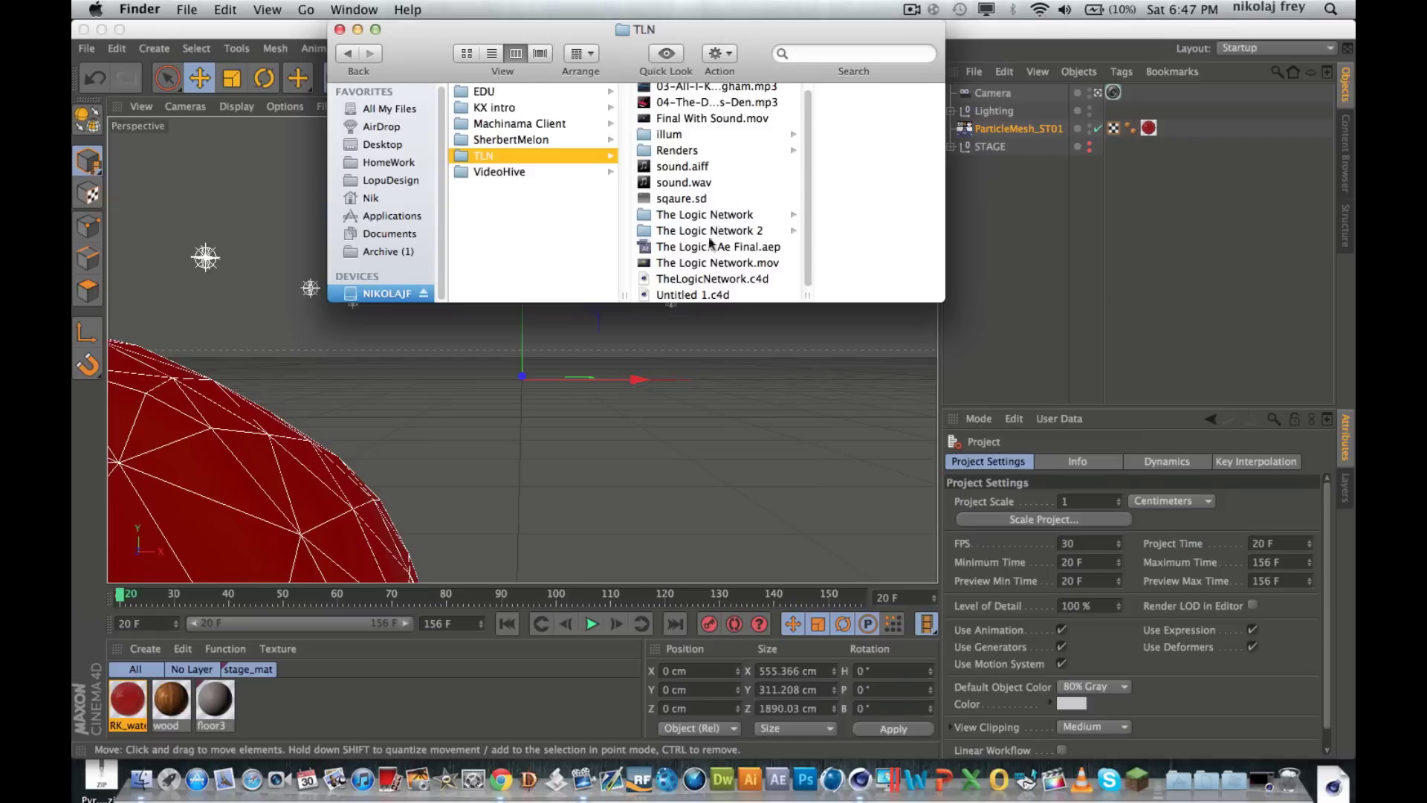
pyautogui.doubleClick(694, 280)
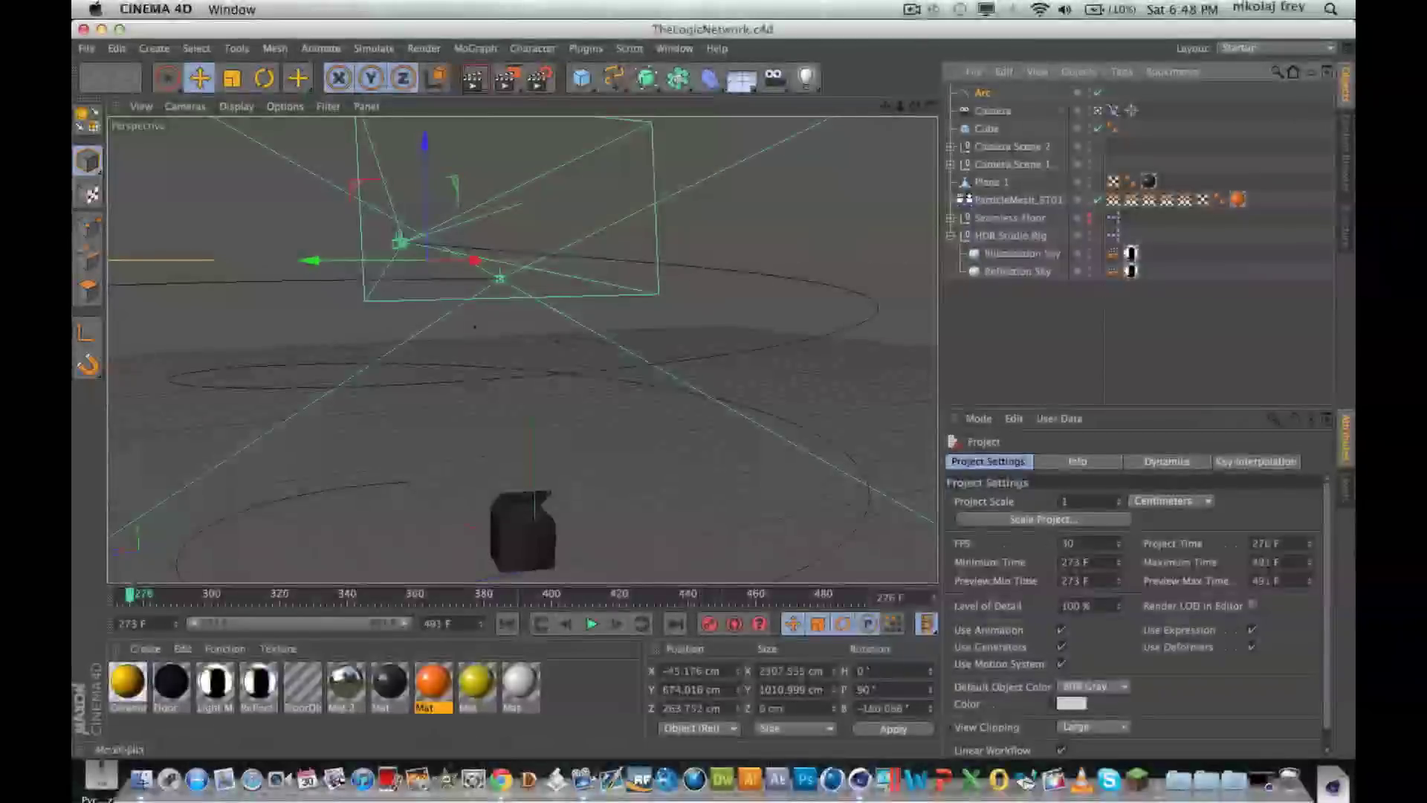
# - Group the top-level Arc, Camera and Cube objects under one null
pyautogui.click(1007, 148)
pyautogui.click(990, 130)
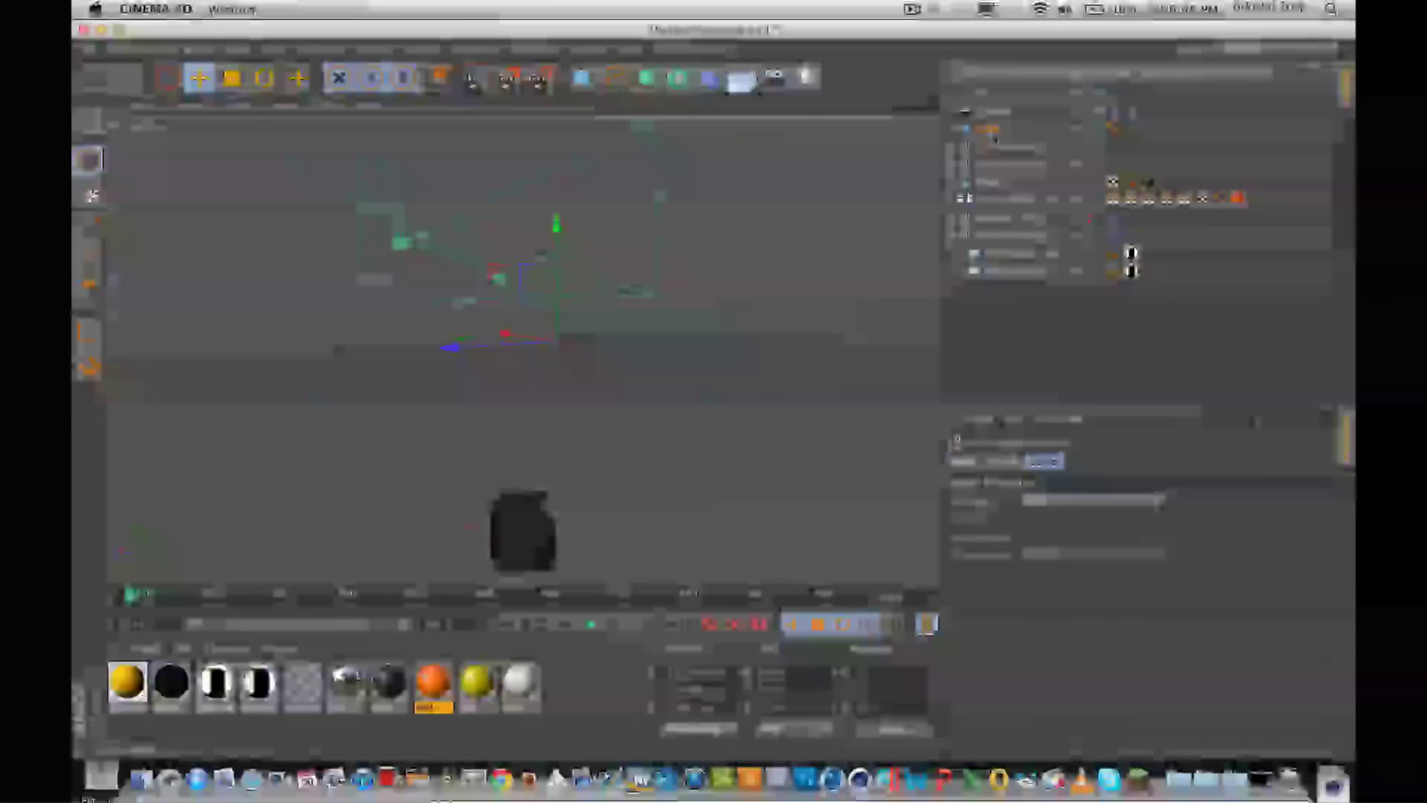
pyautogui.keyDown('shift'); pyautogui.click(988, 96); pyautogui.keyUp('shift')
pyautogui.click(1117, 73)
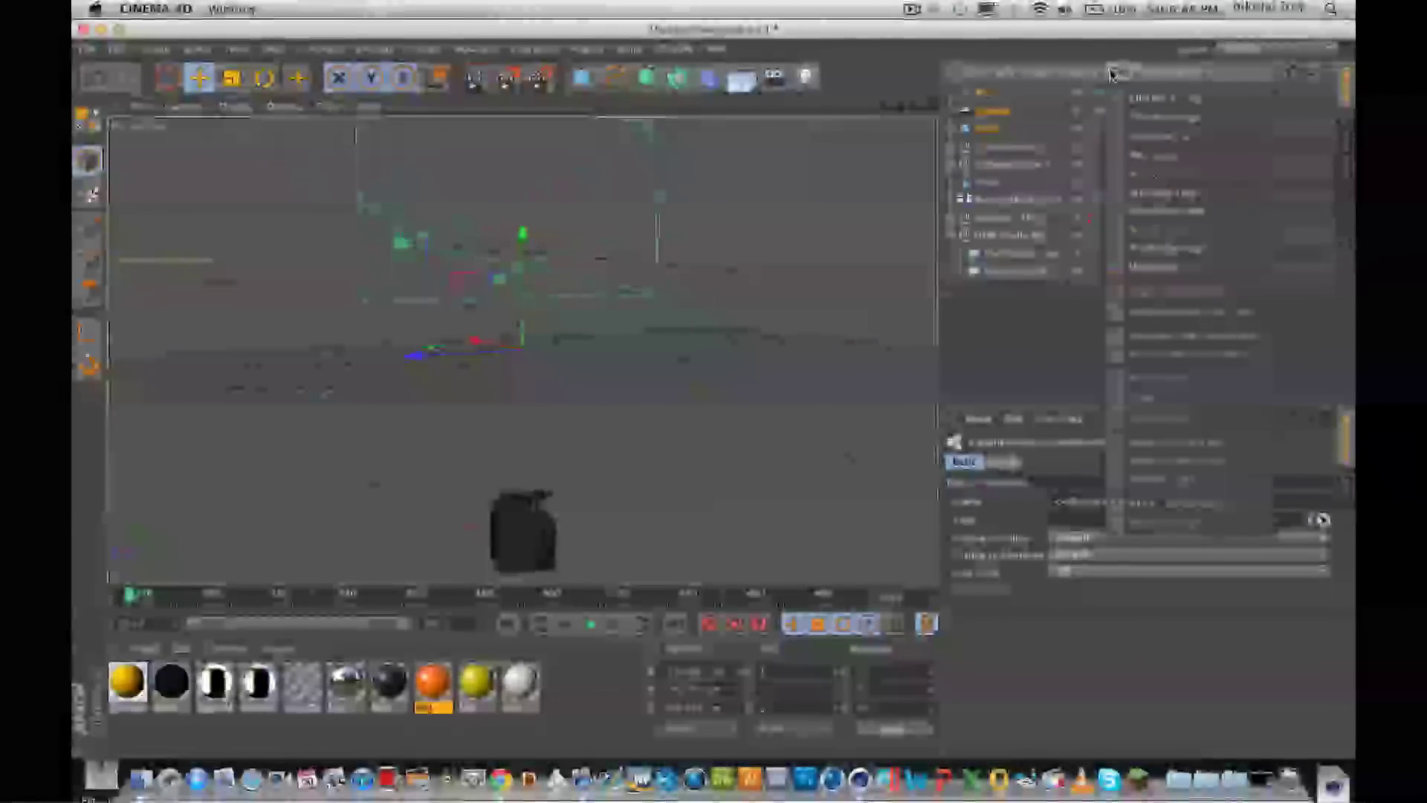
pyautogui.click(1072, 75)
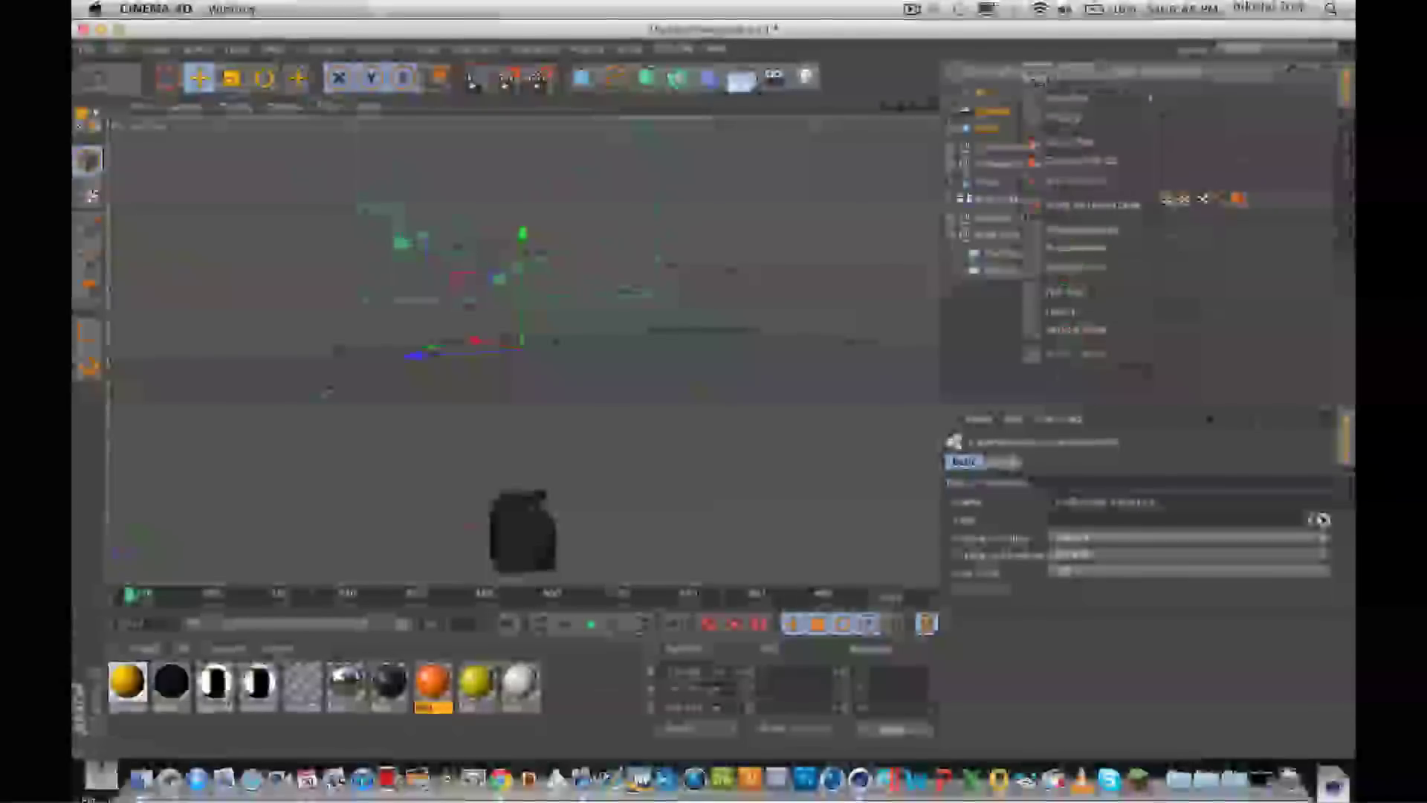
pyautogui.click(1078, 264)
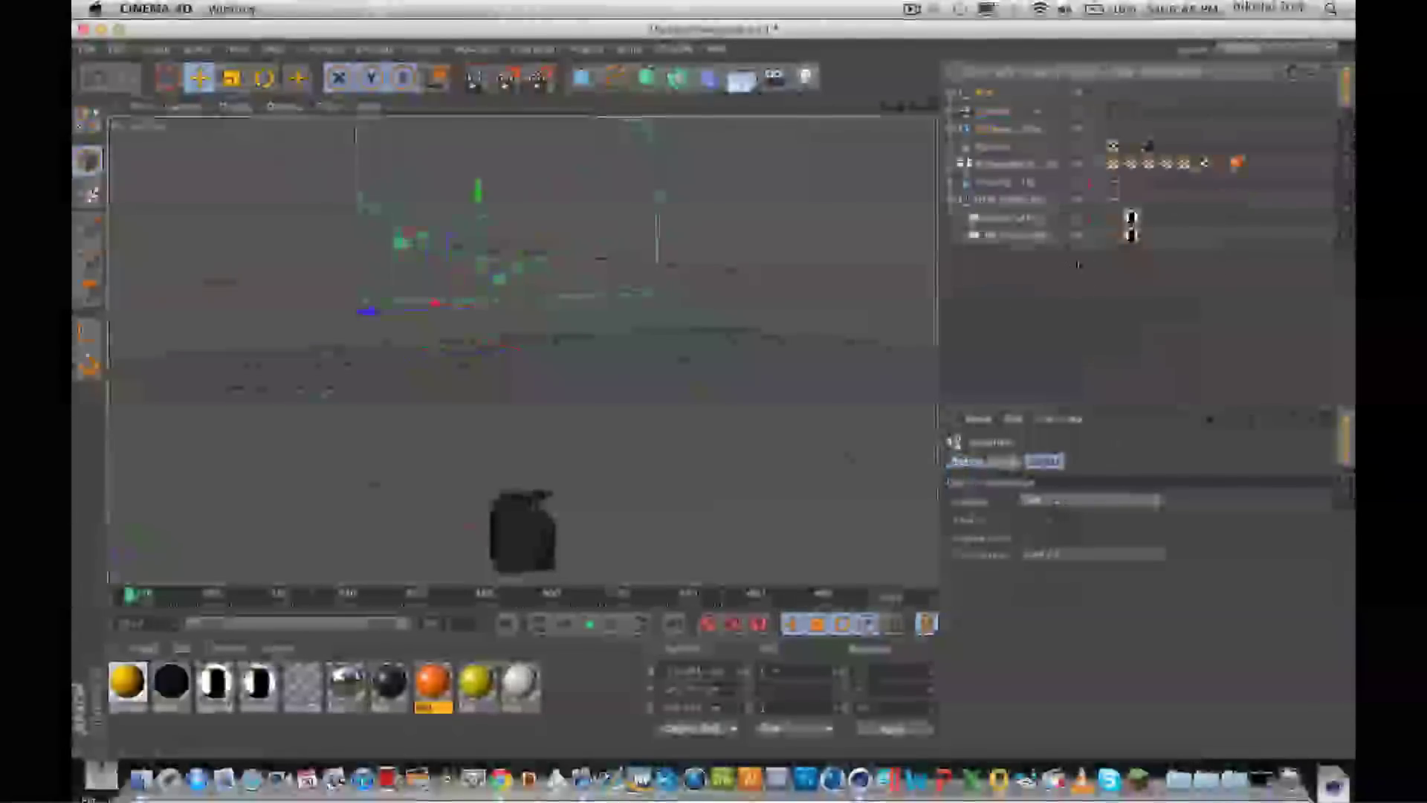
# - Rename the new null as Camera Scene 3
pyautogui.doubleClick(989, 96)
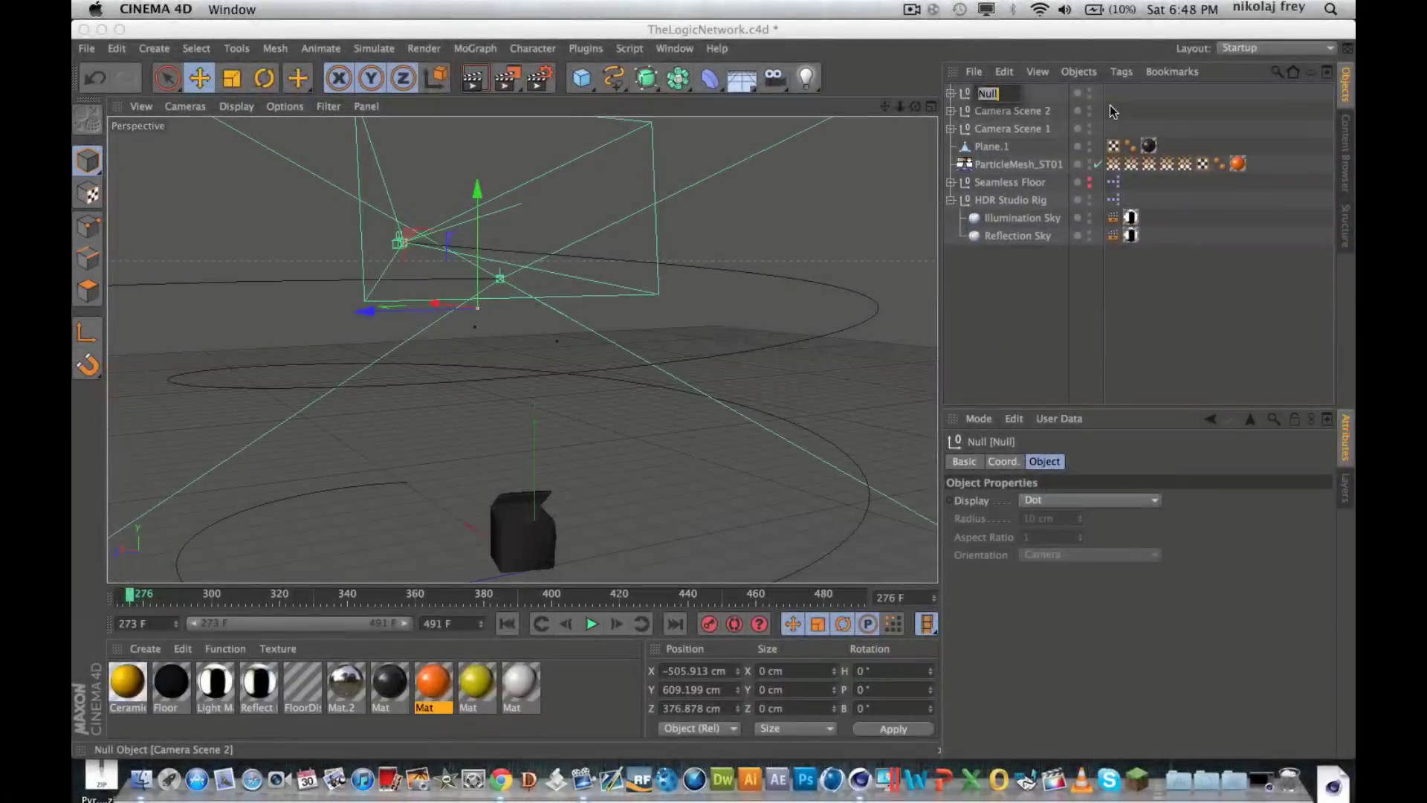
pyautogui.write('Camera Scene 3')
pyautogui.press('Return')
# - Delete the ParticleMesh_ST01 object from the scene
pyautogui.click(1031, 299)
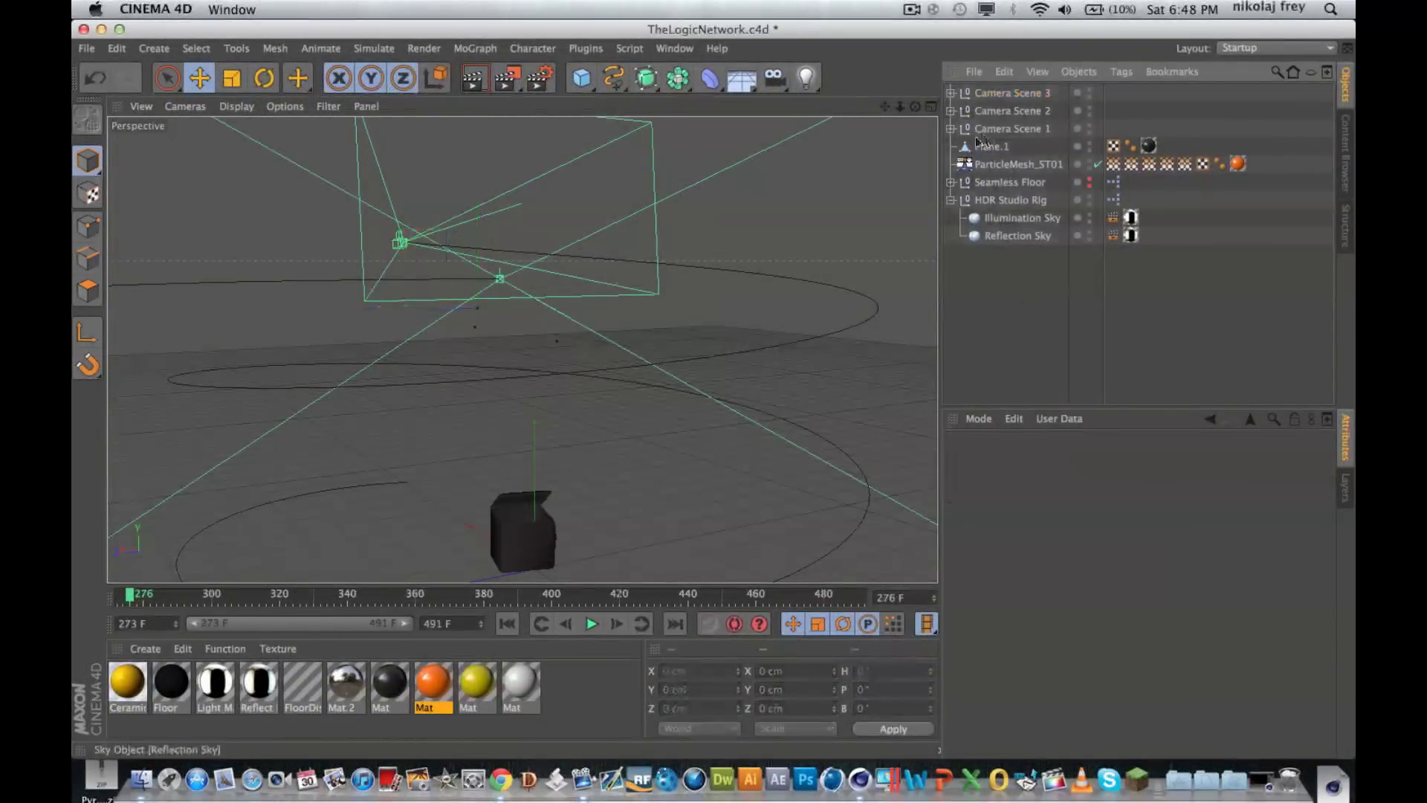
pyautogui.click(1017, 165)
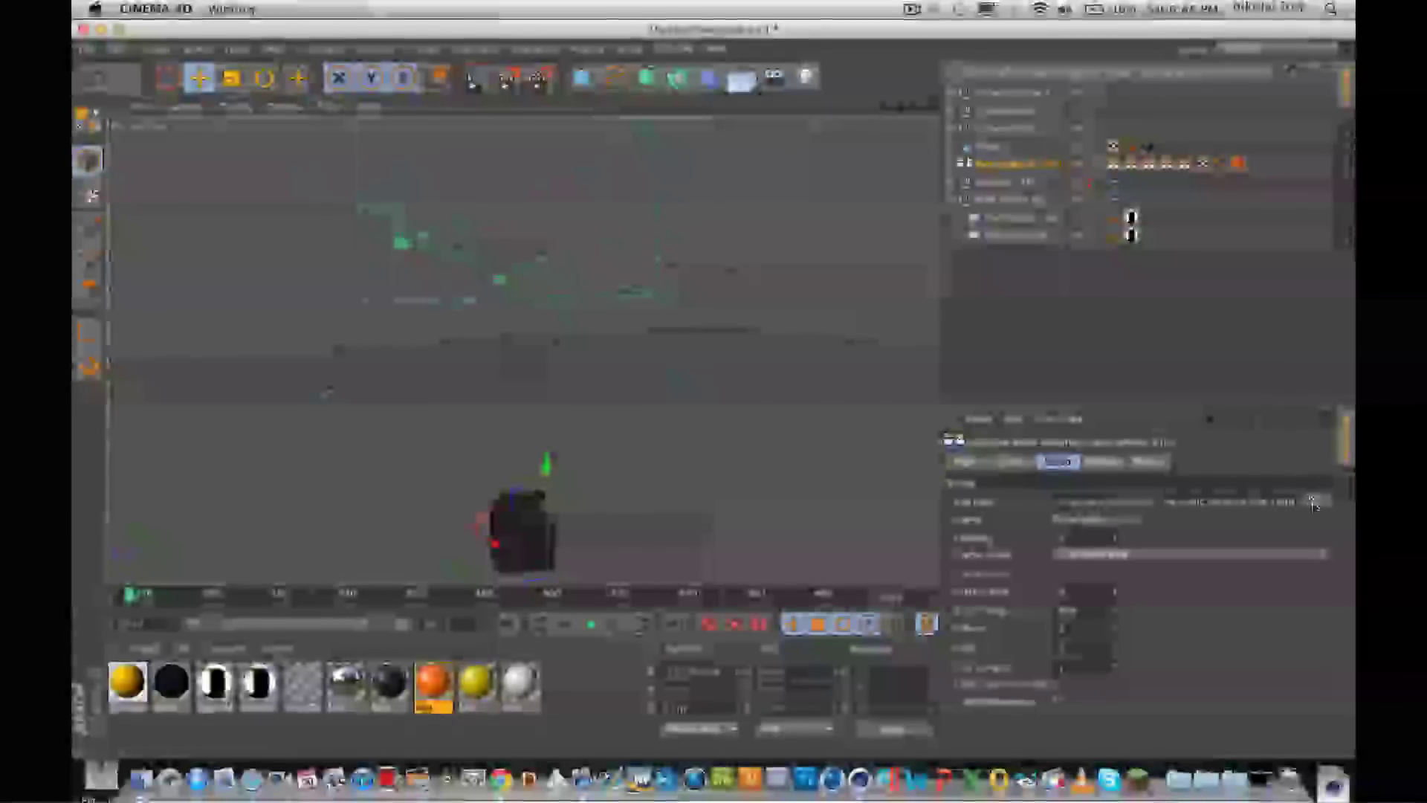
pyautogui.press('Delete')
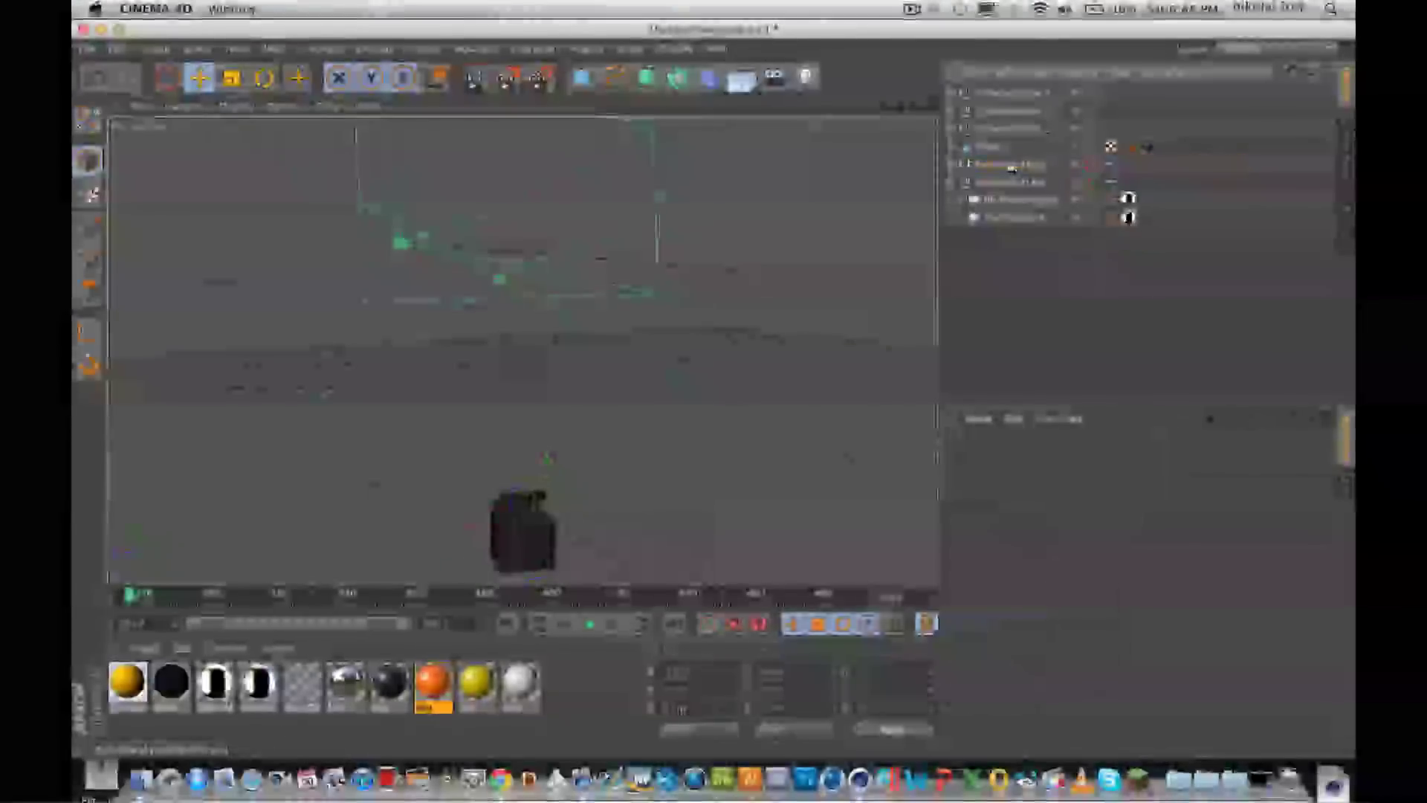
# - Expand Camera Scene 1 and play the animation through its camera
pyautogui.click(1038, 131)
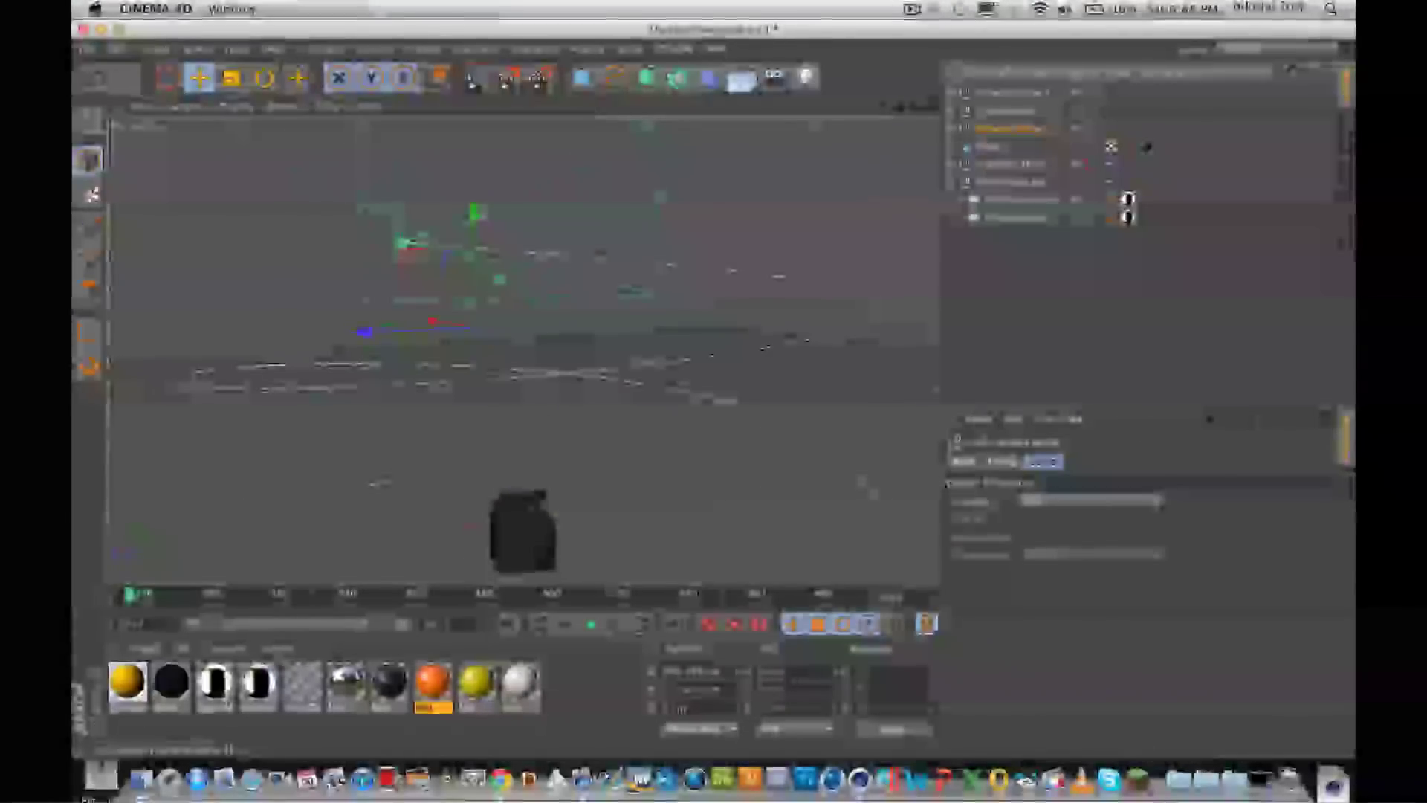
pyautogui.click(950, 129)
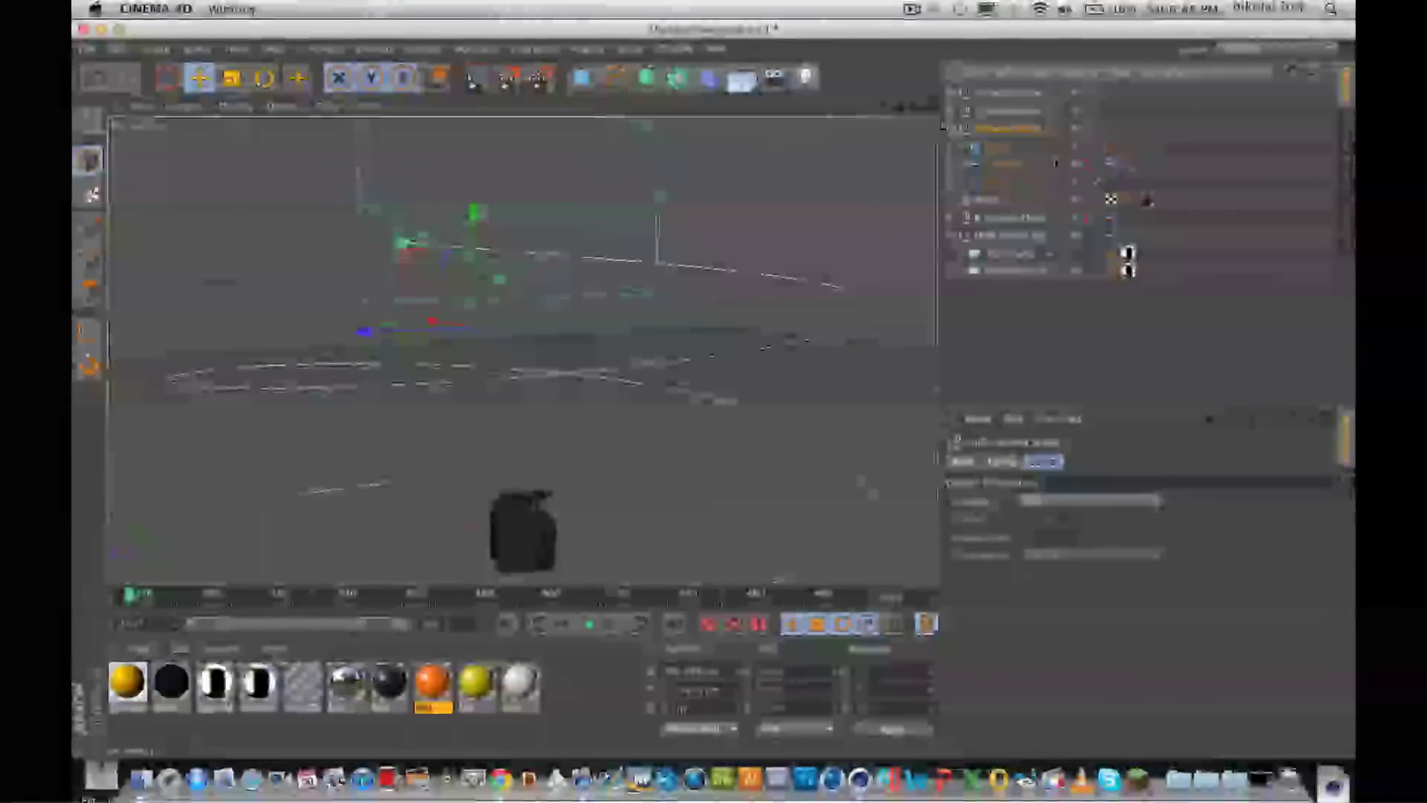
pyautogui.click(1098, 165)
pyautogui.click(589, 623)
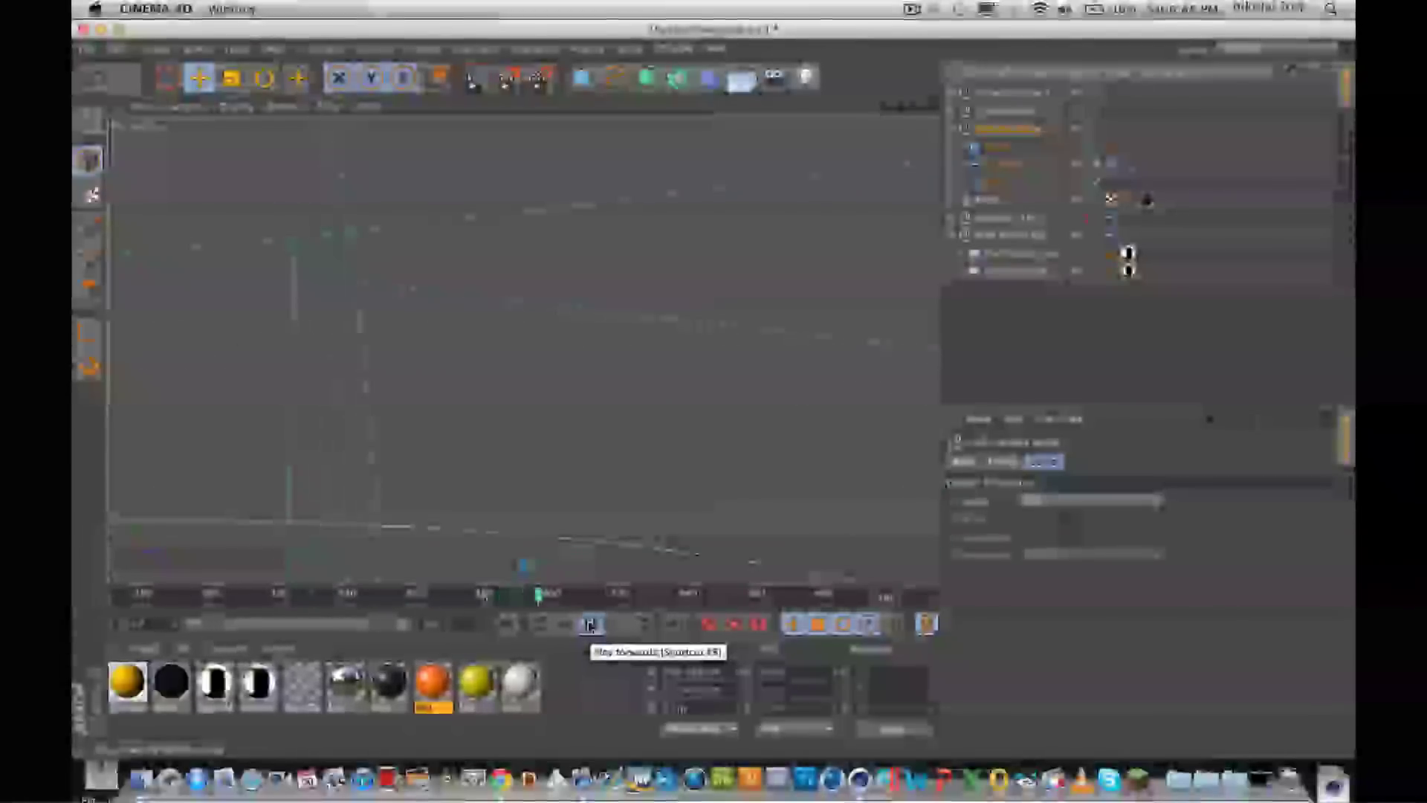
pyautogui.click(591, 625)
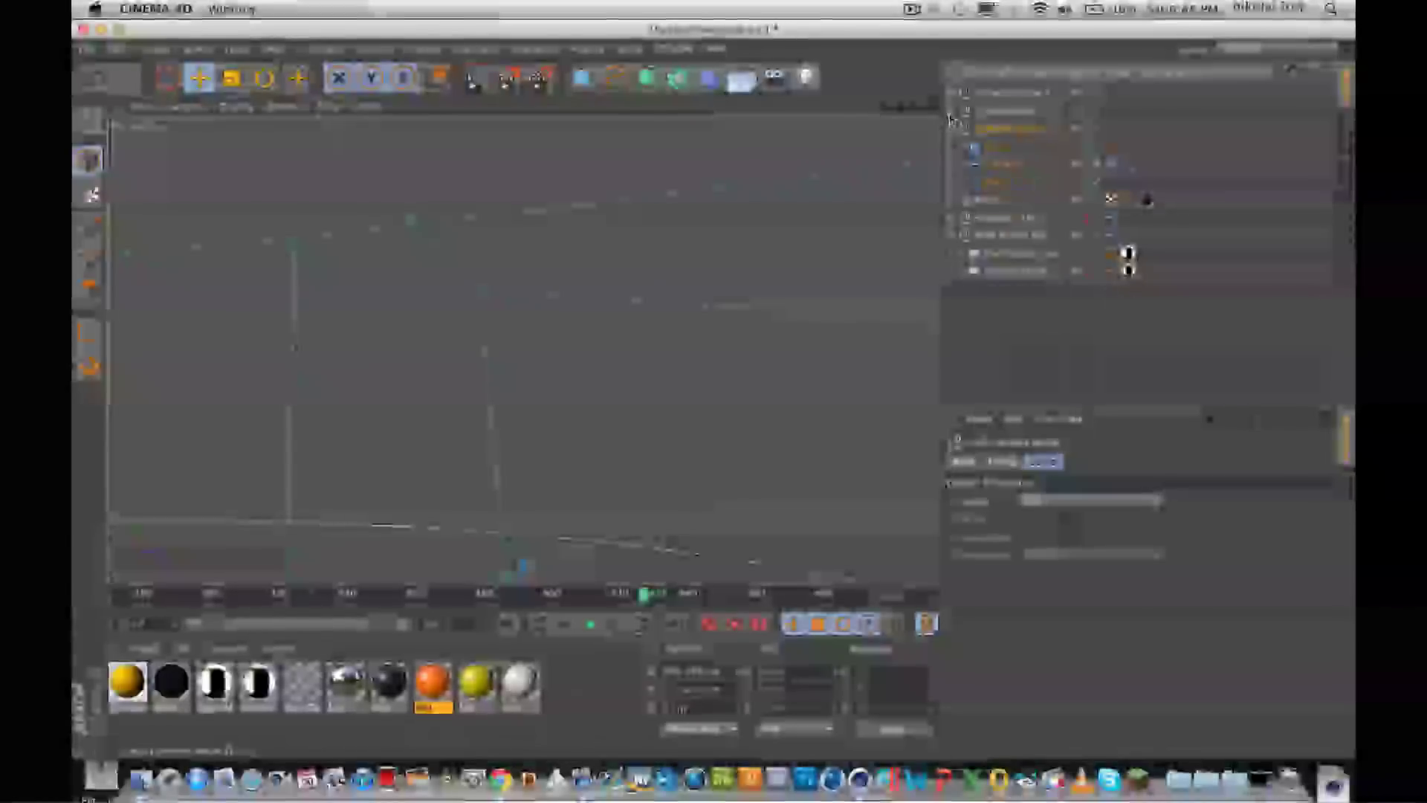
# - Expand Camera Scene 2 and Camera Scene 3, and compare the editor view with the Camera Scene 1 camera view
pyautogui.click(952, 112)
pyautogui.click(952, 94)
pyautogui.click(1094, 272)
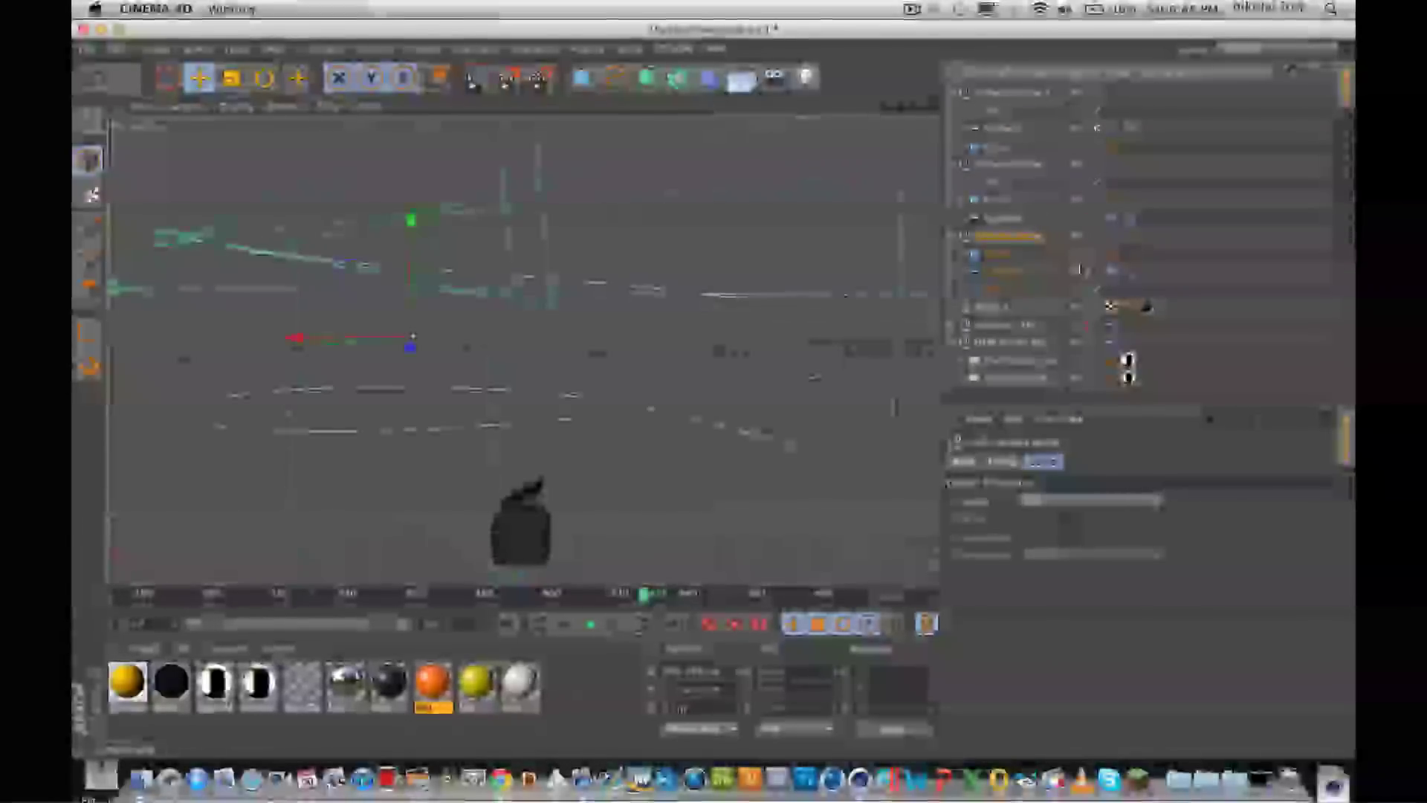
pyautogui.click(1092, 272)
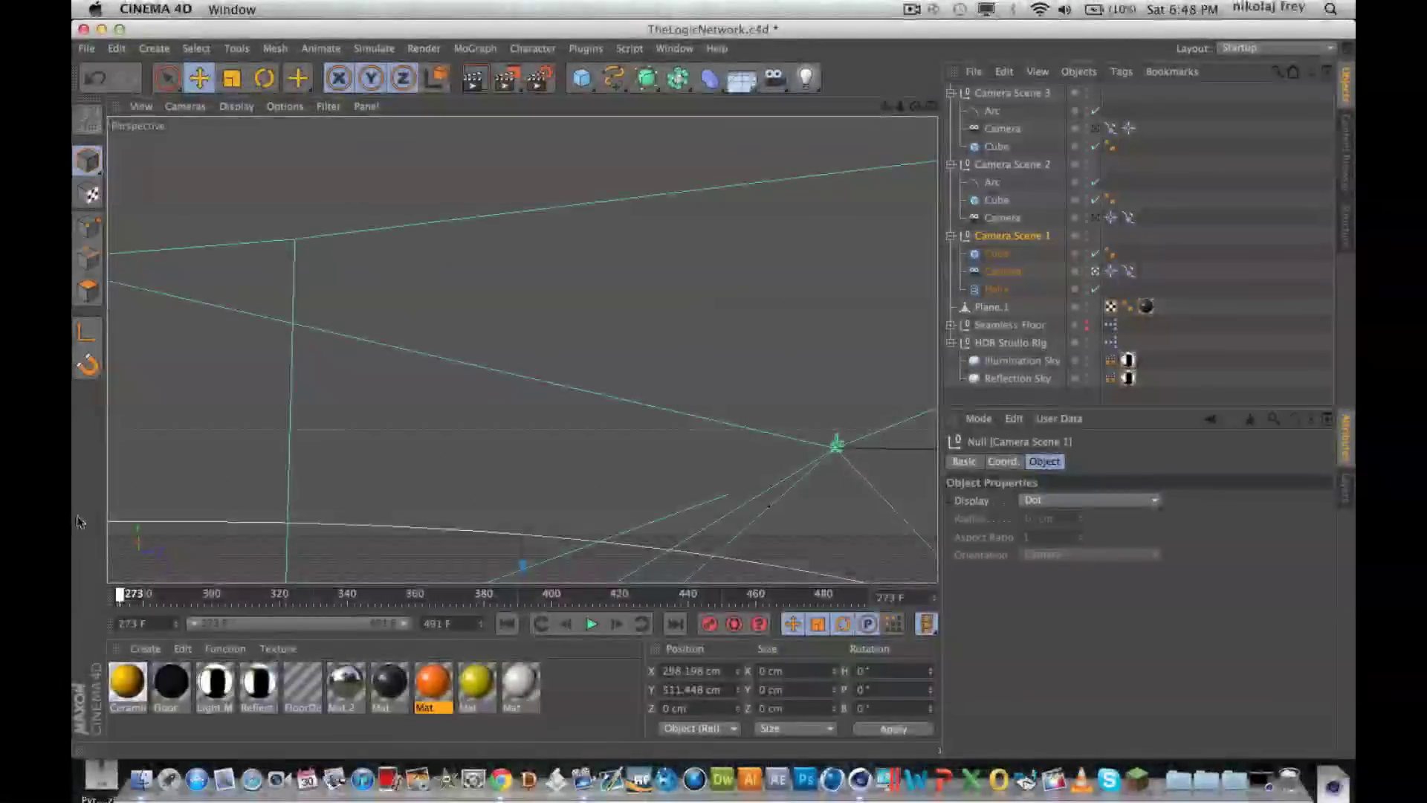
# - Inspect the Align to Spline tag on Camera Scene 1's camera, play the animation, and return to frame 273
pyautogui.click(1130, 272)
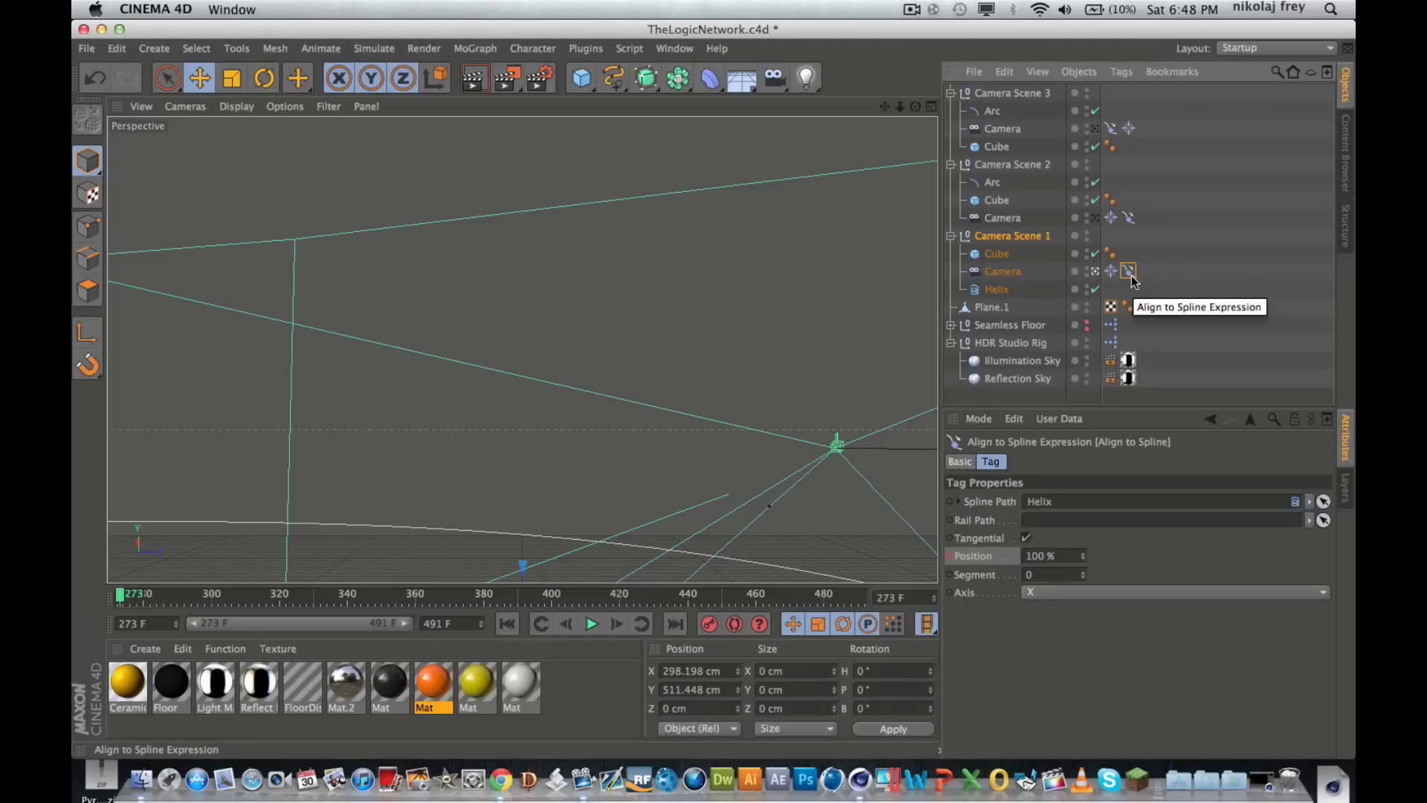
pyautogui.click(591, 628)
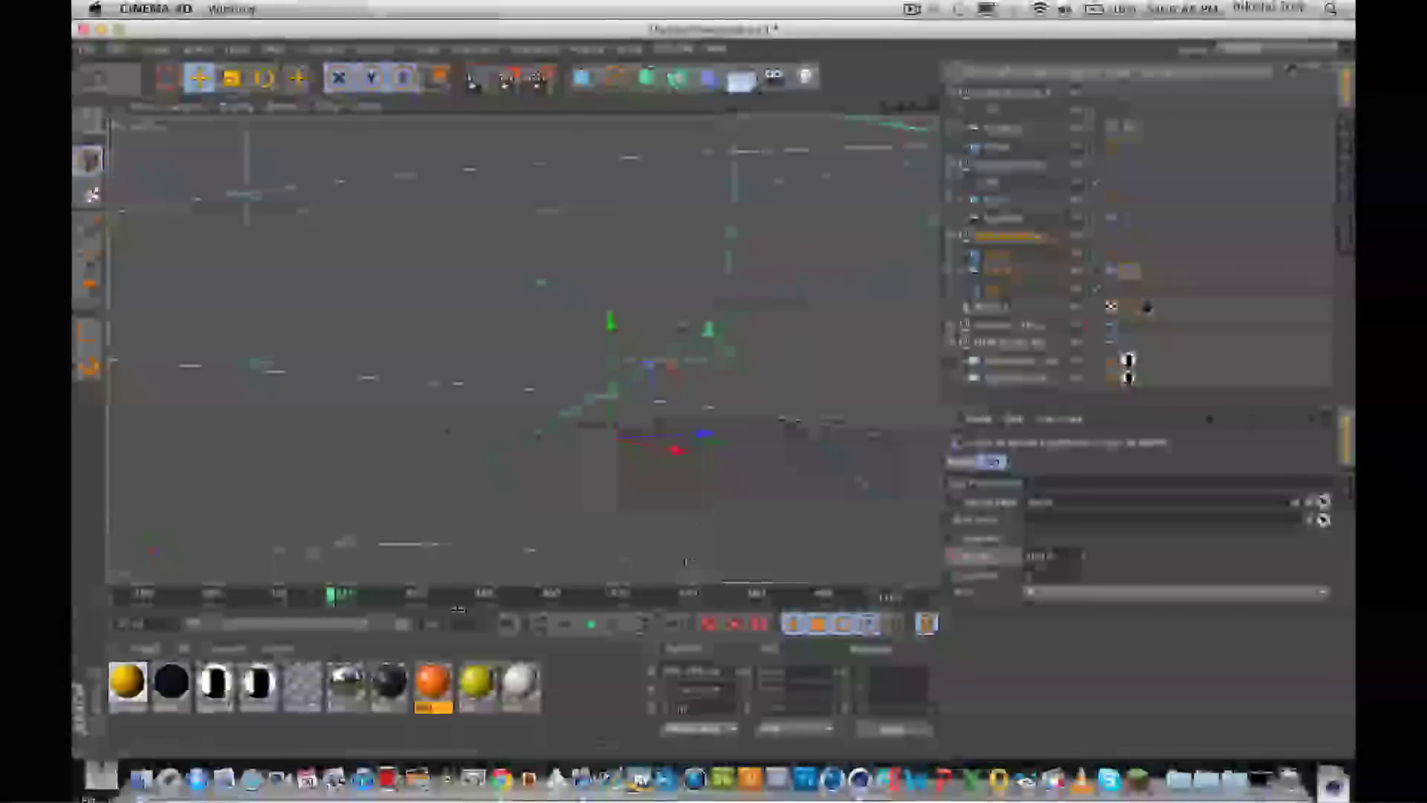
pyautogui.moveTo(276, 599); pyautogui.dragTo(121, 598)
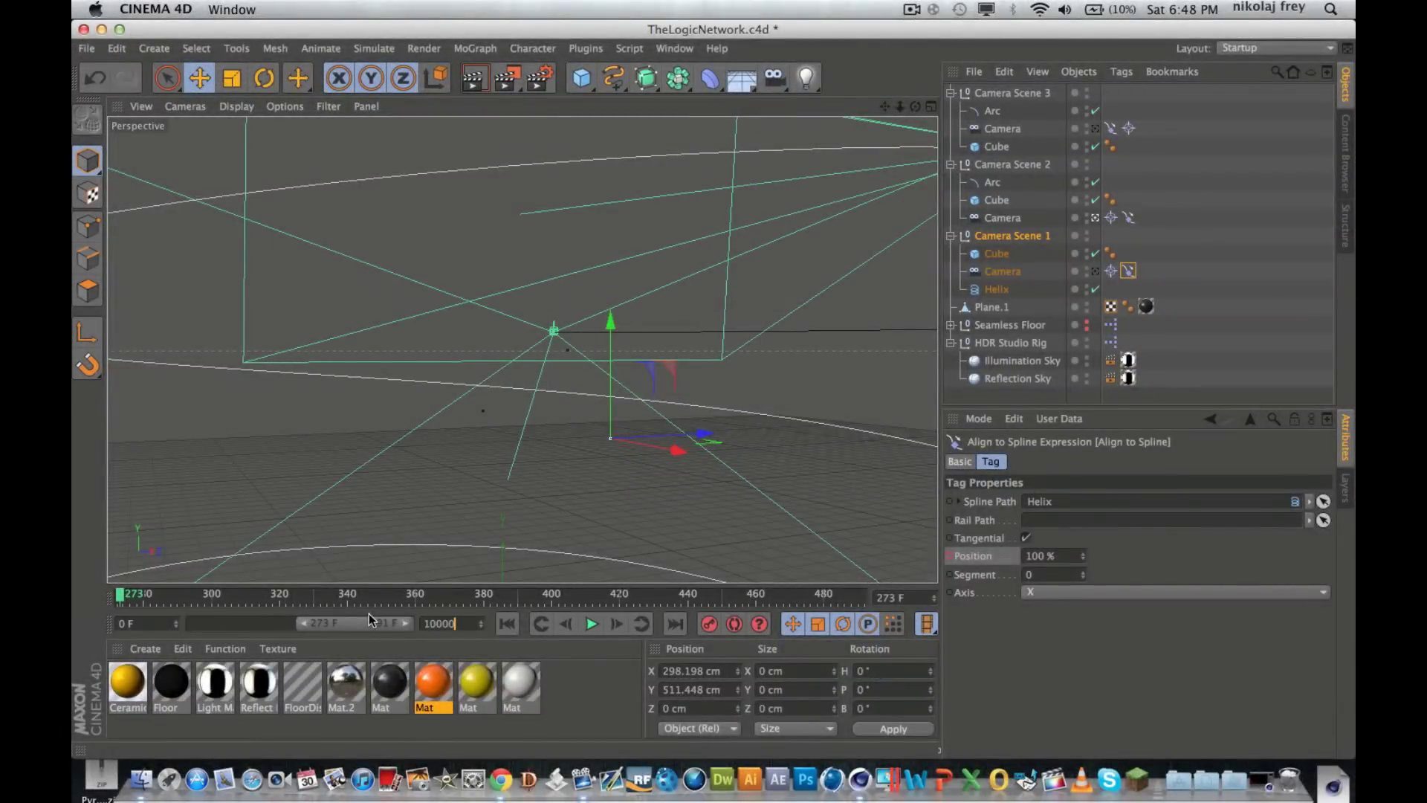
# - Extend the preview range to cover frames 0 to 1000 and play the animation from frame 0
pyautogui.moveTo(307, 626); pyautogui.dragTo(442, 625)
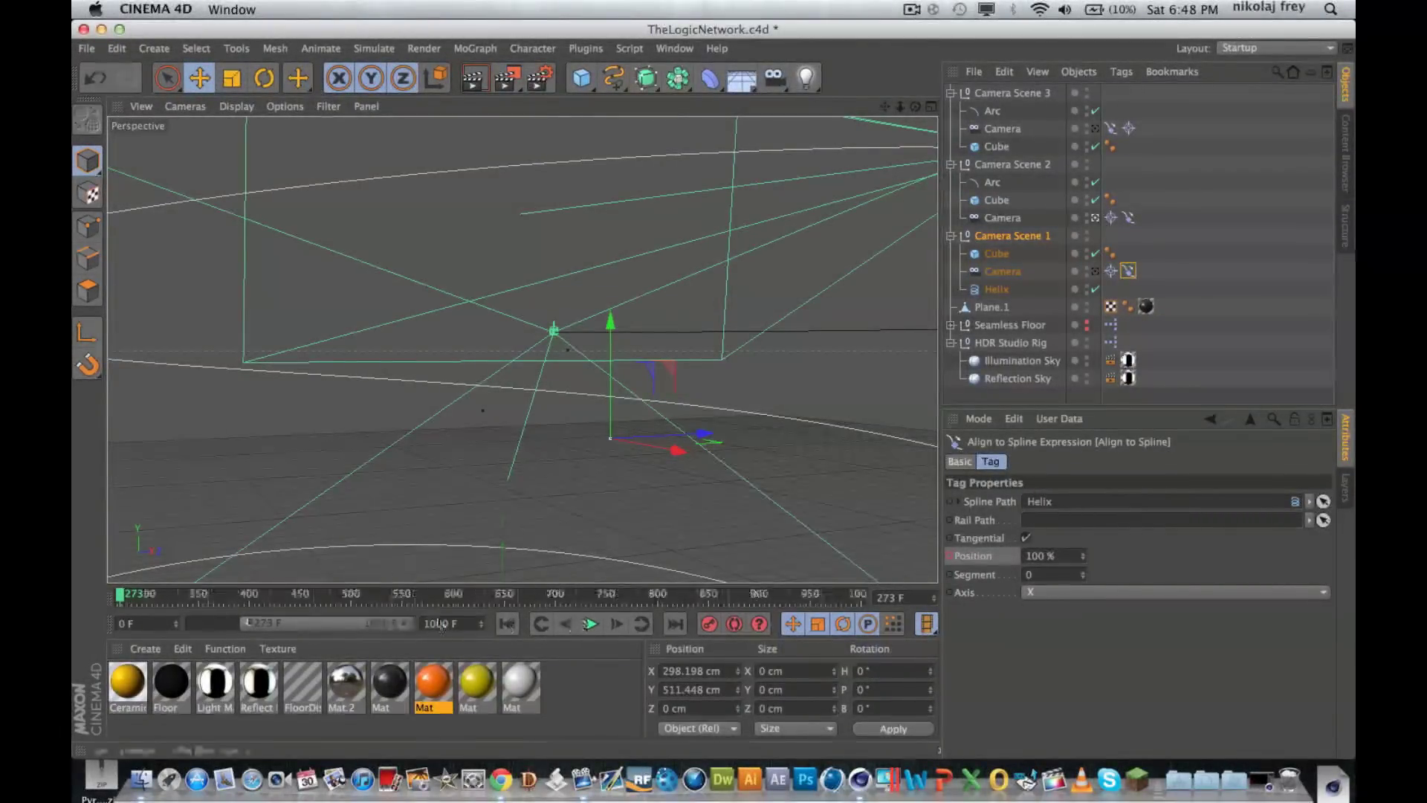
pyautogui.moveTo(252, 629)
pyautogui.mouseDown()
pyautogui.moveTo(186, 627)
pyautogui.moveTo(185, 596)
pyautogui.moveTo(211, 596)
pyautogui.moveTo(121, 595)
pyautogui.mouseUp()
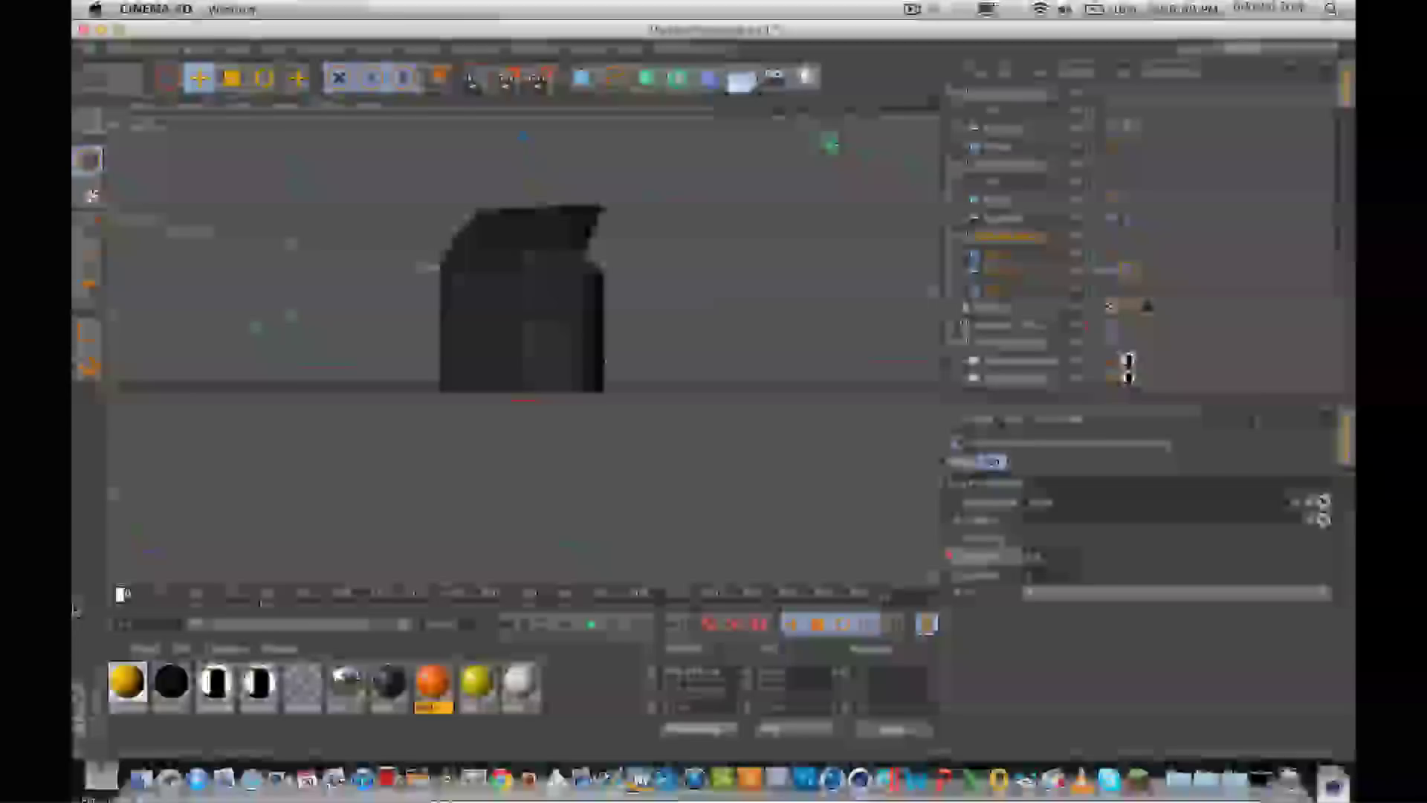
pyautogui.click(590, 625)
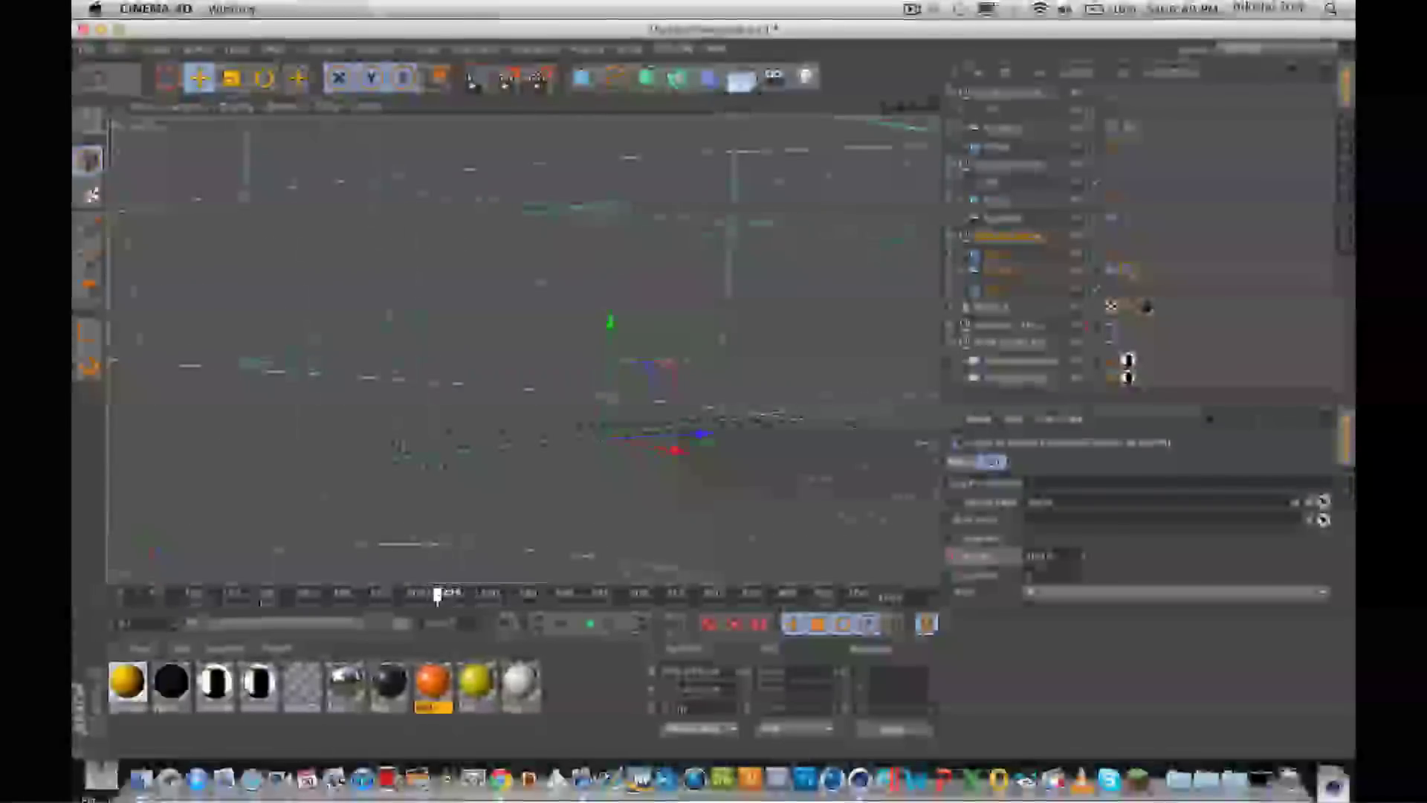
# - Scrub the timeline to frame 608 and inspect the Target tag on Camera Scene 2's camera
pyautogui.moveTo(754, 570); pyautogui.dragTo(675, 576)
pyautogui.moveTo(585, 571); pyautogui.dragTo(570, 573)
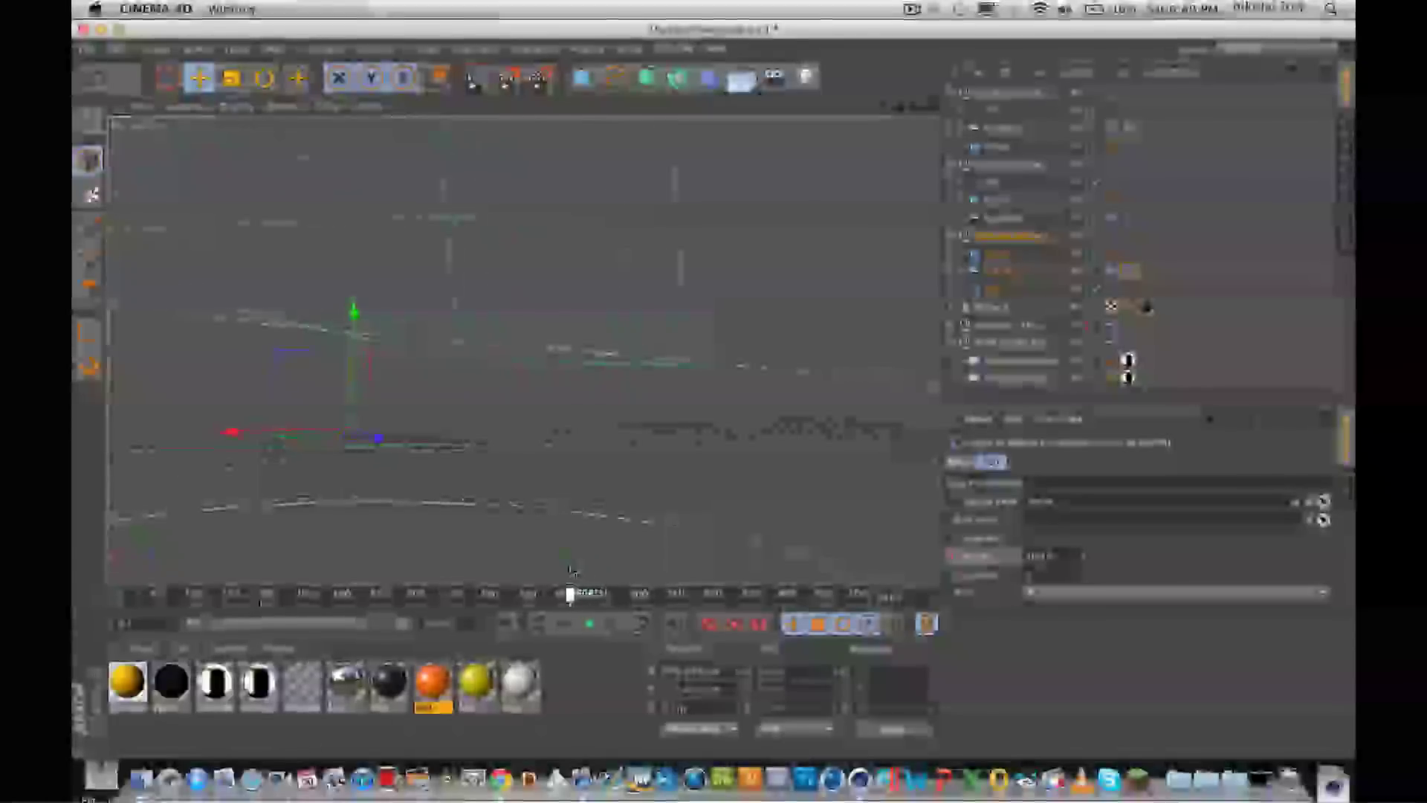
pyautogui.click(1113, 220)
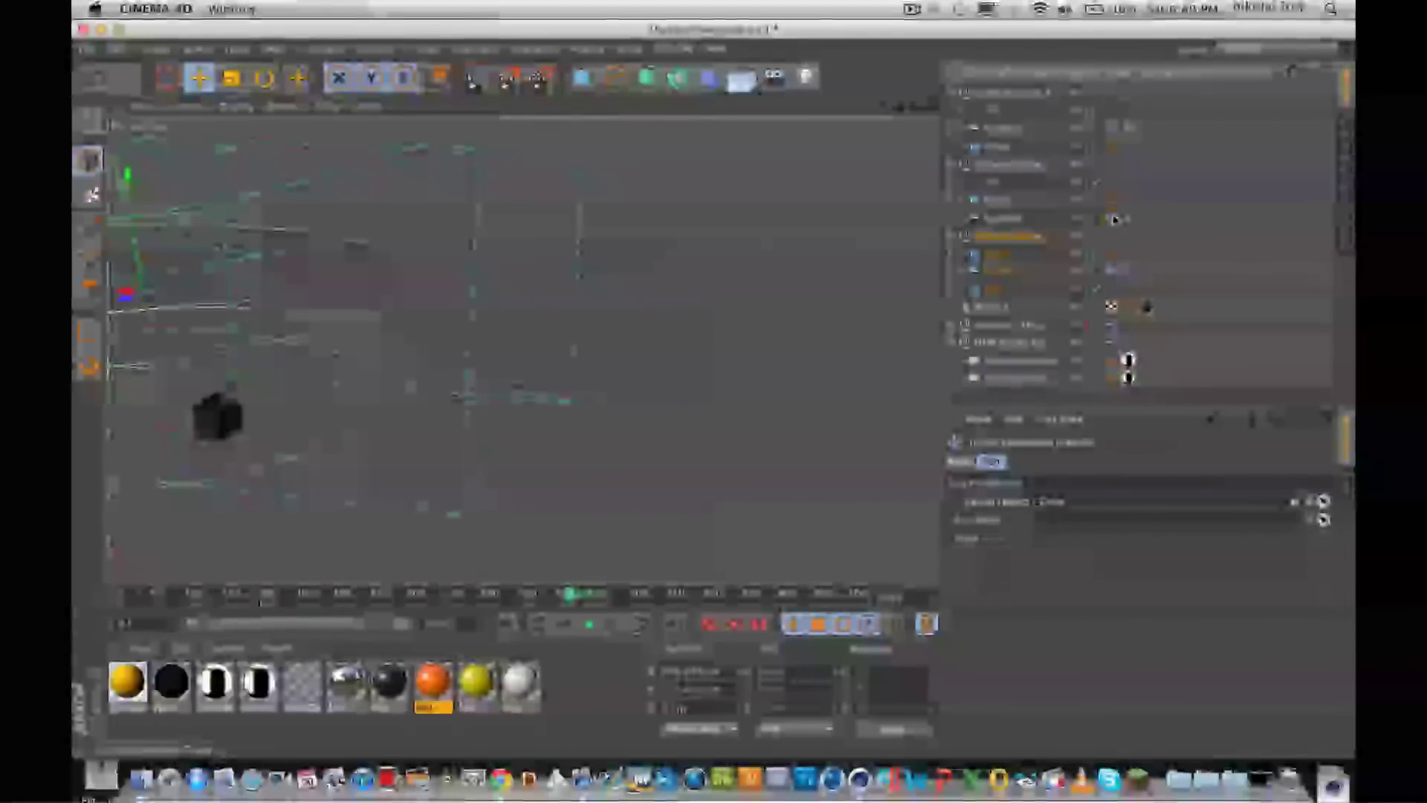
pyautogui.scroll(5, 373, 242)
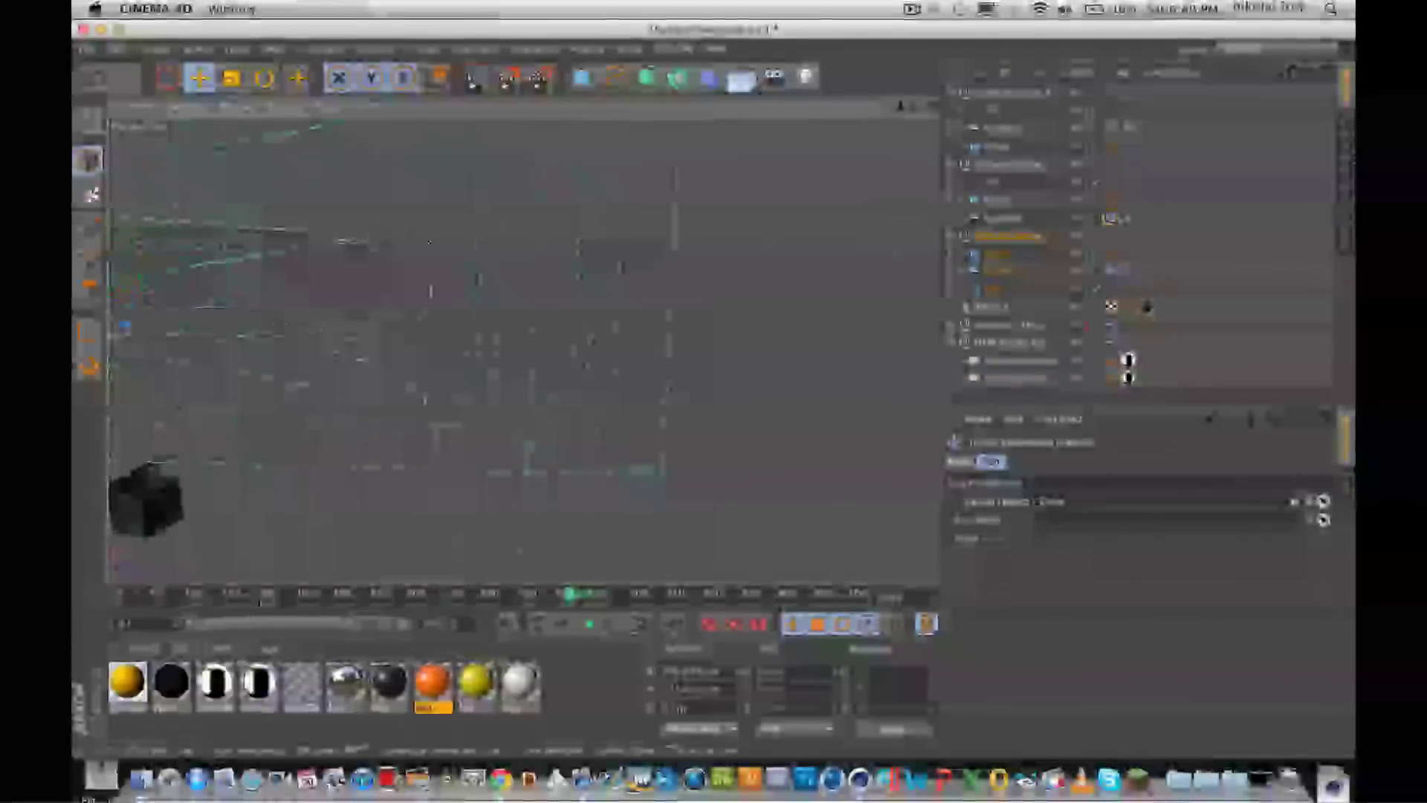
# - Hide Camera Scene 1 and Camera Scene 3 in the editor and renderer, and collapse all three camera scene groups
pyautogui.click(954, 164)
pyautogui.click(959, 183)
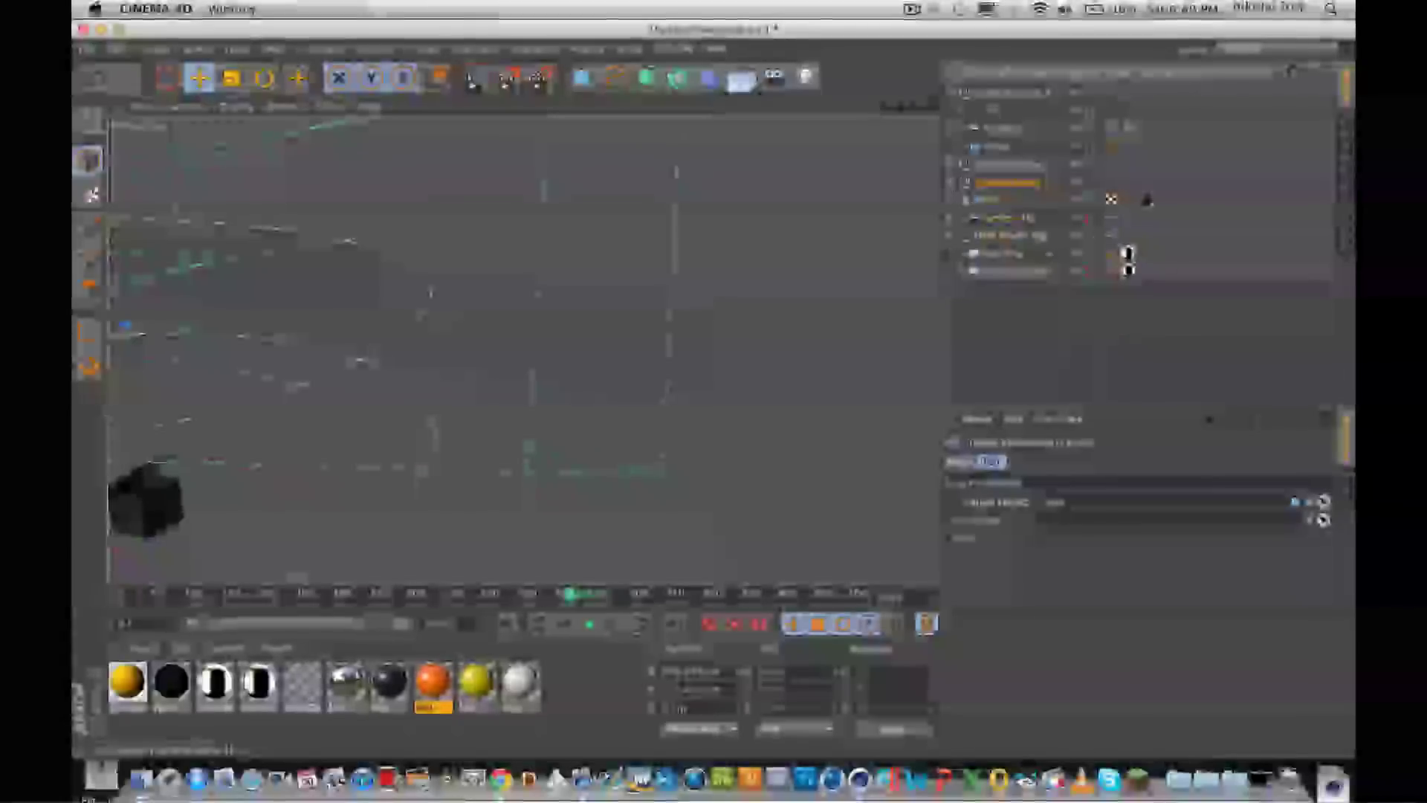
pyautogui.doubleClick(1087, 182)
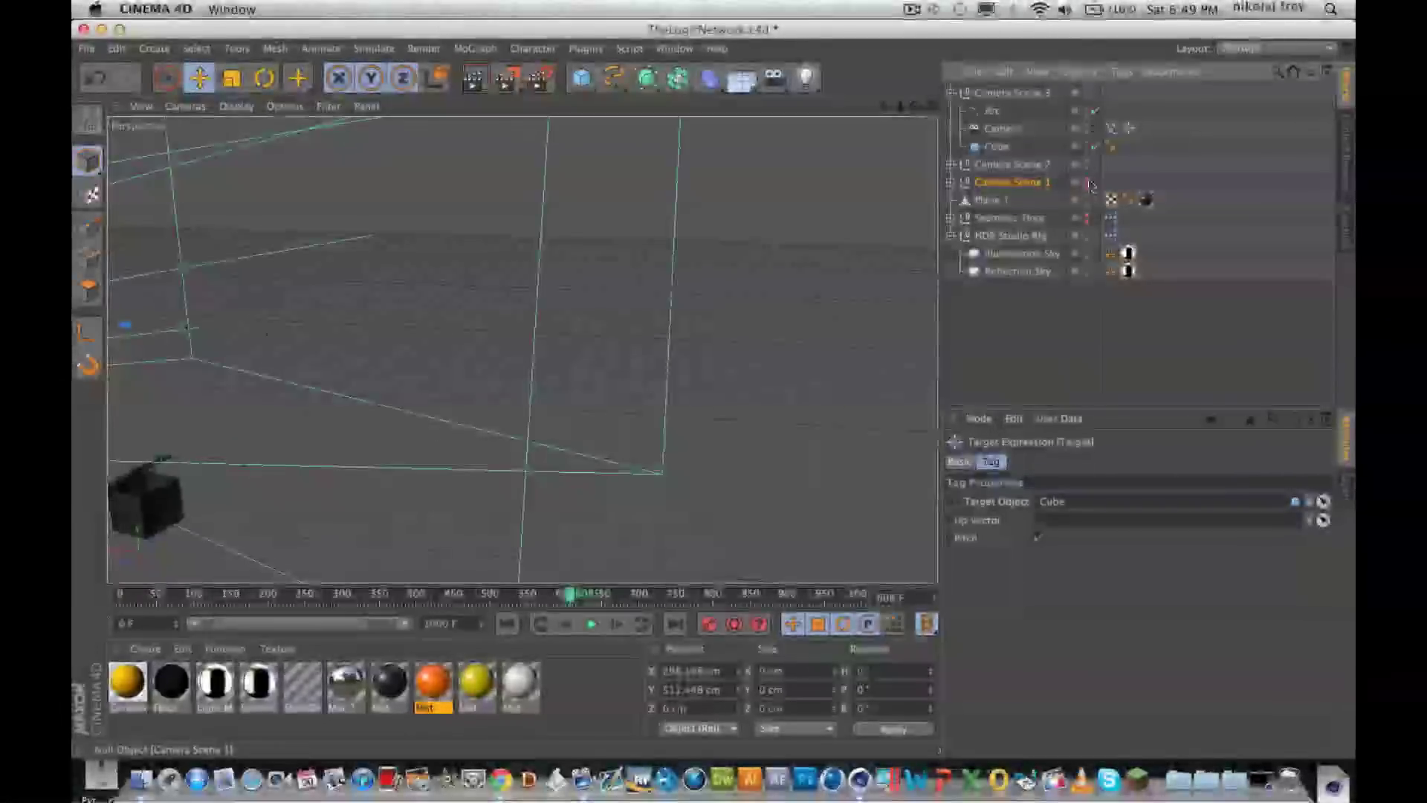
pyautogui.click(1086, 99)
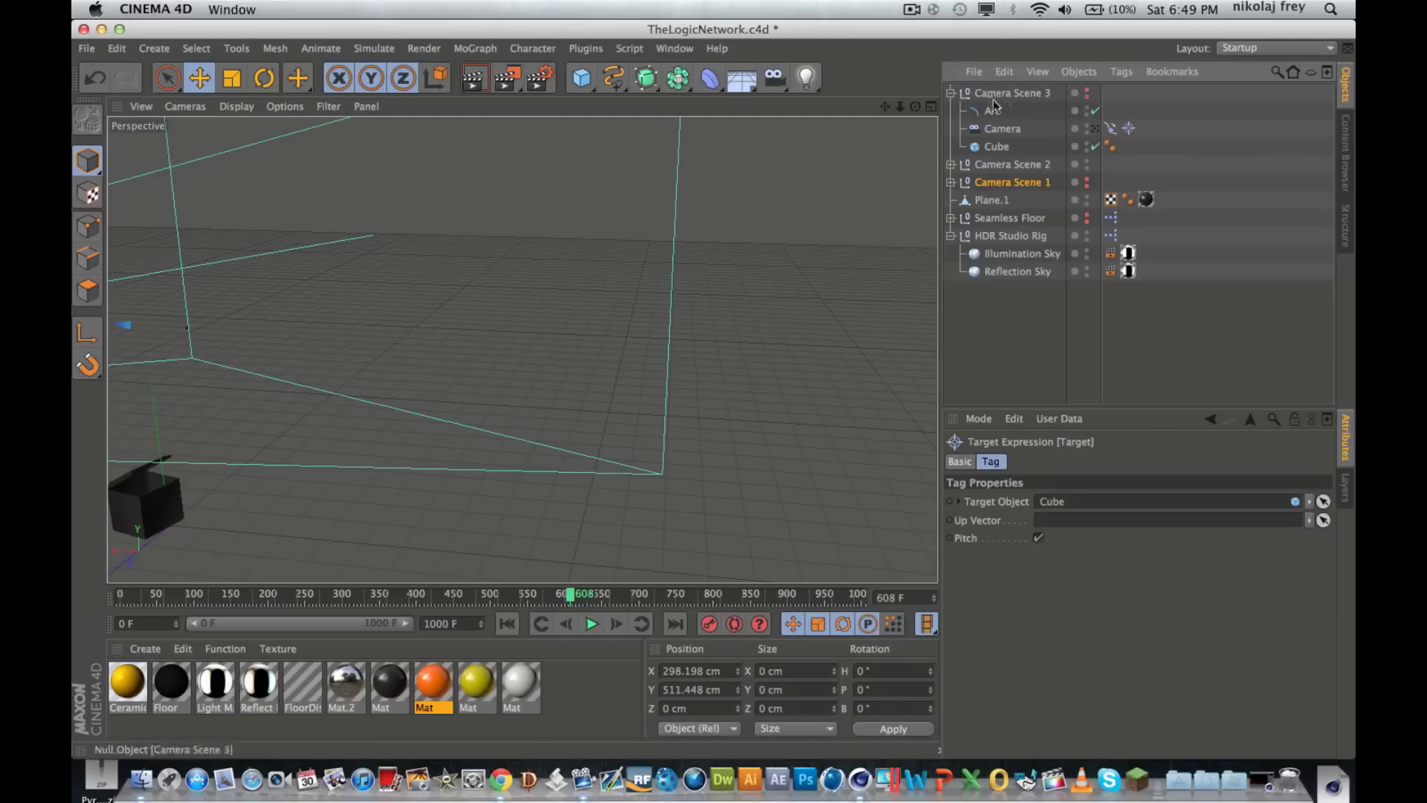
pyautogui.click(952, 94)
# - Select Camera Scene 2 and scrub the timeline to examine its camera's movement along the arc from the editor view
pyautogui.keyDown('alt'); pyautogui.moveTo(523, 348); pyautogui.dragTo(521, 350); pyautogui.keyUp('alt')
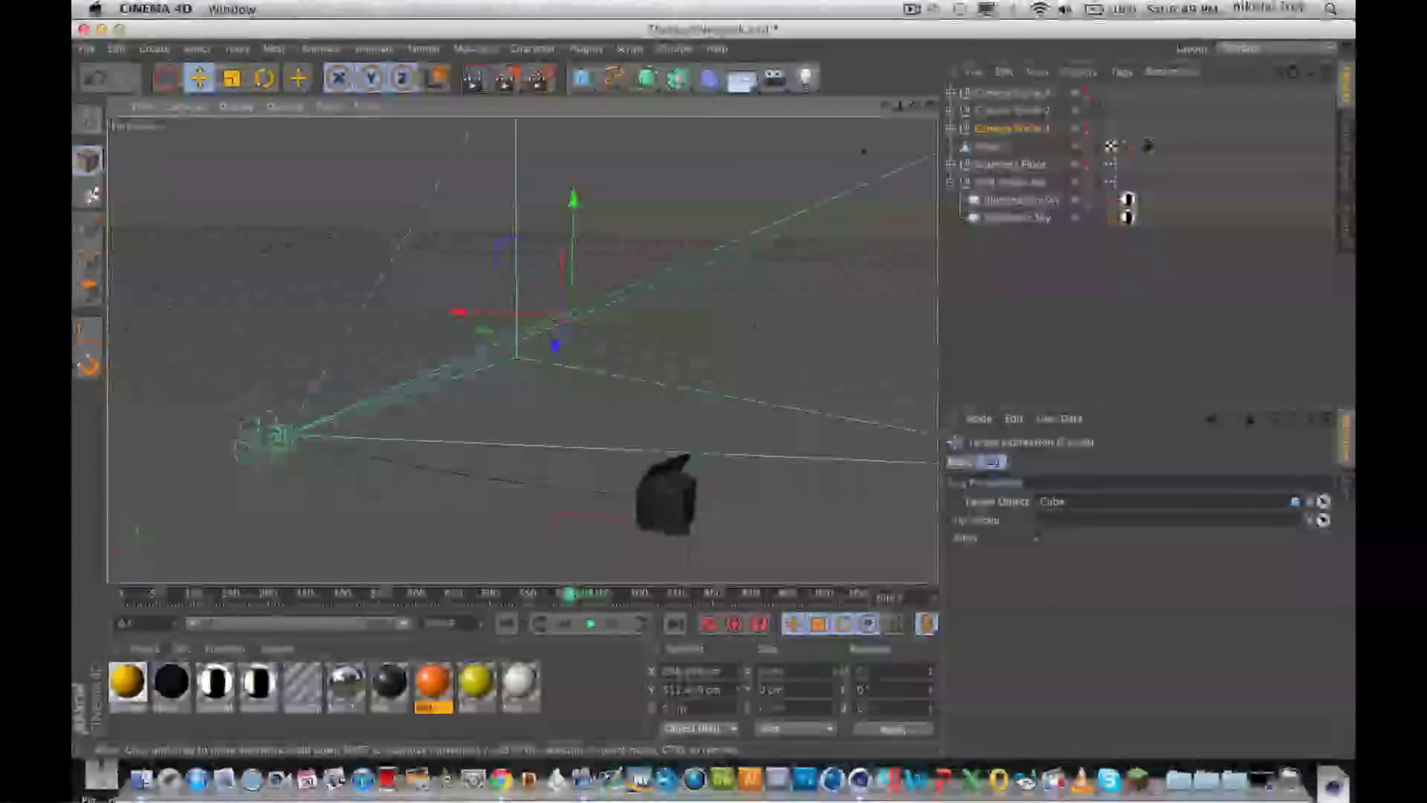
pyautogui.click(1011, 112)
pyautogui.keyDown('alt'); pyautogui.moveTo(519, 400); pyautogui.dragTo(518, 402); pyautogui.keyUp('alt')
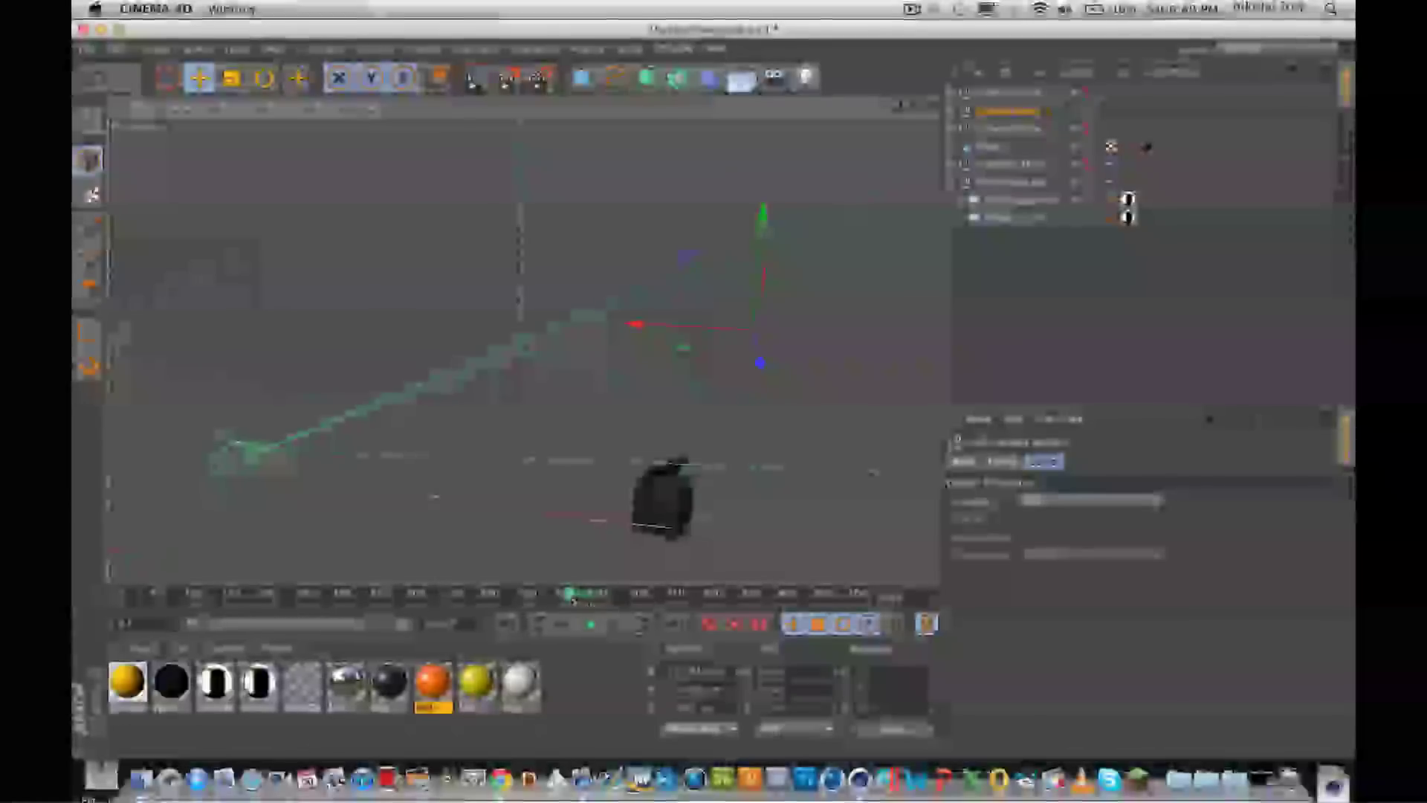
pyautogui.moveTo(588, 607); pyautogui.dragTo(620, 569)
pyautogui.keyDown('alt'); pyautogui.moveTo(595, 446); pyautogui.dragTo(558, 362); pyautogui.keyUp('alt')
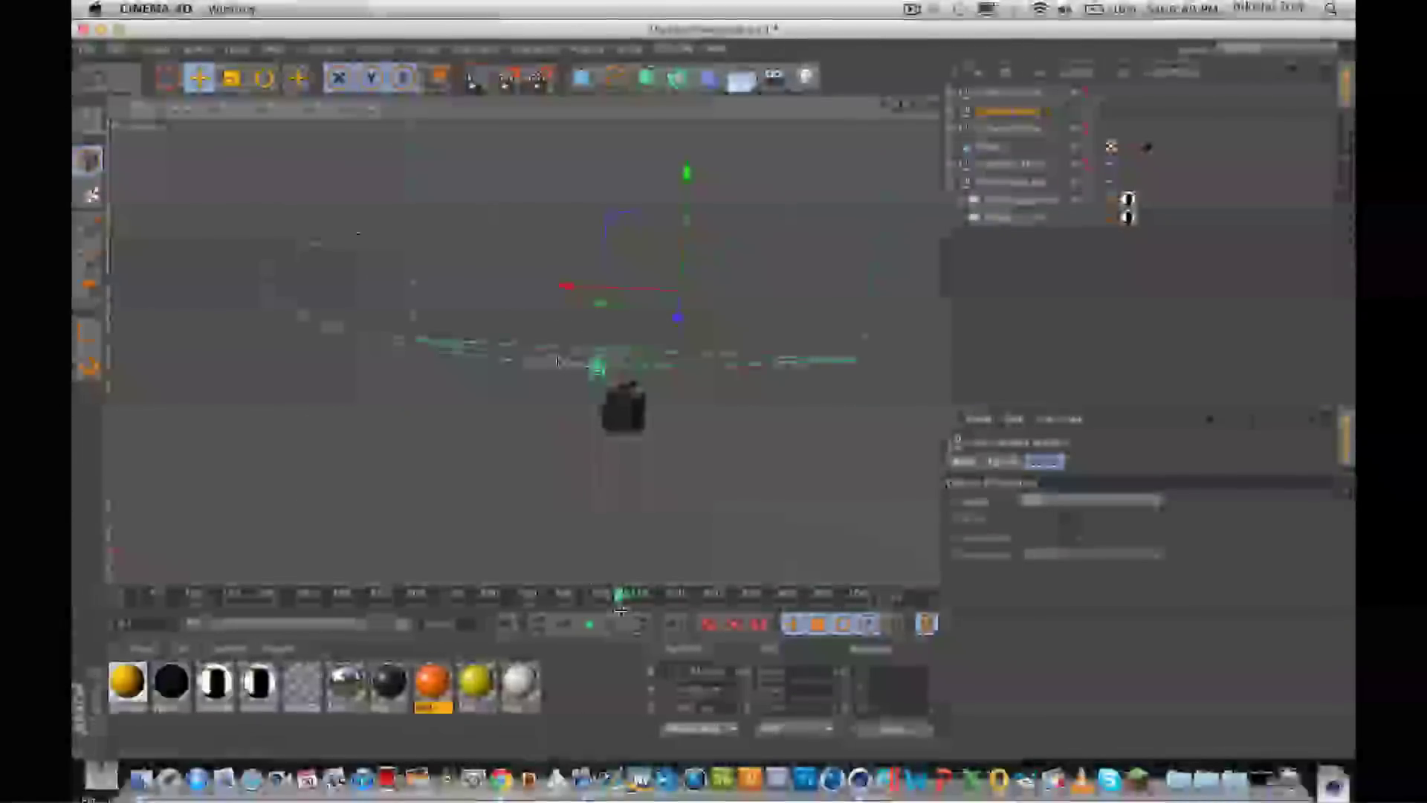
pyautogui.moveTo(621, 593); pyautogui.dragTo(491, 572)
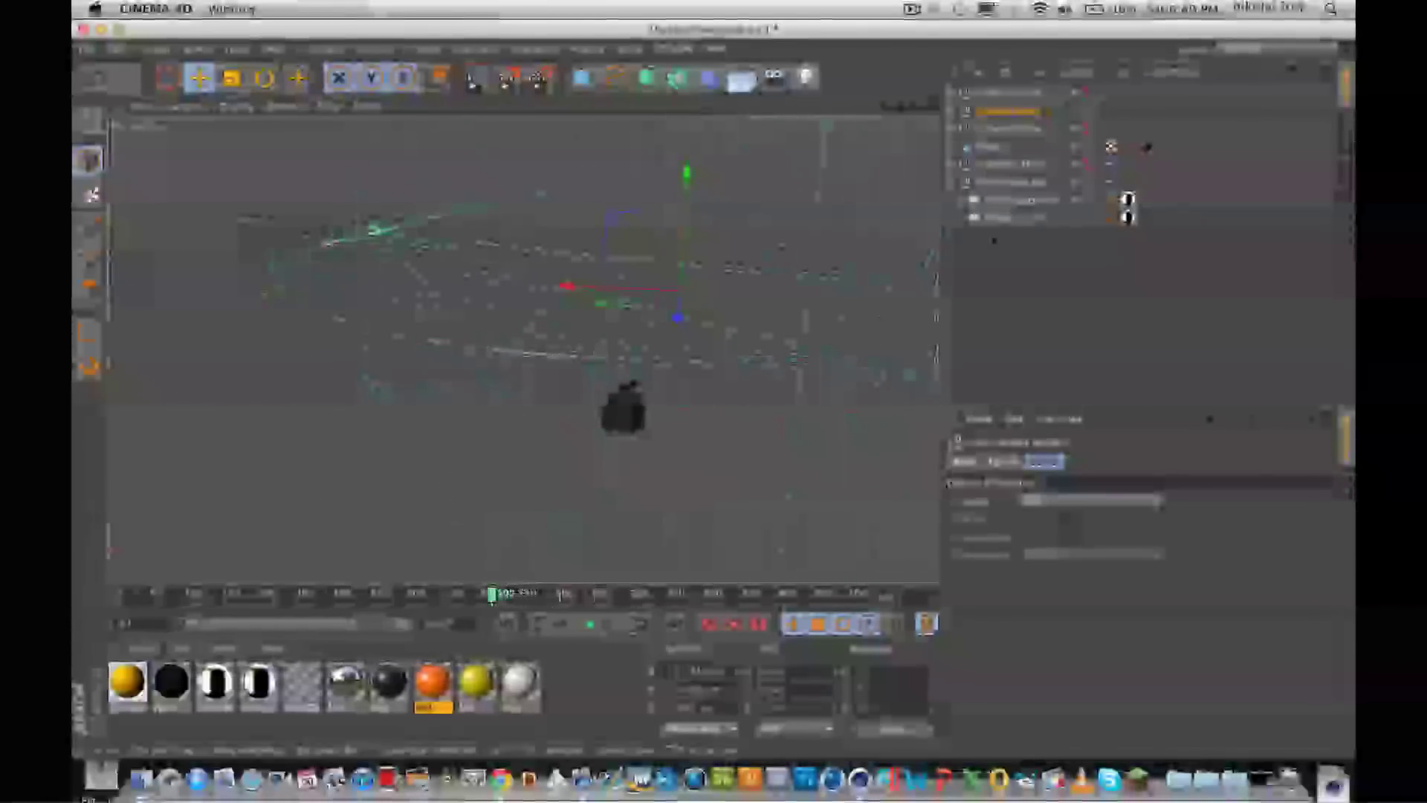
# - Expand Camera Scene 2, look through its camera, and play the animation
pyautogui.click(955, 112)
pyautogui.click(1101, 163)
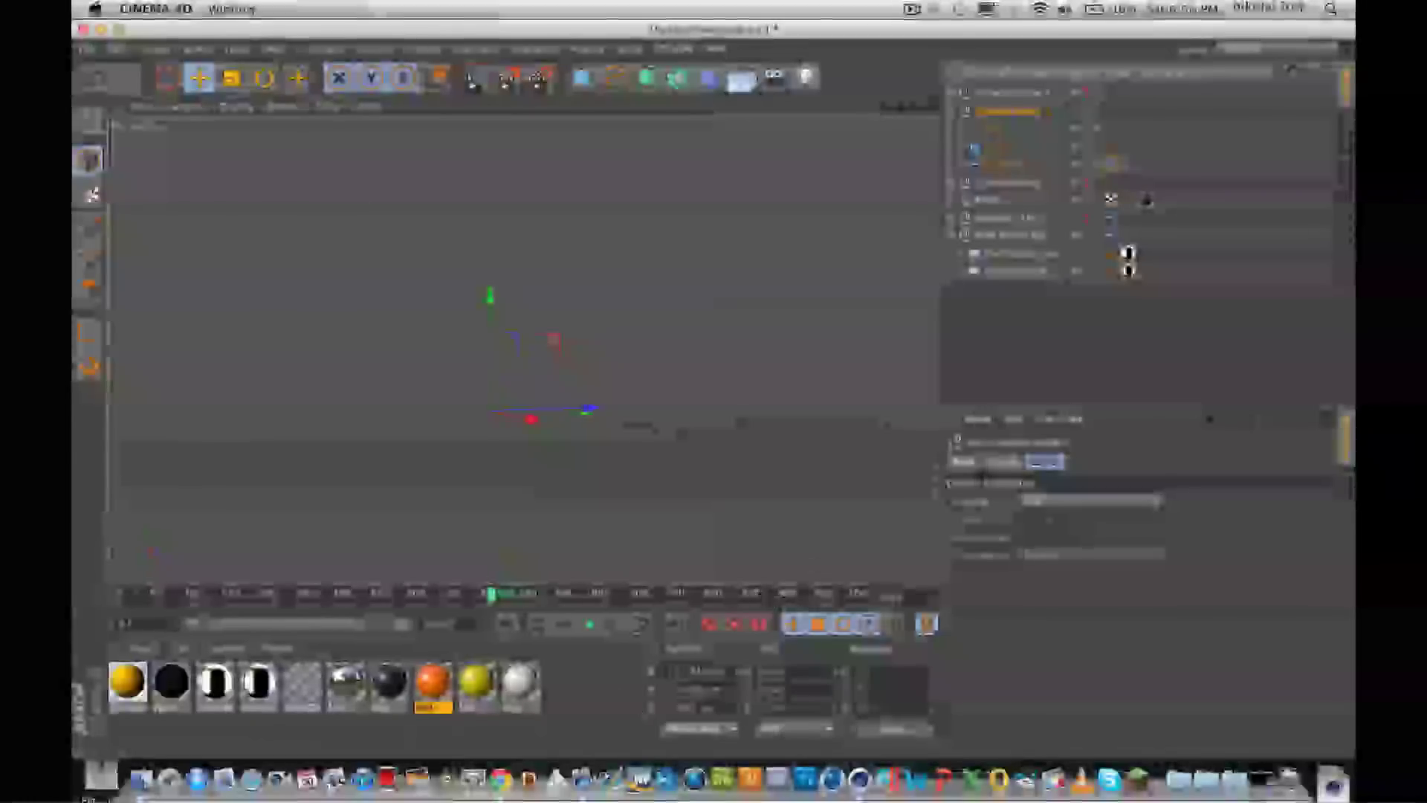
pyautogui.click(591, 624)
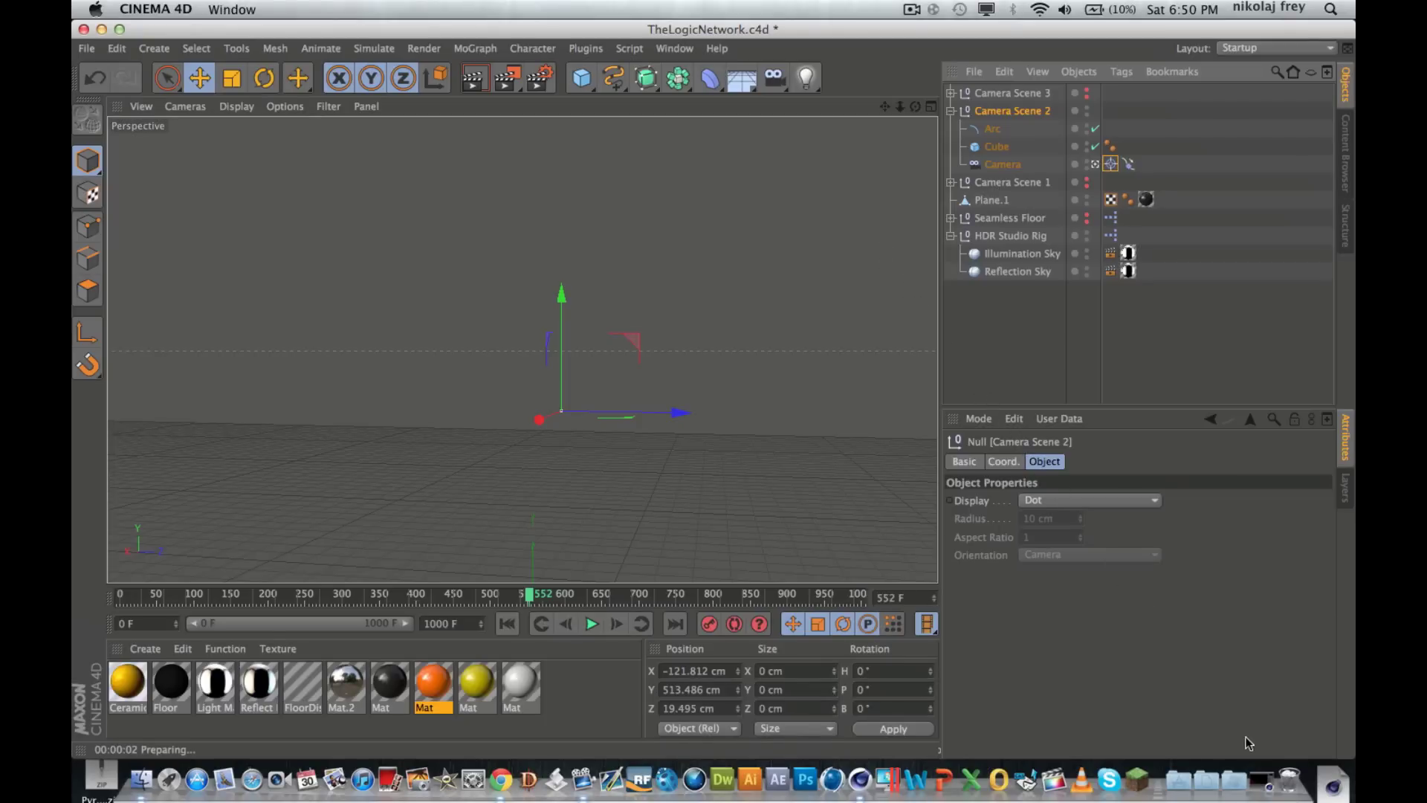
# - Check the output page of the render settings and close them
pyautogui.press('super+b')
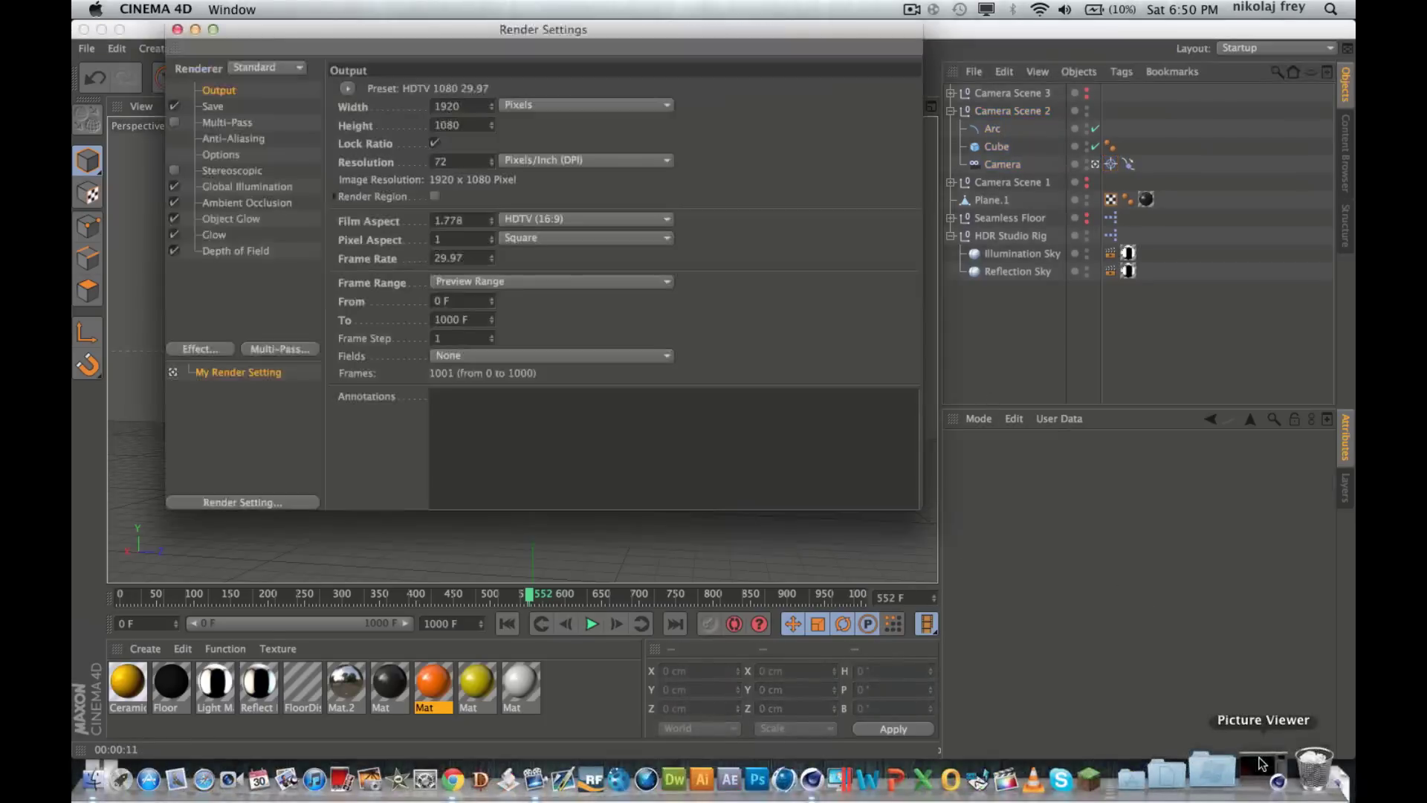
pyautogui.click(178, 30)
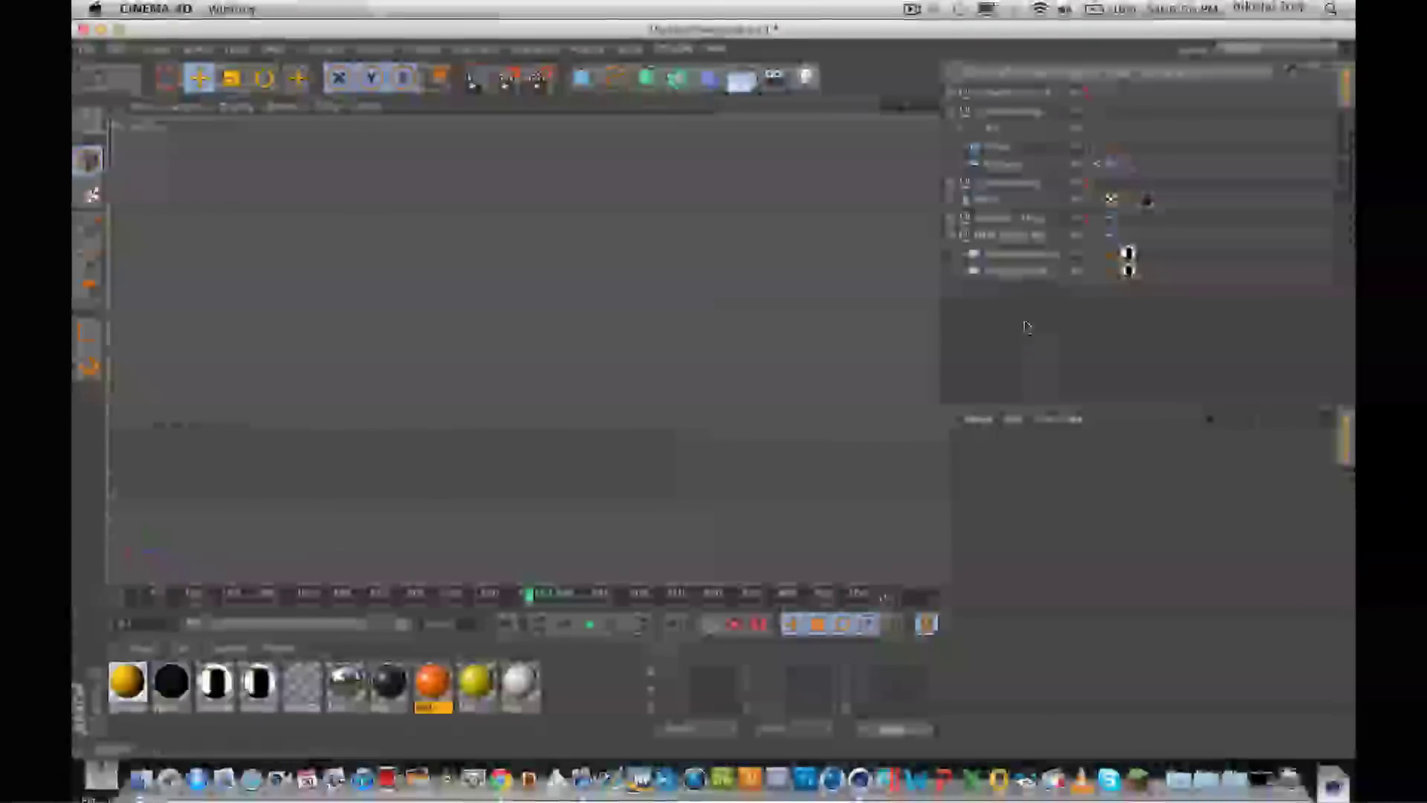